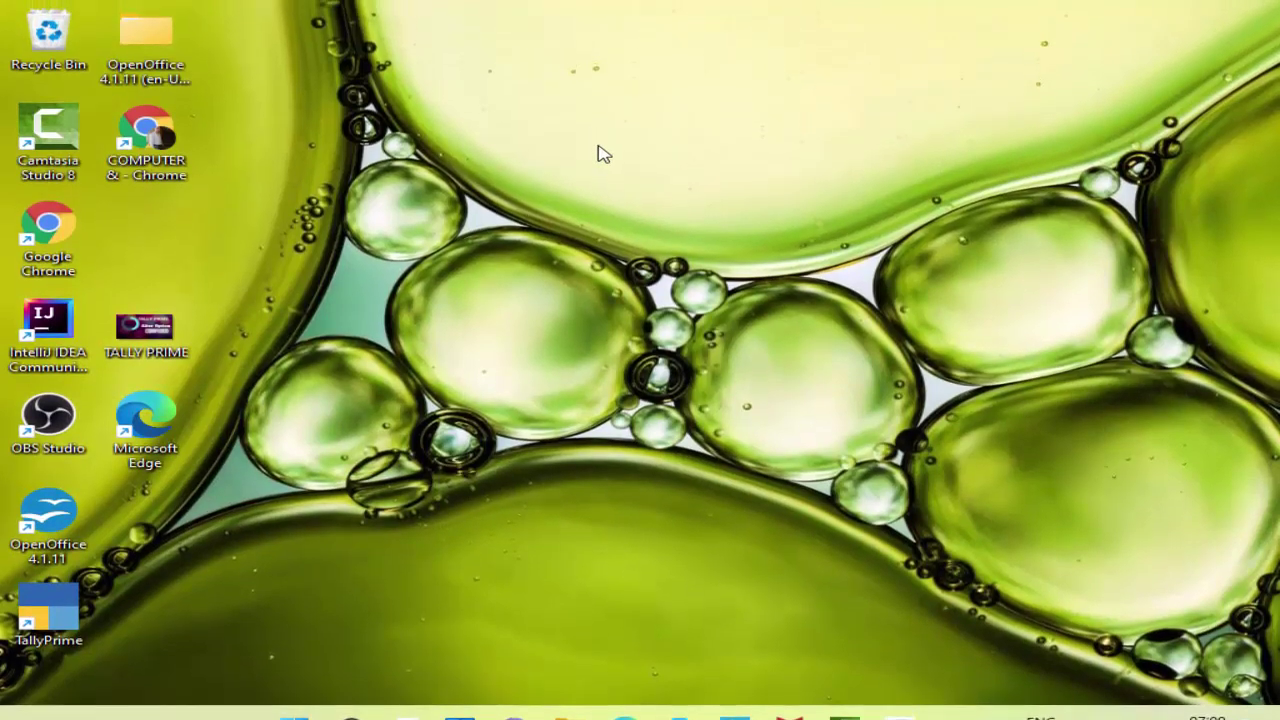
Refresh the desktop, then search the Start menu for Access
{"action": "right_click", "coordinate": [598, 135]}
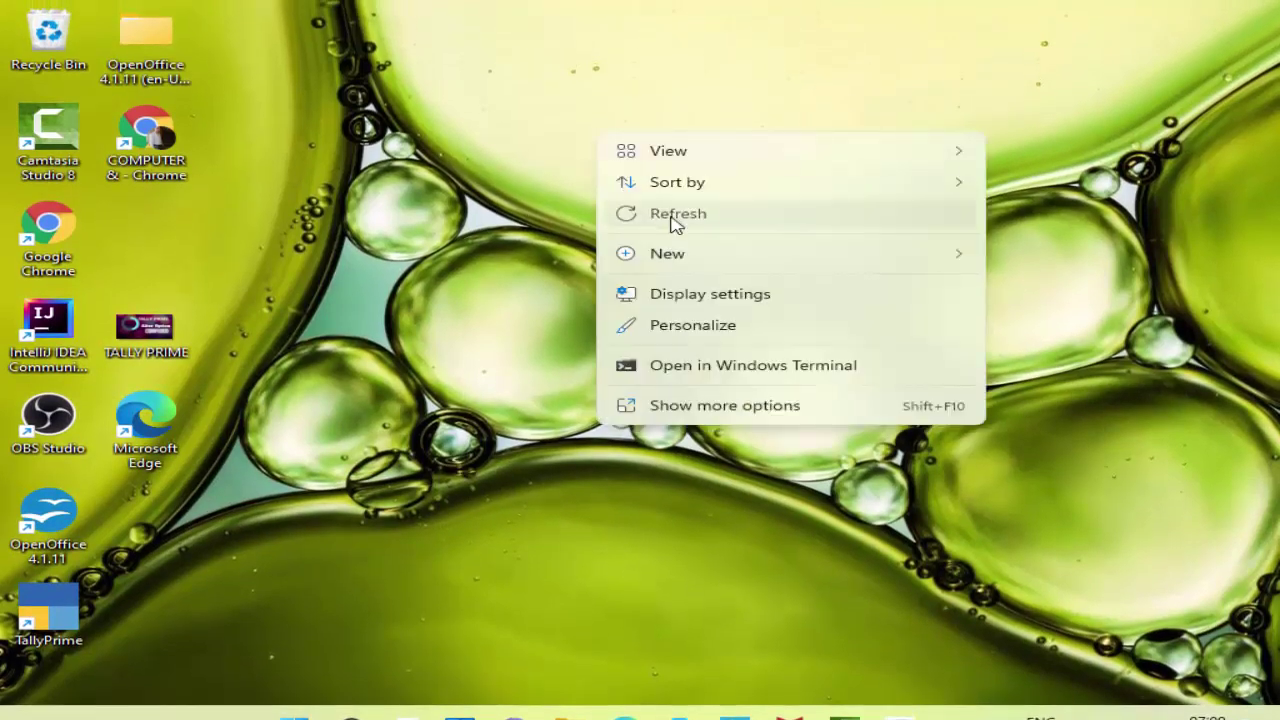
{"action": "left_click", "coordinate": [670, 218]}
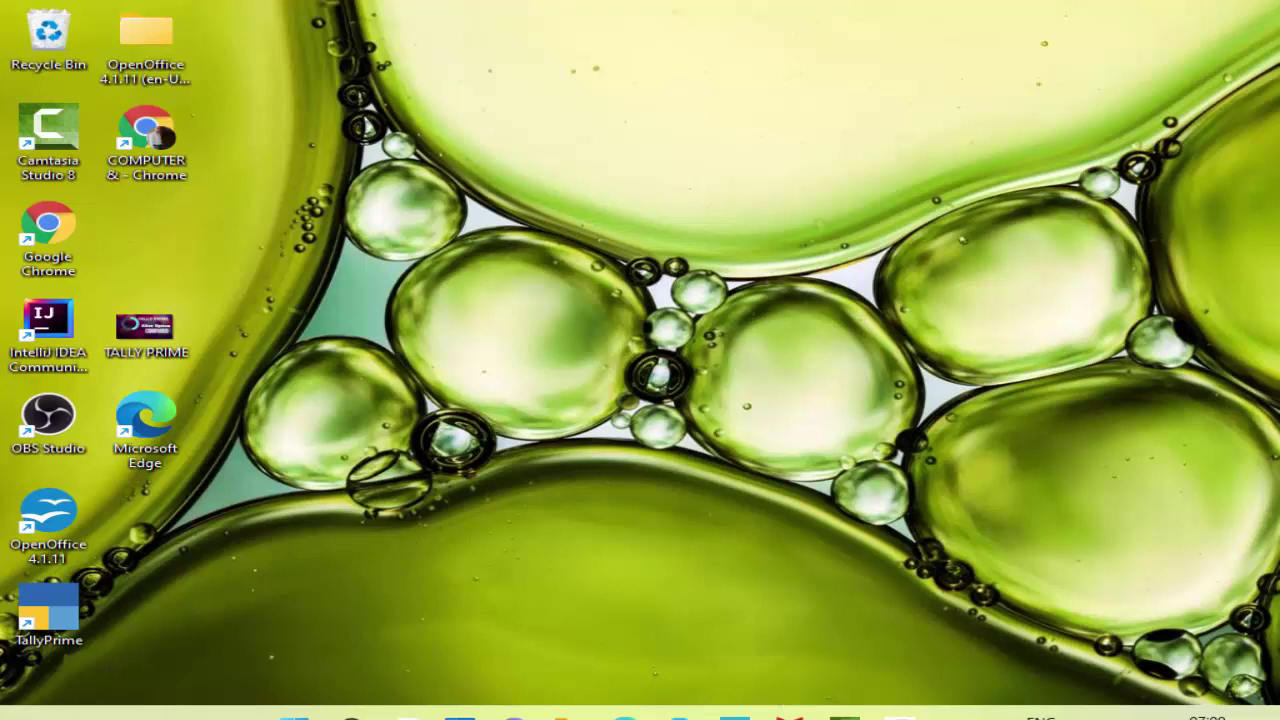
{"action": "key", "text": "super"}
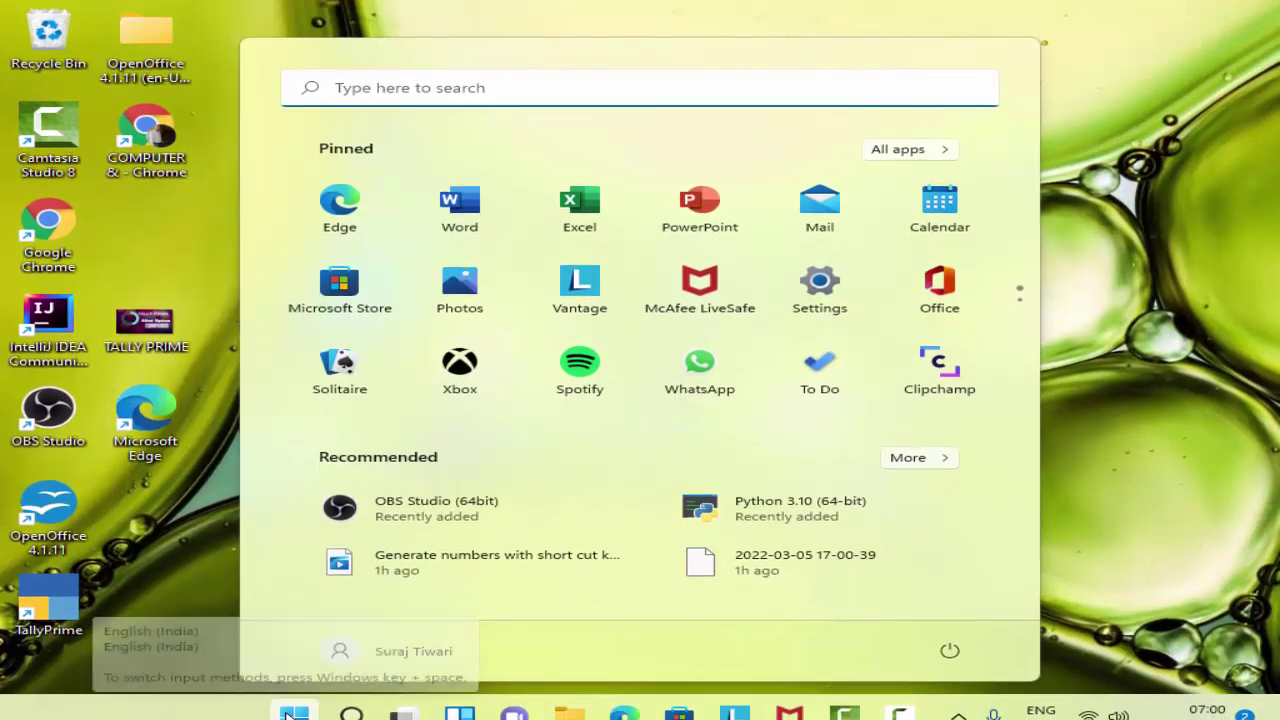
{"action": "type", "text": "acc"}
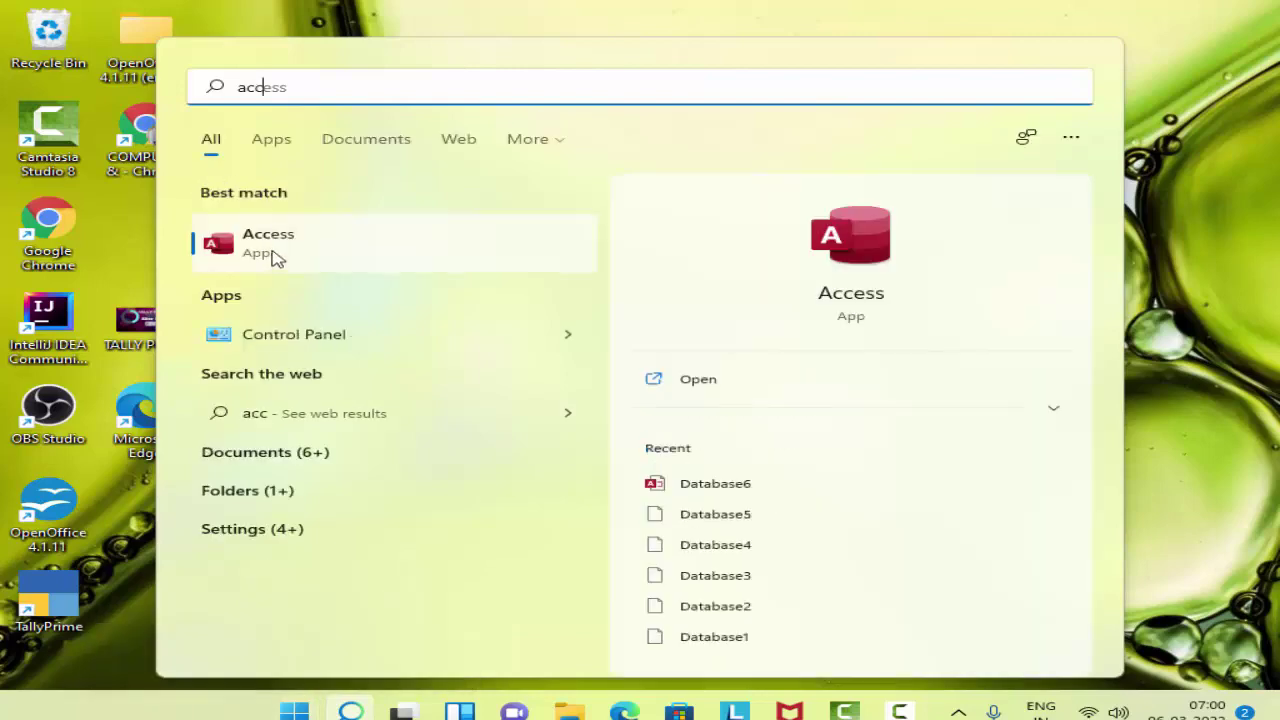
Launch Access, create blank database Database7, dismiss the promotion and select Table1
{"action": "left_click", "coordinate": [337, 240]}
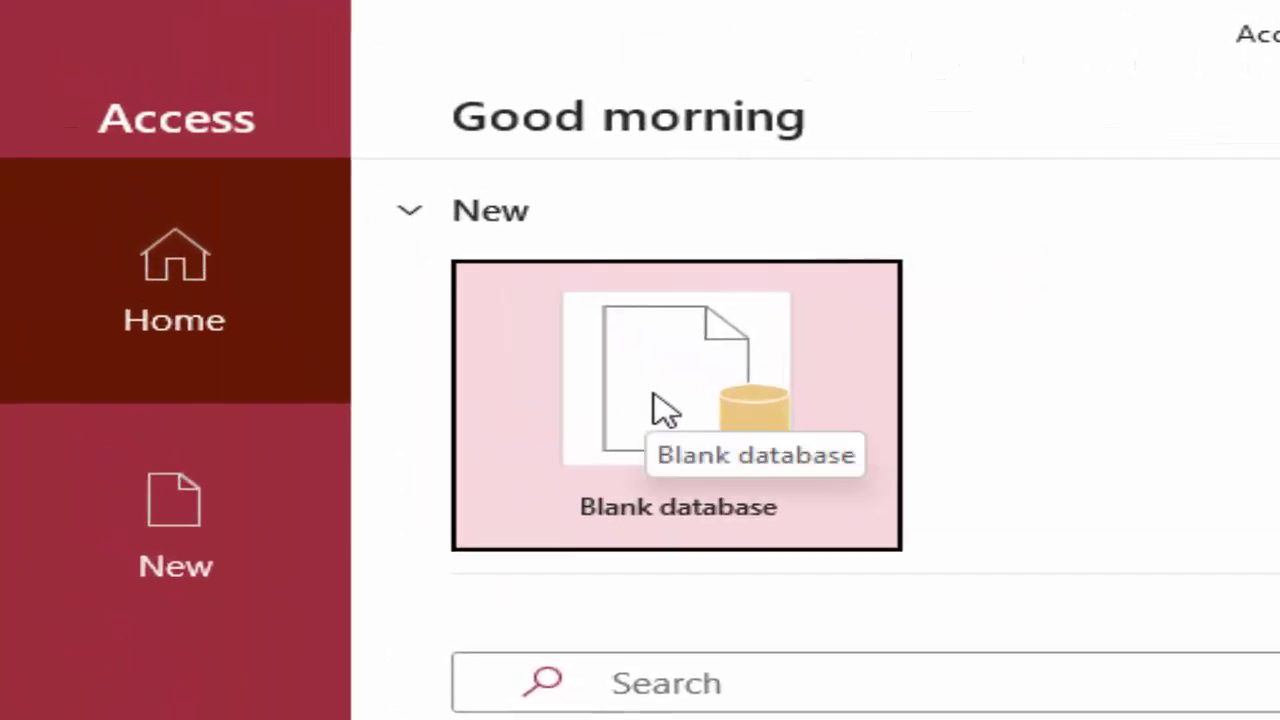
{"action": "left_click", "coordinate": [657, 405]}
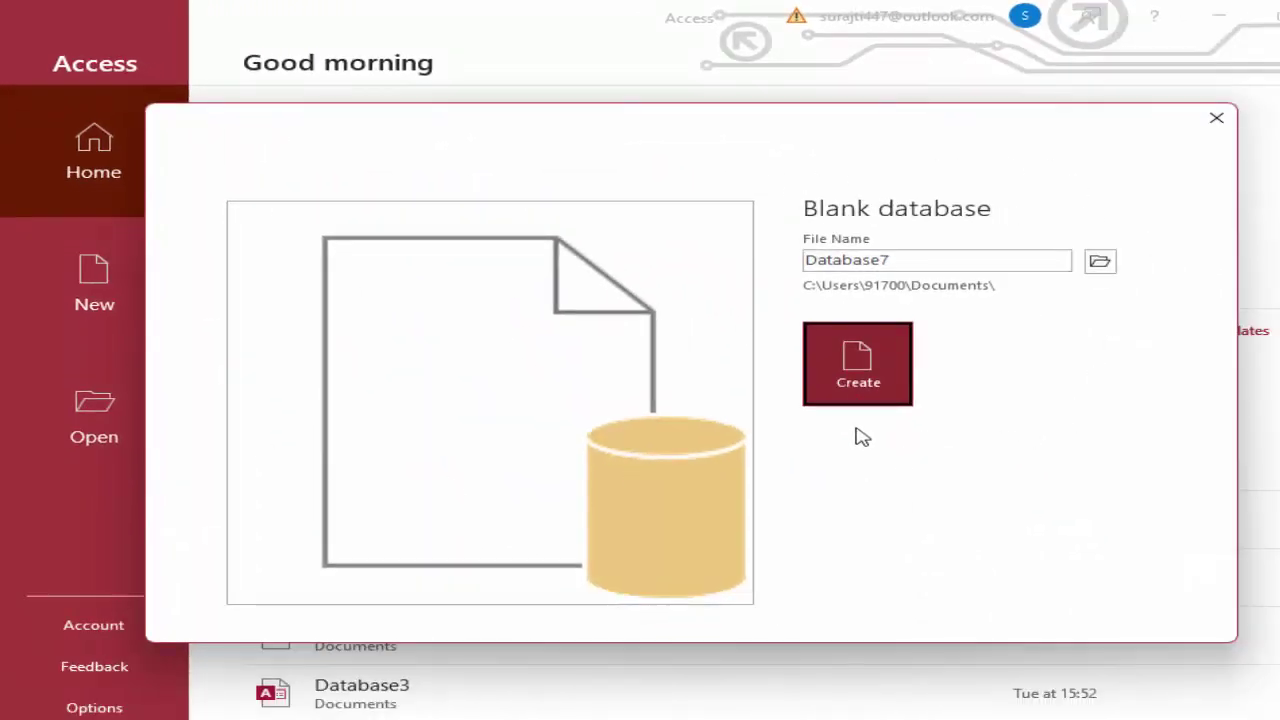
{"action": "left_click", "coordinate": [853, 377]}
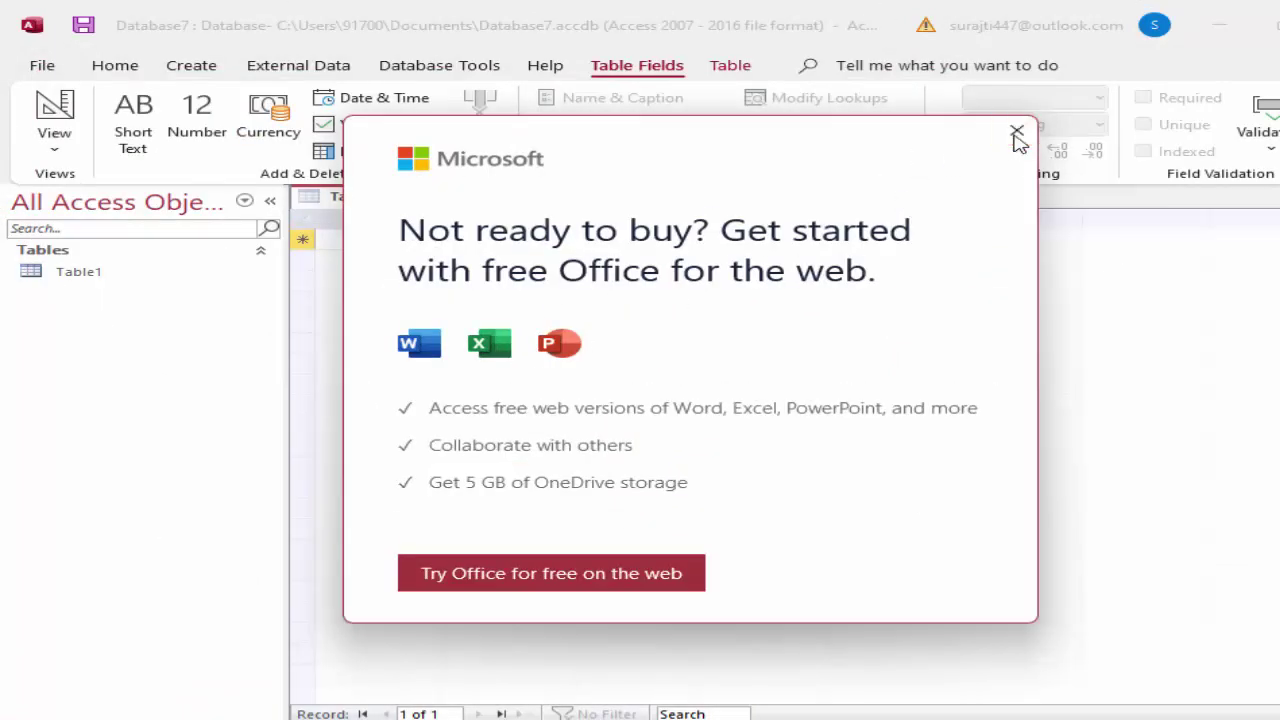
{"action": "left_click", "coordinate": [1016, 133]}
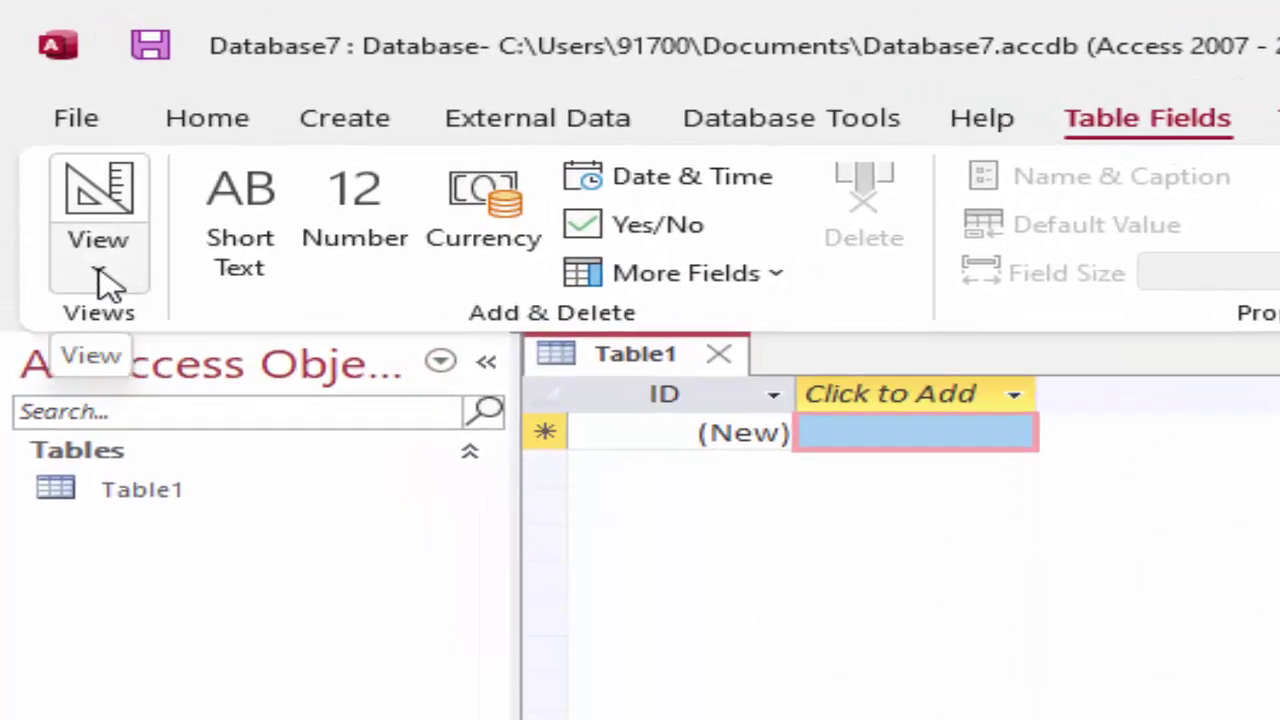
{"action": "left_click", "coordinate": [185, 488]}
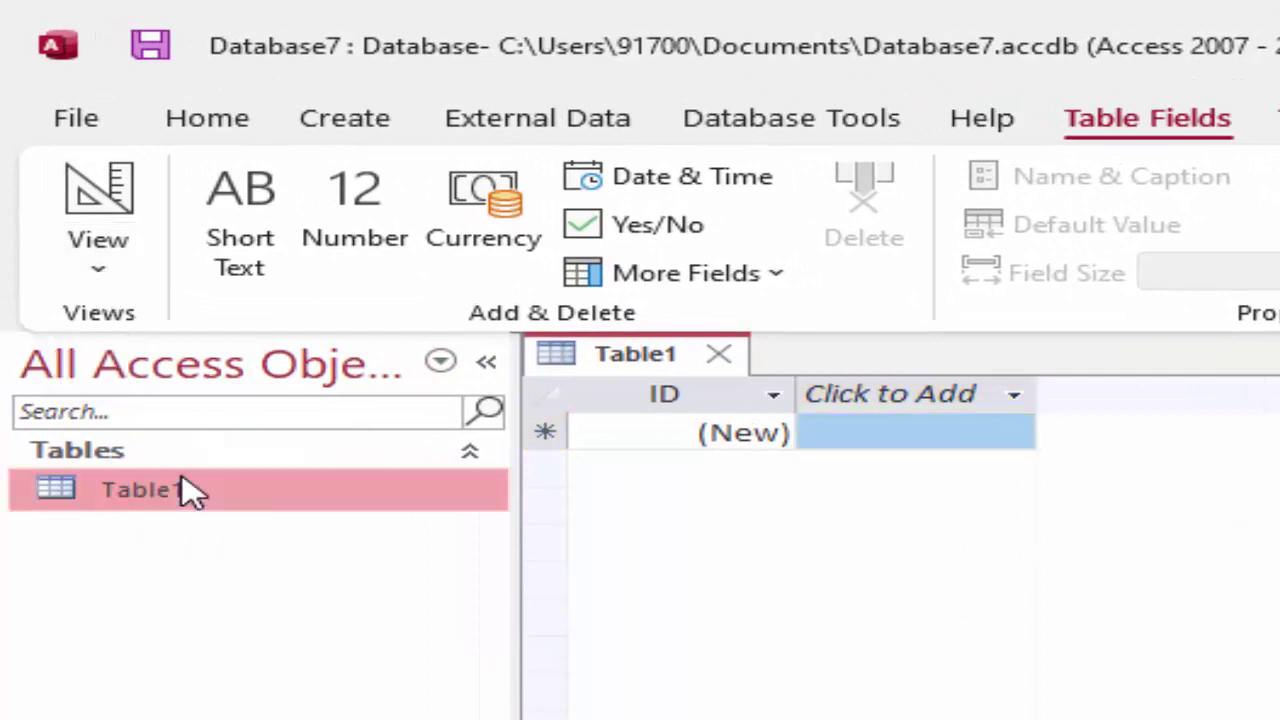
Switch Table1 to Design view, saving it under the name ProductT
{"action": "right_click", "coordinate": [190, 490]}
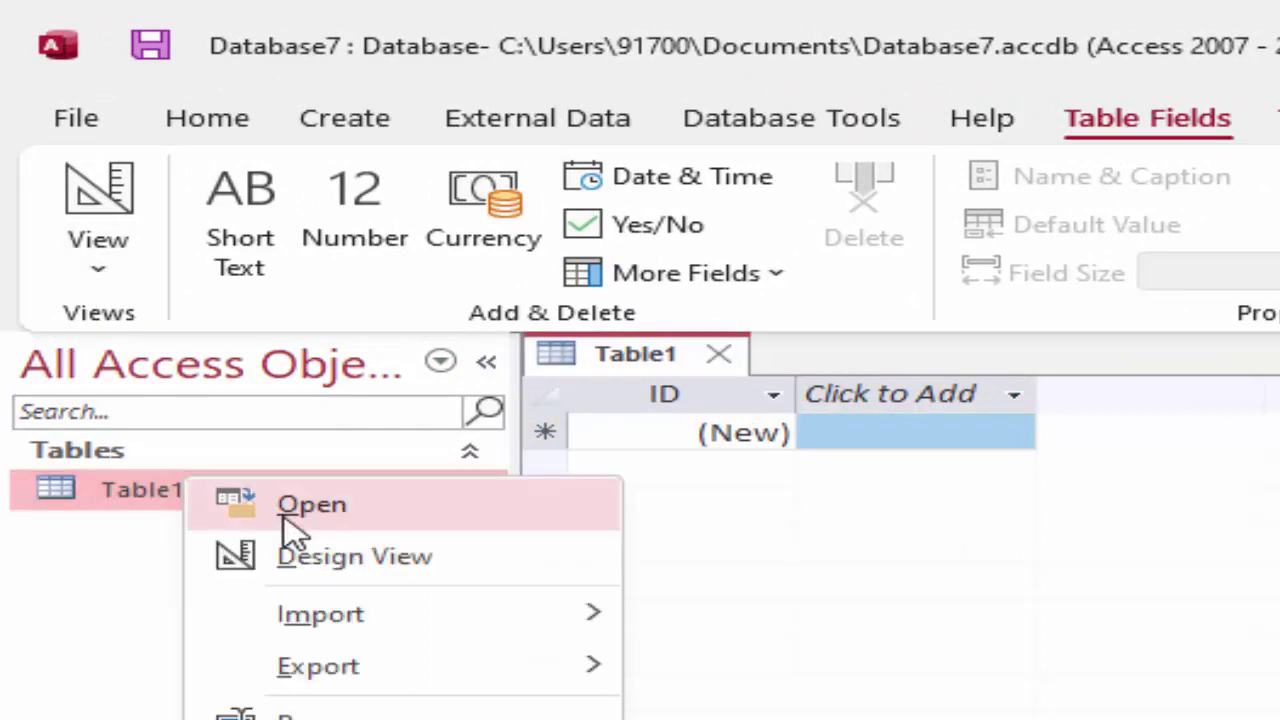
{"action": "left_click", "coordinate": [318, 548]}
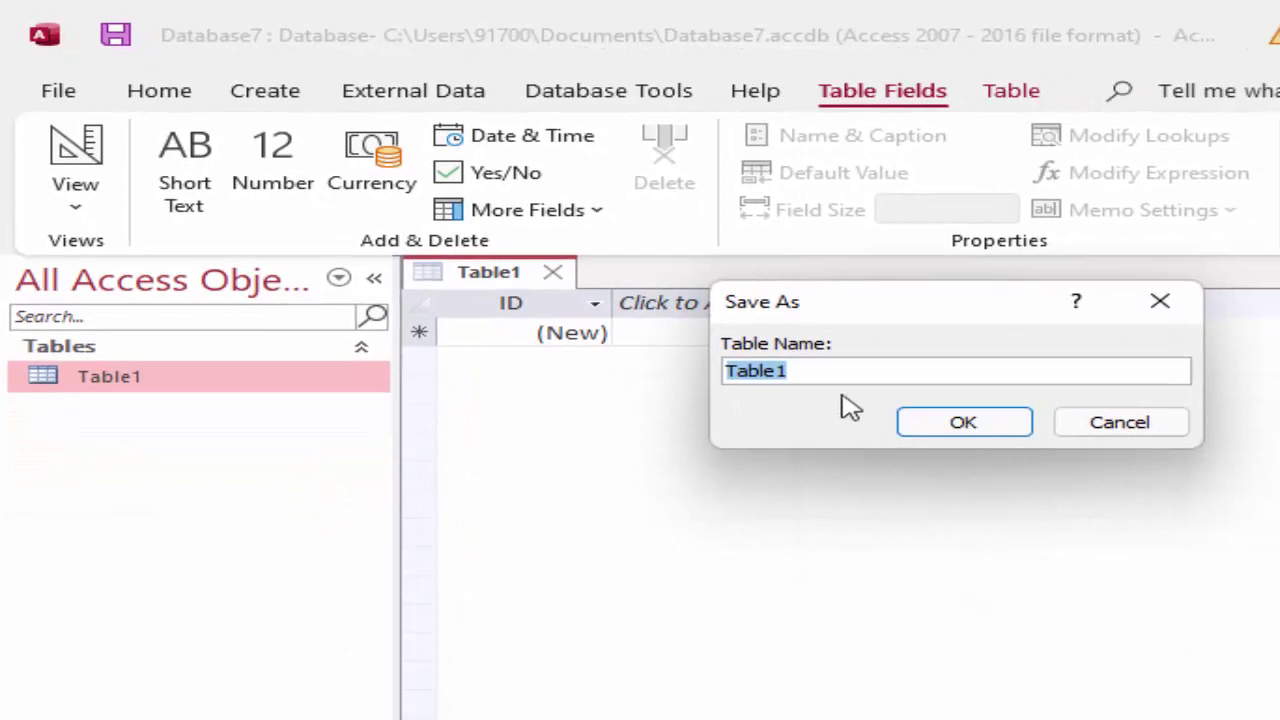
{"action": "left_click", "coordinate": [864, 371]}
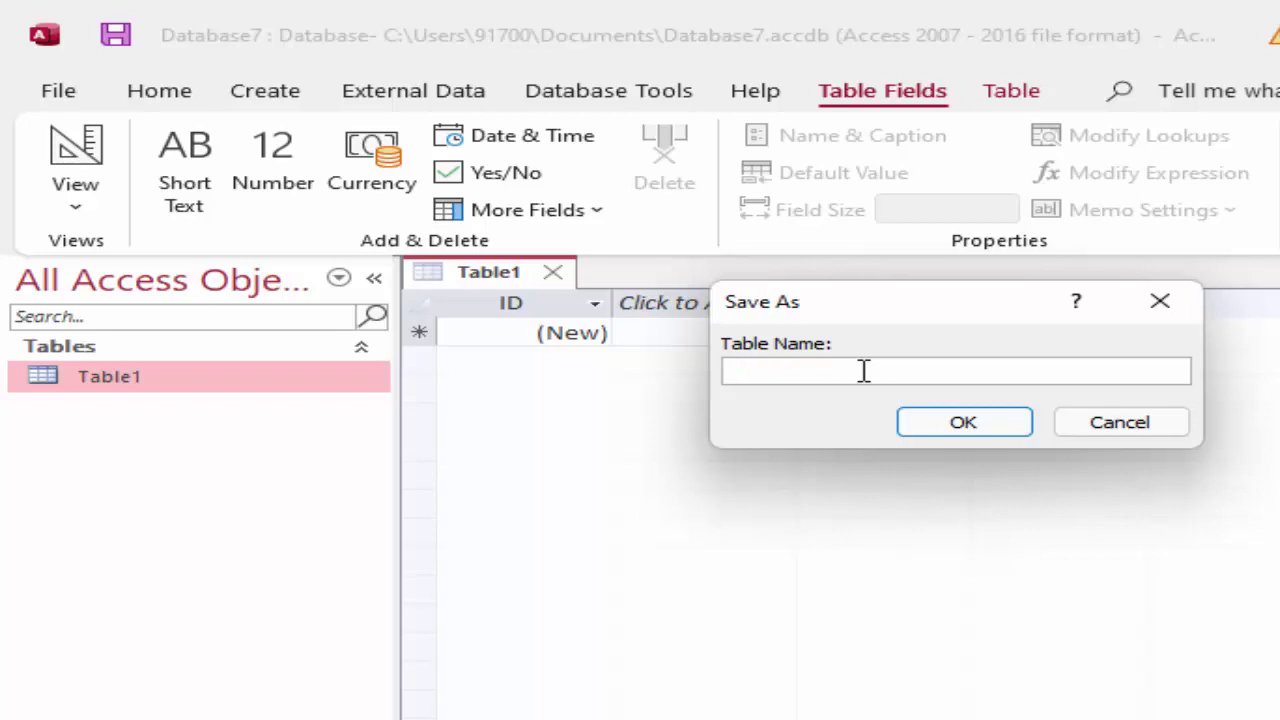
{"action": "type", "text": "Pro"}
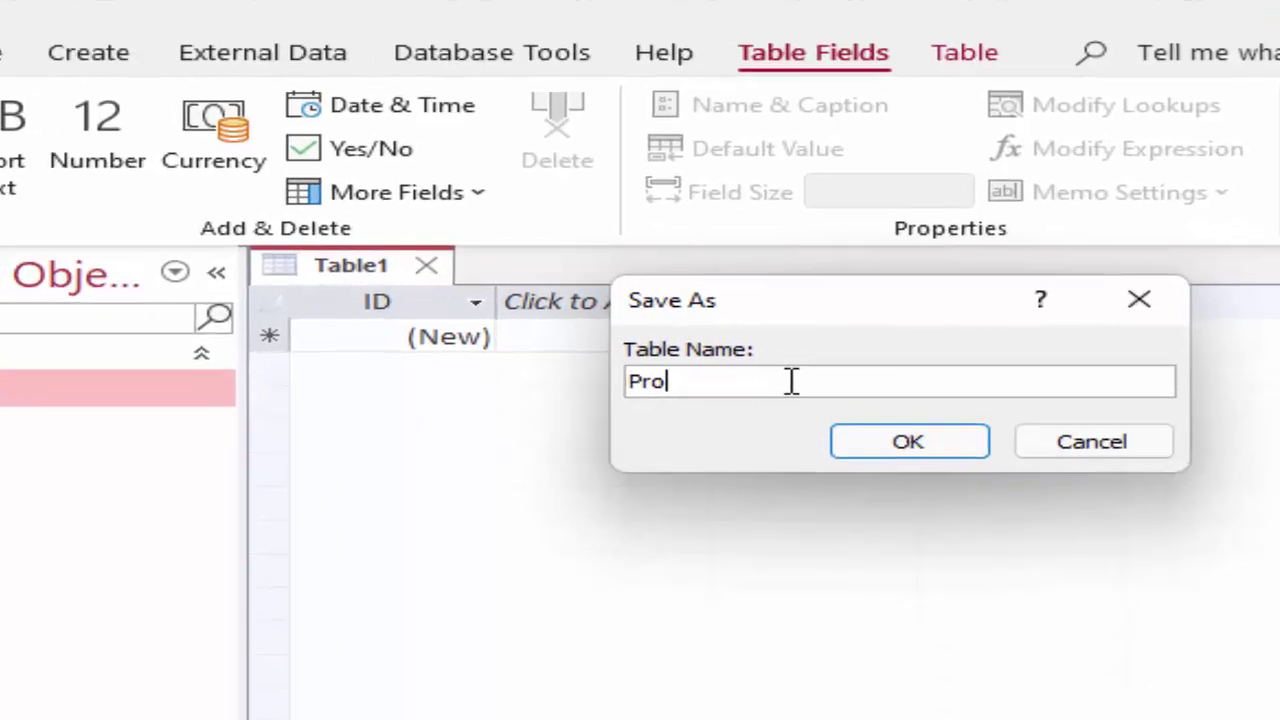
{"action": "type", "text": "d"}
{"action": "type", "text": "uct"}
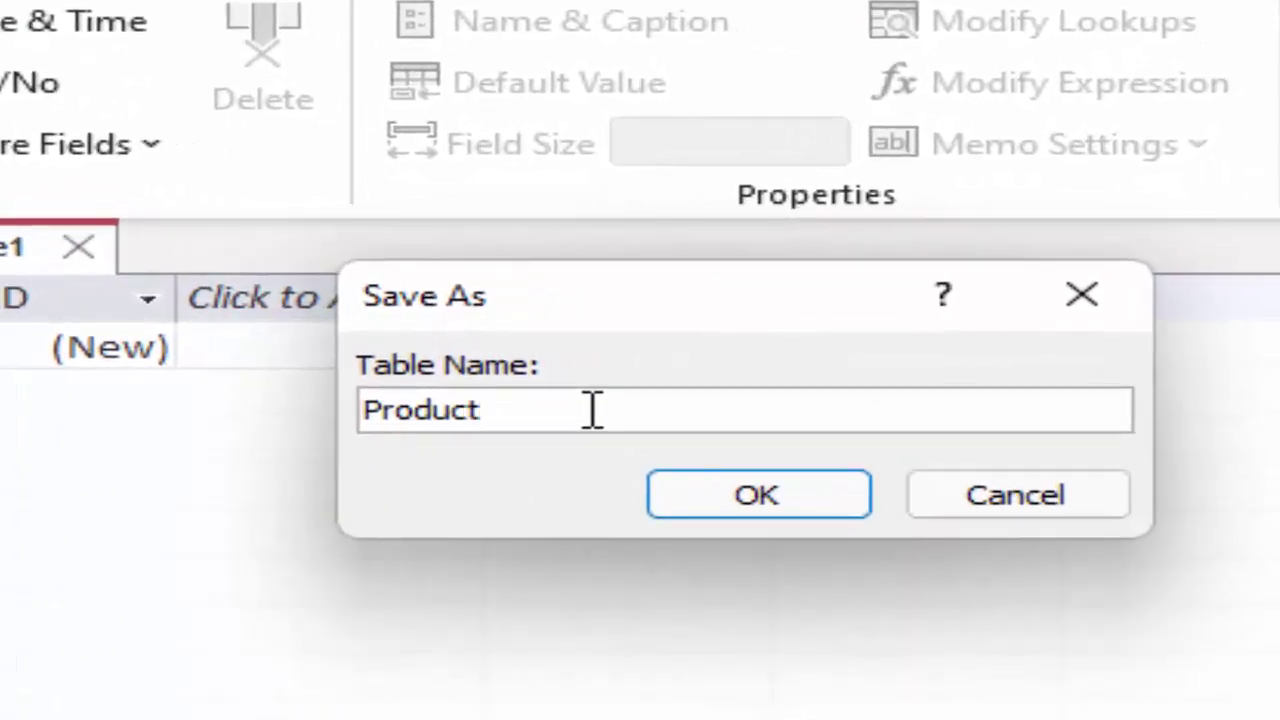
{"action": "type", "text": "T"}
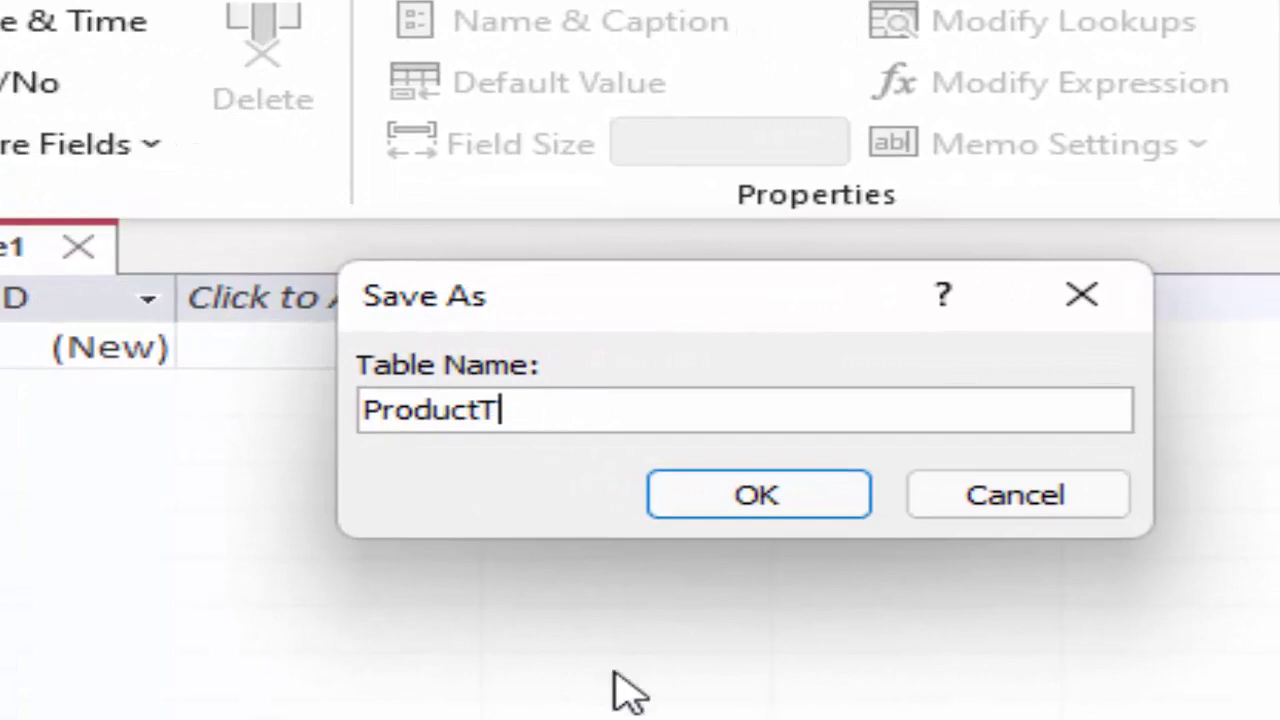
{"action": "left_click", "coordinate": [668, 515]}
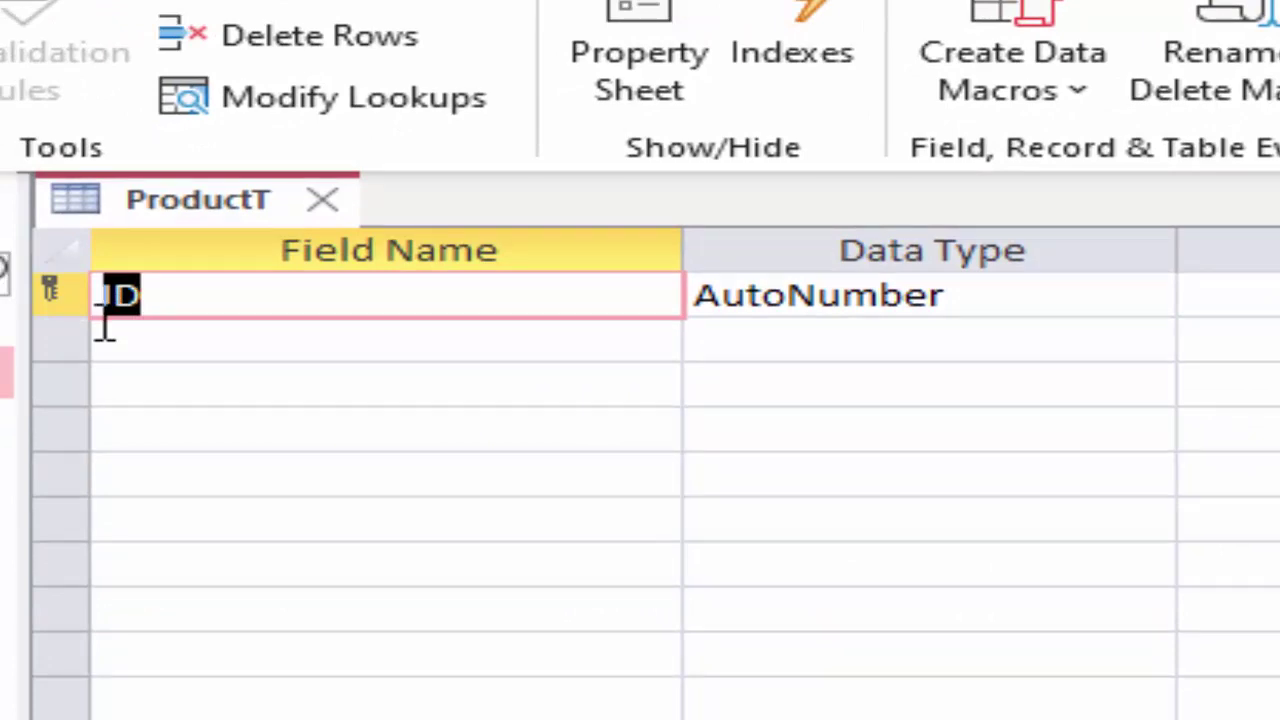
Rename the ID primary-key field to Id
{"action": "left_click", "coordinate": [204, 293]}
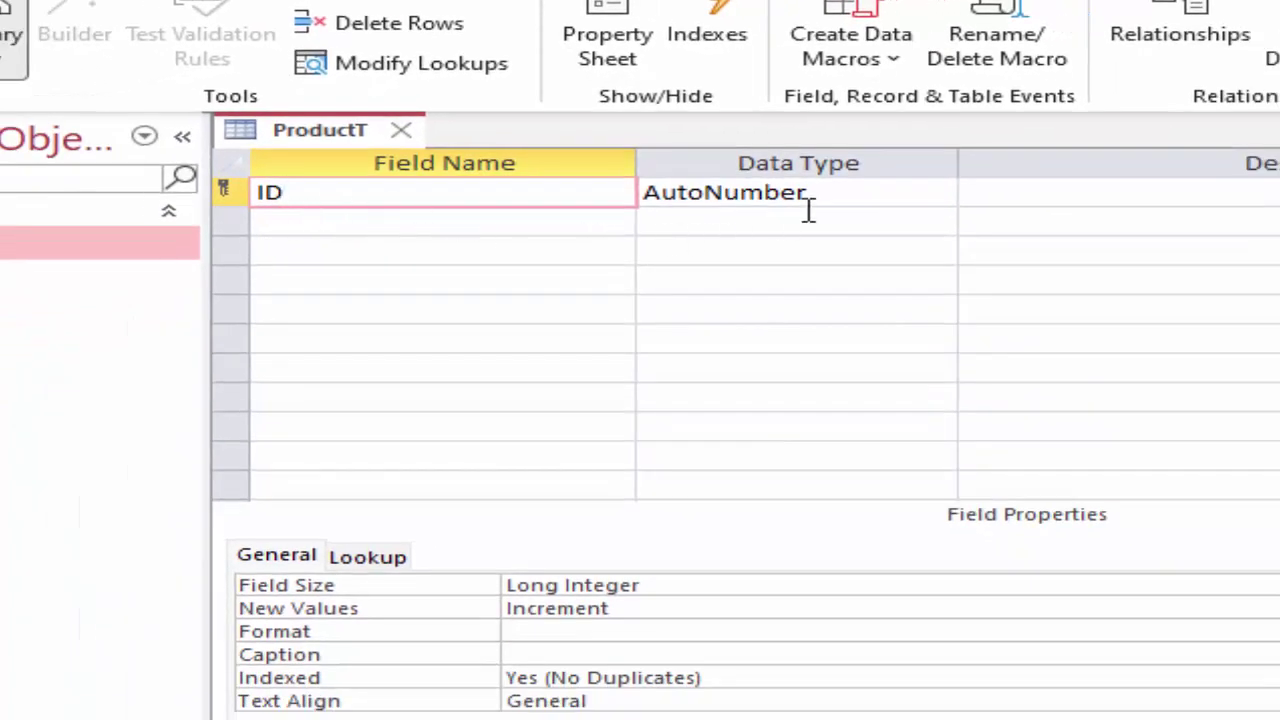
{"action": "left_click", "coordinate": [841, 199]}
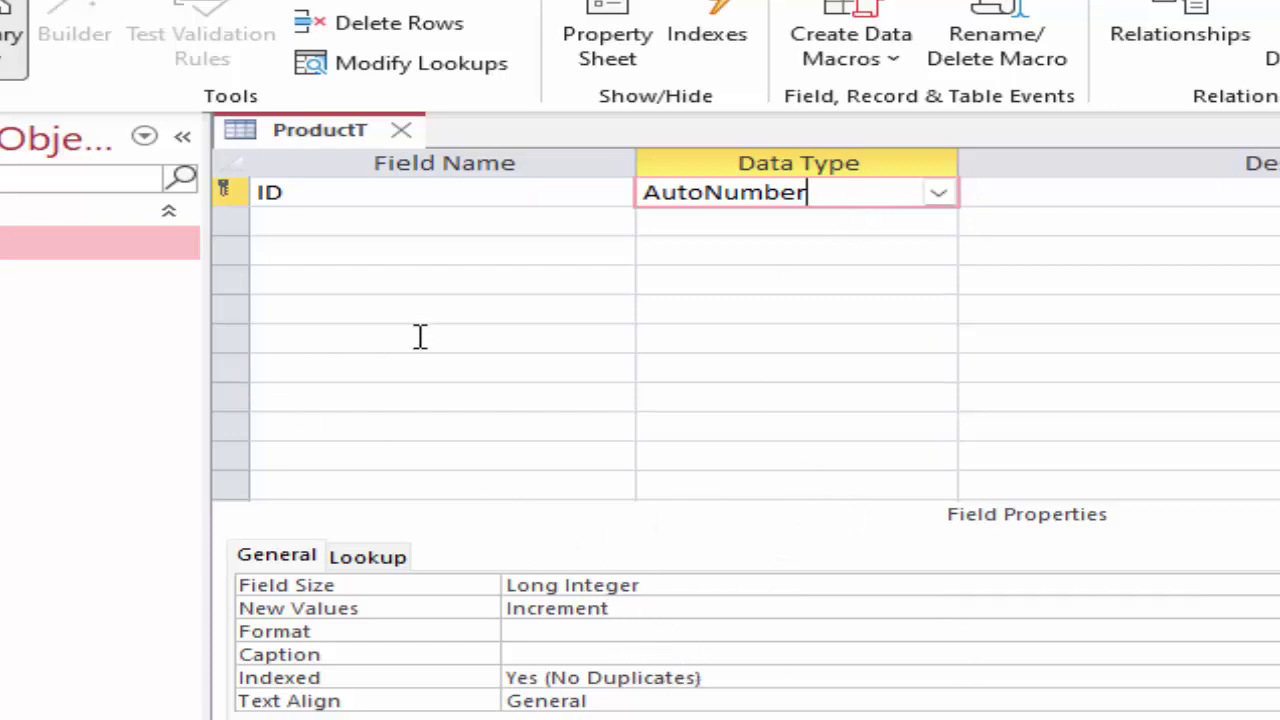
{"action": "left_click", "coordinate": [358, 210]}
{"action": "left_click", "coordinate": [354, 196]}
{"action": "type", "text": "d"}
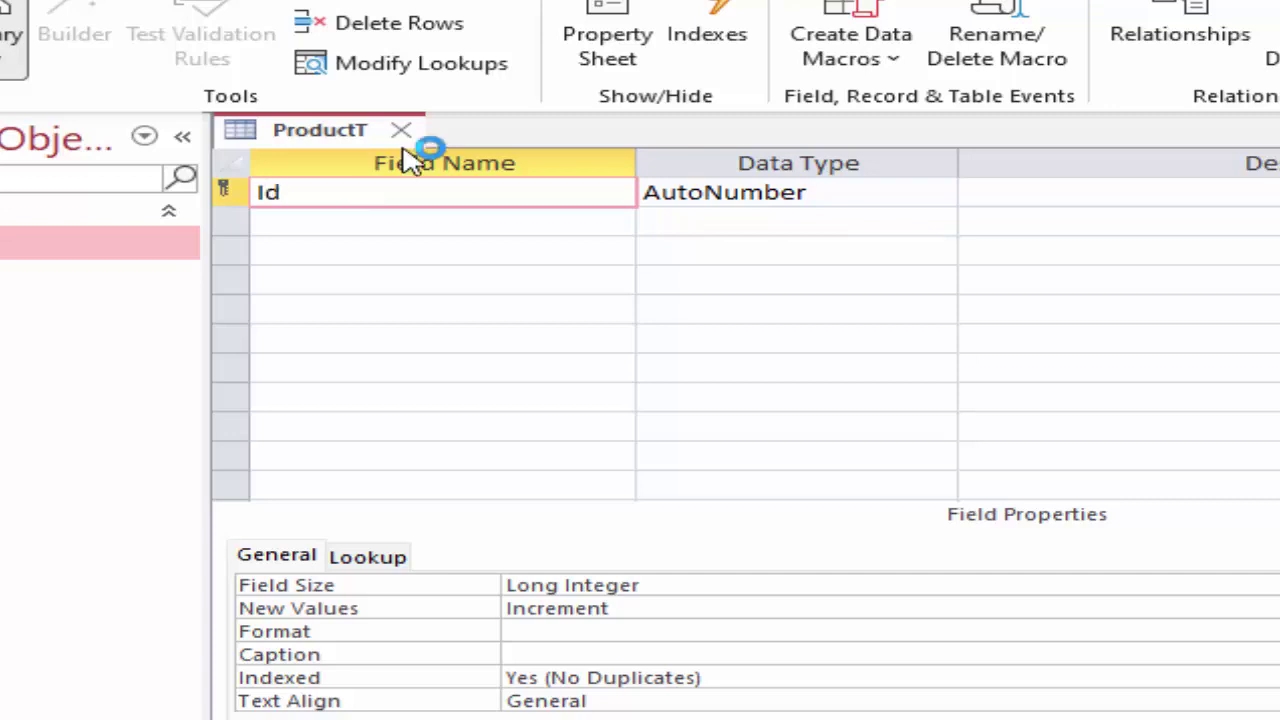
Add a Short Text field 'Name of Product' and begin a Price field below it
{"action": "left_click", "coordinate": [440, 232]}
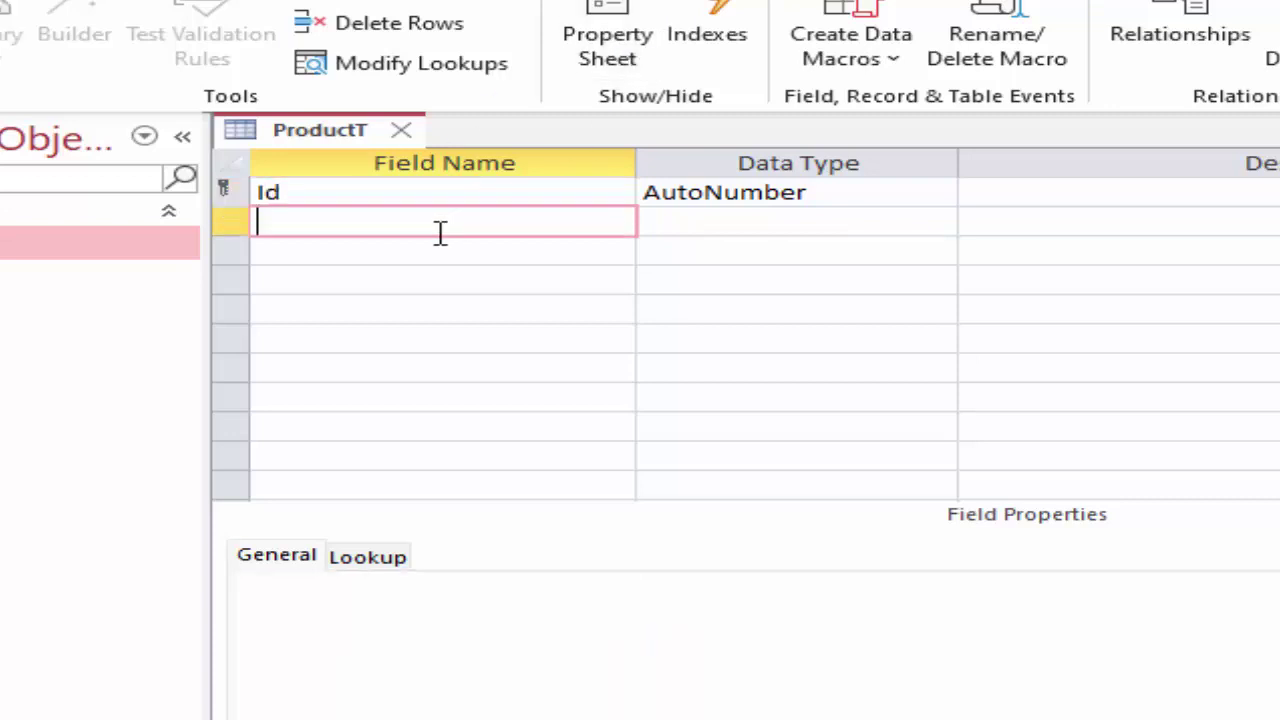
{"action": "type", "text": "N"}
{"action": "type", "text": "ame of"}
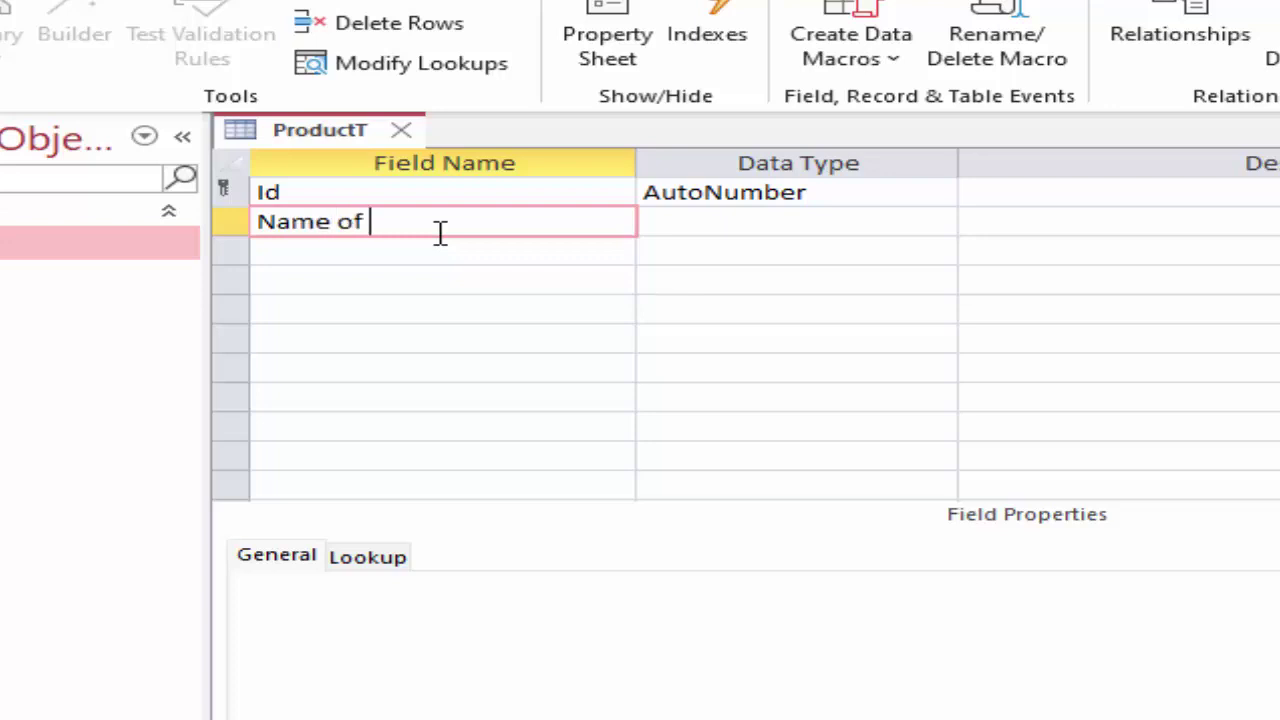
{"action": "type", "text": "d"}
{"action": "type", "text": "uct"}
{"action": "key", "text": "Tab"}
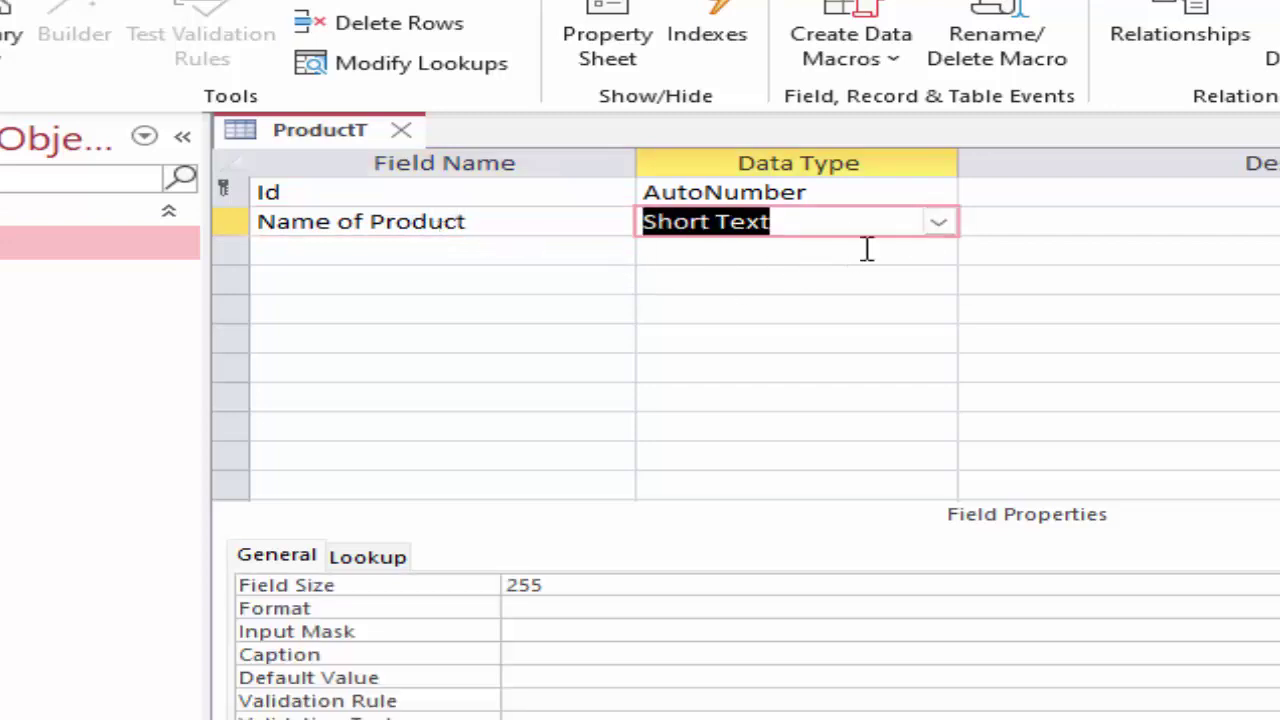
{"action": "left_click", "coordinate": [358, 225]}
{"action": "left_click", "coordinate": [369, 258]}
{"action": "type", "text": "Price"}
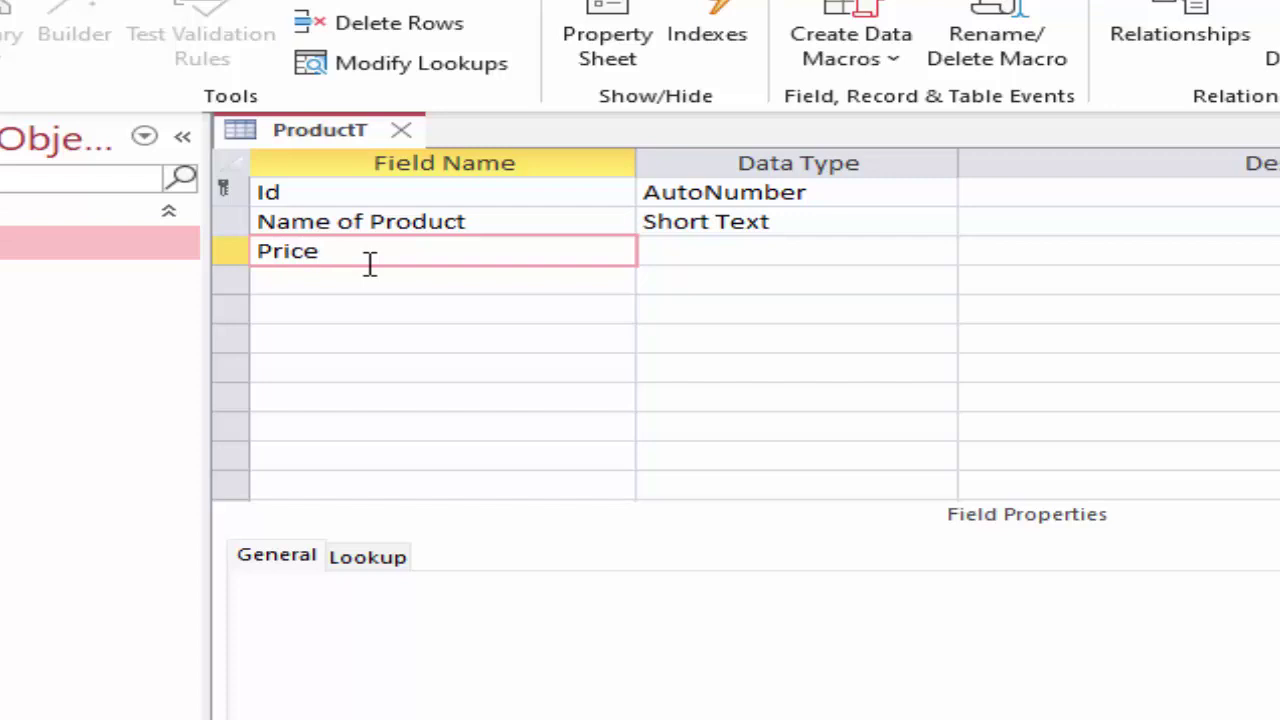
Set the Price field's data type to Currency
{"action": "left_click", "coordinate": [897, 257]}
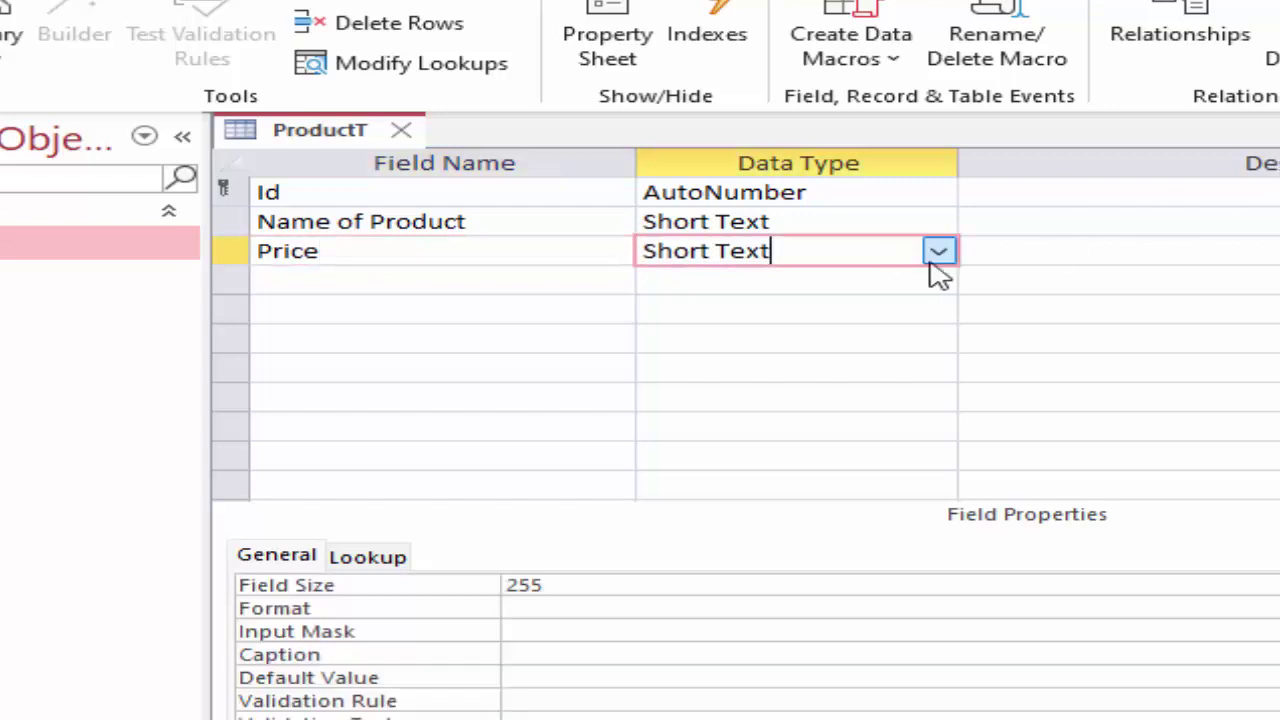
{"action": "left_click", "coordinate": [936, 256]}
{"action": "left_click", "coordinate": [760, 458]}
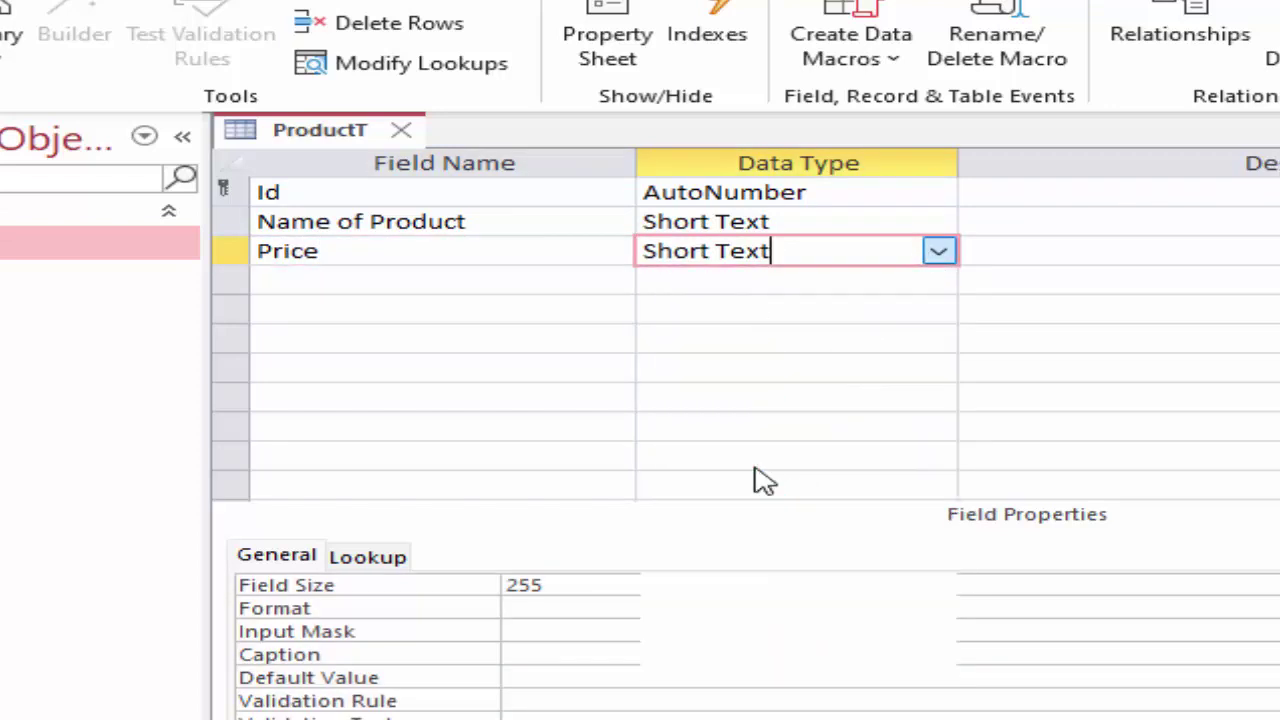
Add a Unit field of type Number with Field Size Double
{"action": "left_click", "coordinate": [418, 278]}
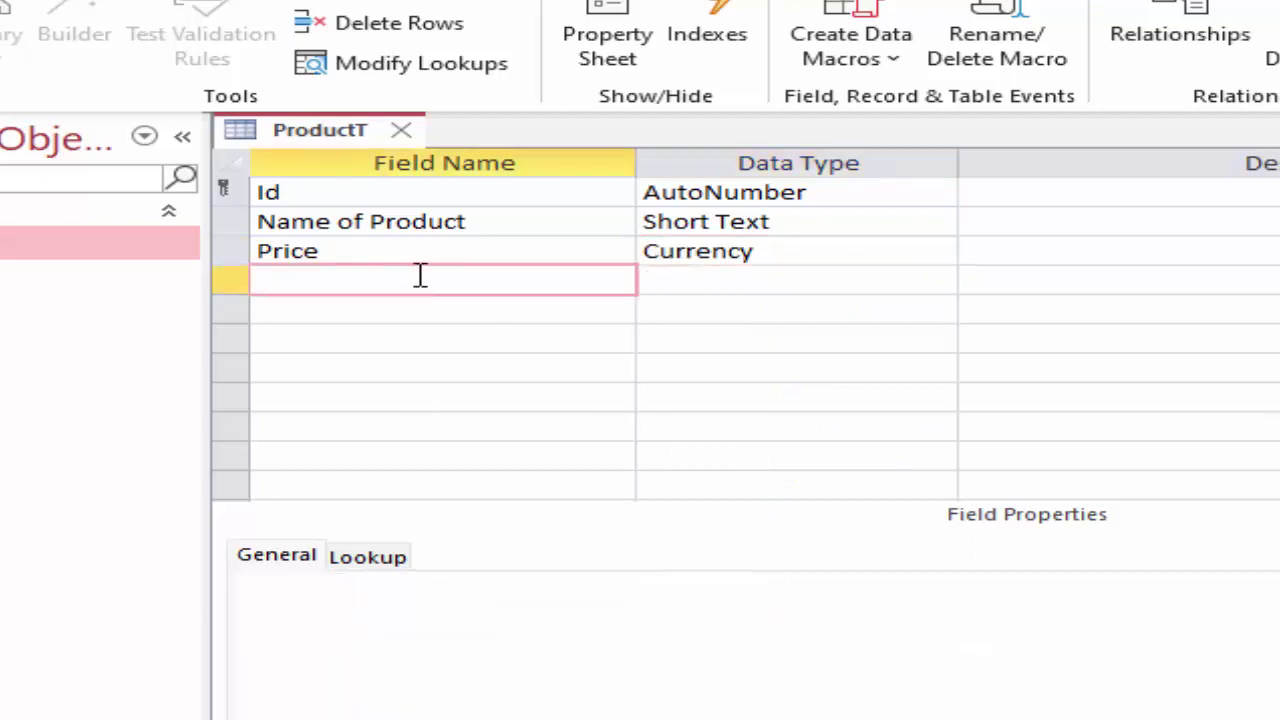
{"action": "type", "text": "Unit"}
{"action": "left_click", "coordinate": [812, 282]}
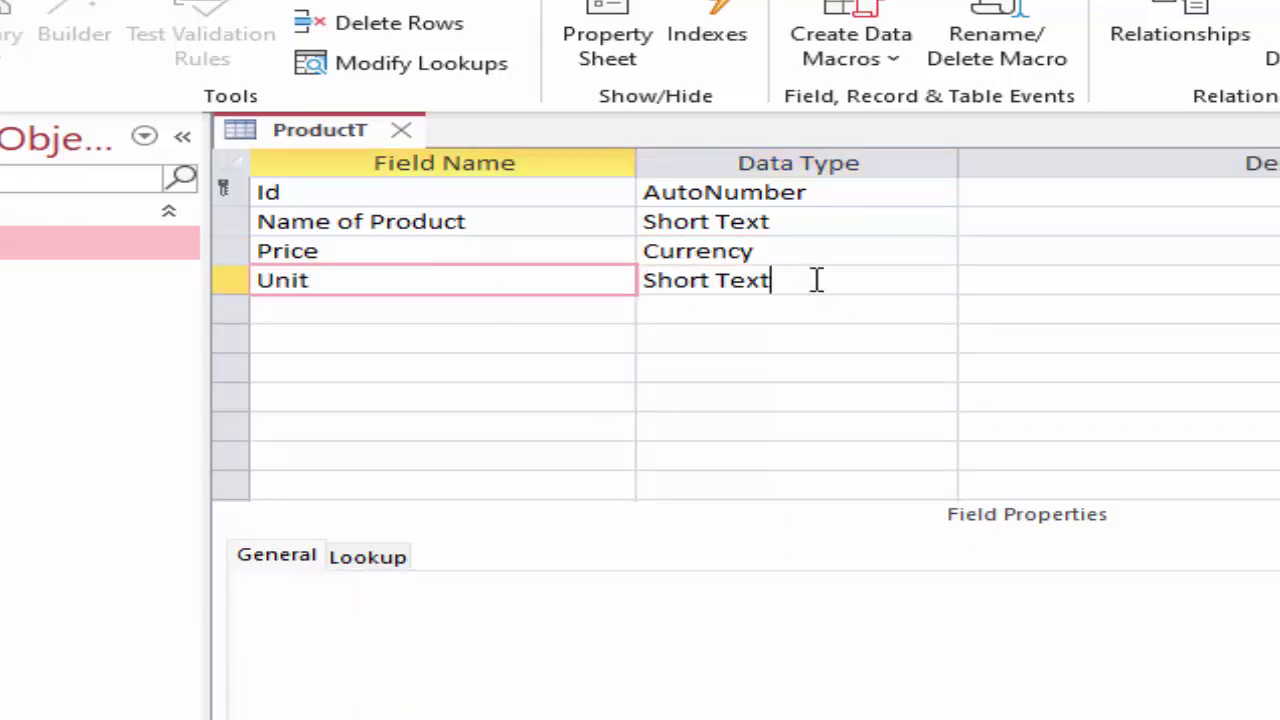
{"action": "left_click", "coordinate": [936, 283]}
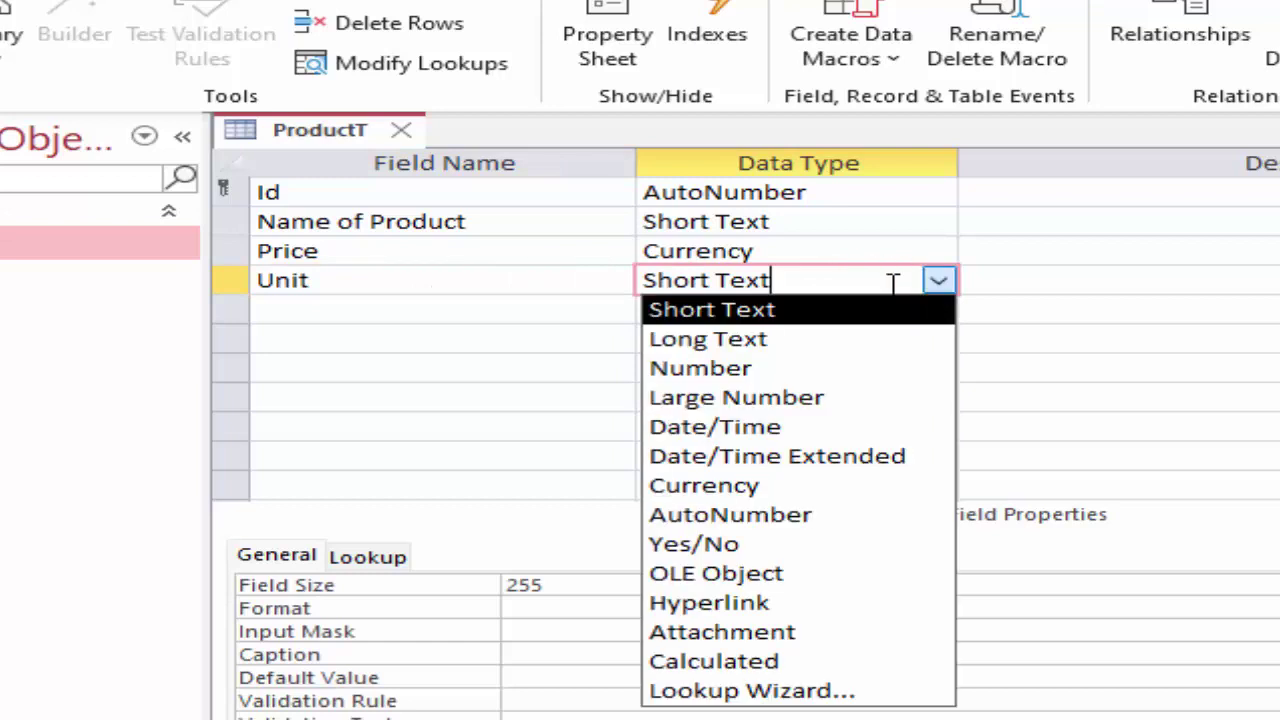
{"action": "left_click", "coordinate": [745, 368]}
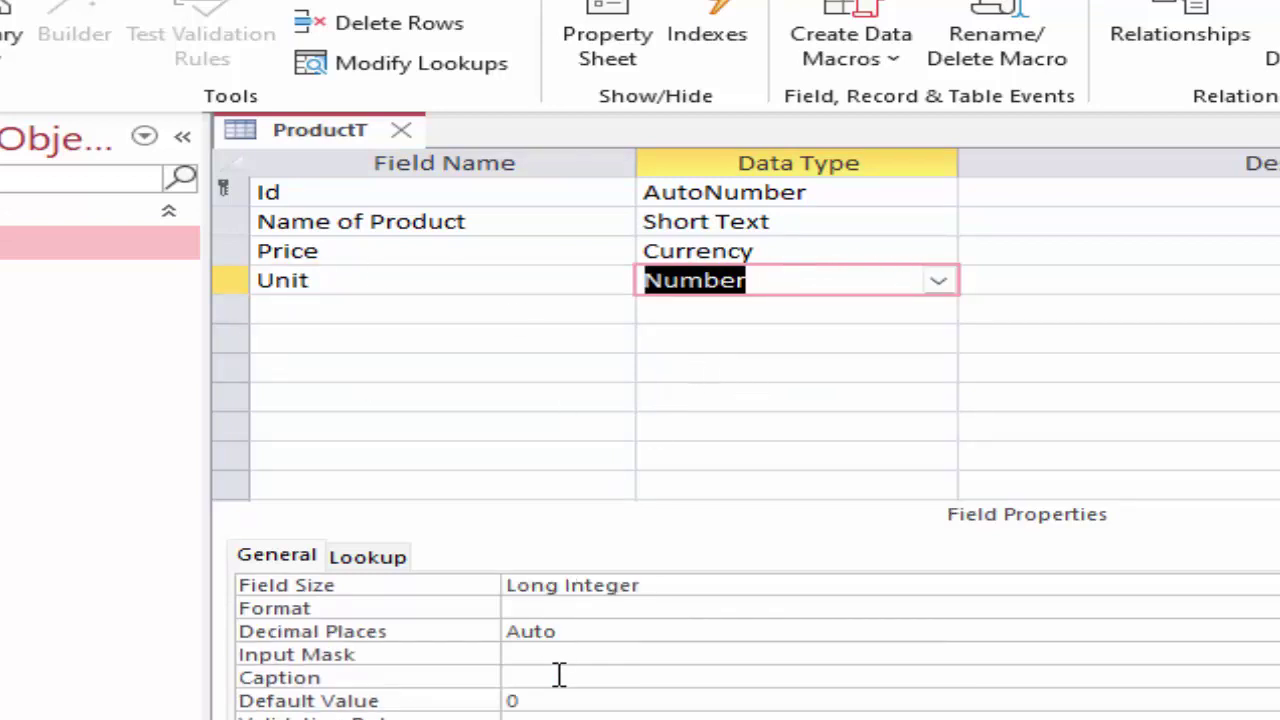
{"action": "left_click", "coordinate": [676, 592]}
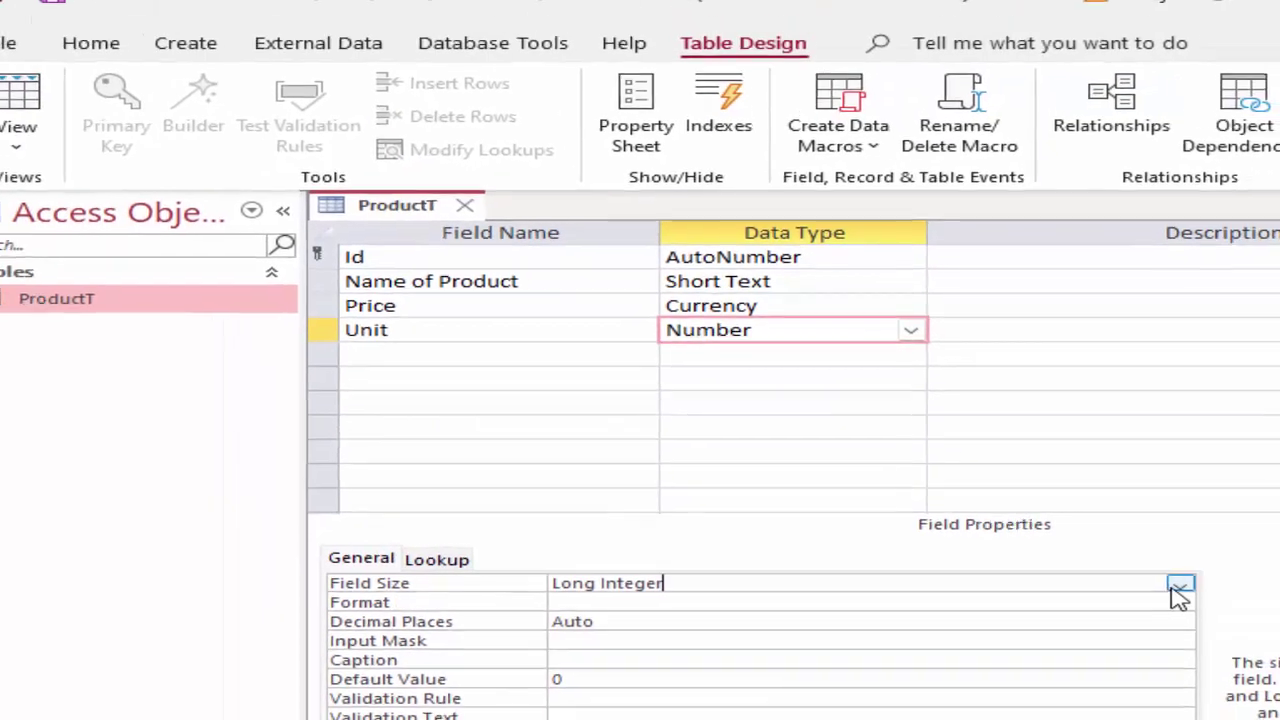
{"action": "left_click", "coordinate": [1180, 588]}
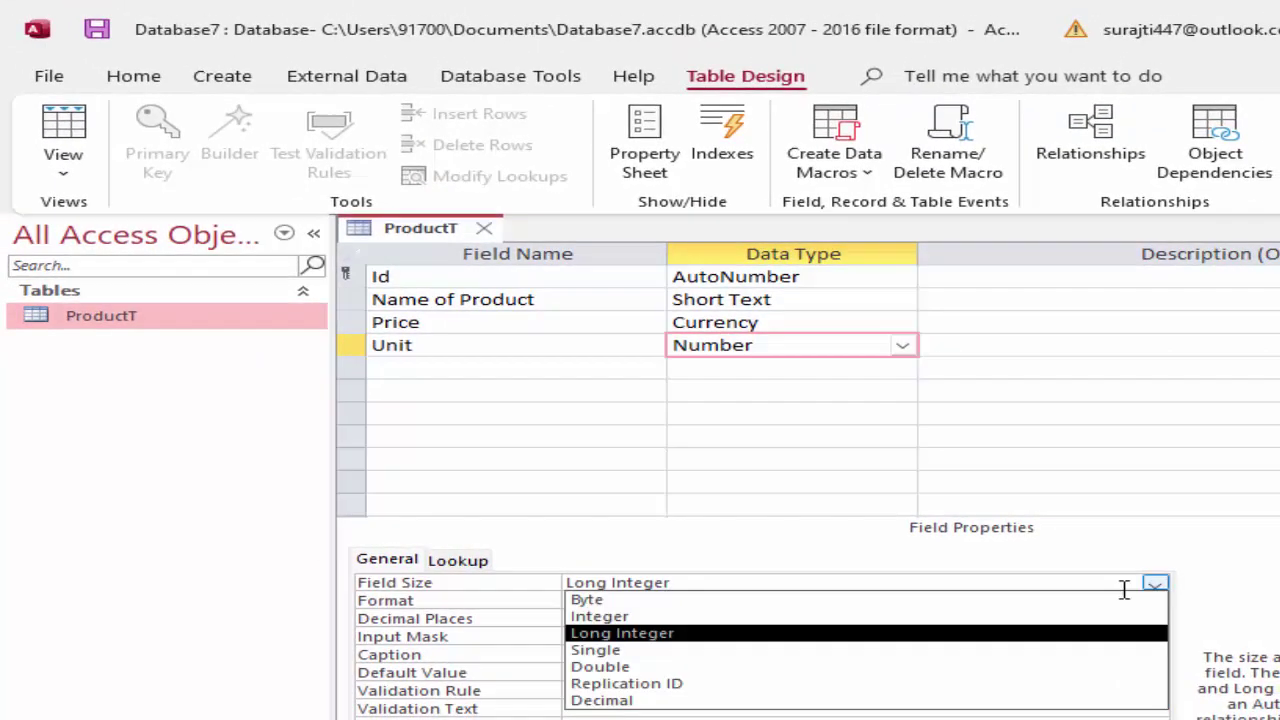
{"action": "left_click", "coordinate": [858, 672]}
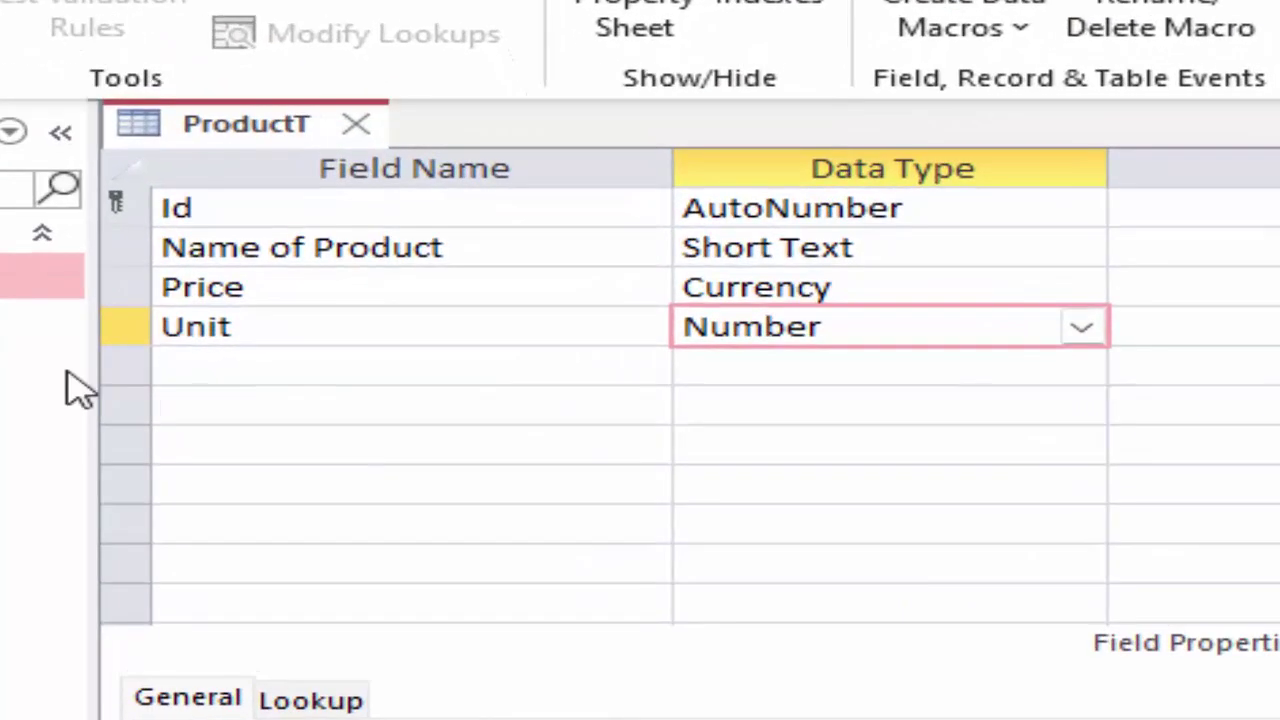
Add a Total field below Unit and bring up its data type list
{"action": "left_click", "coordinate": [412, 366]}
{"action": "type", "text": "T"}
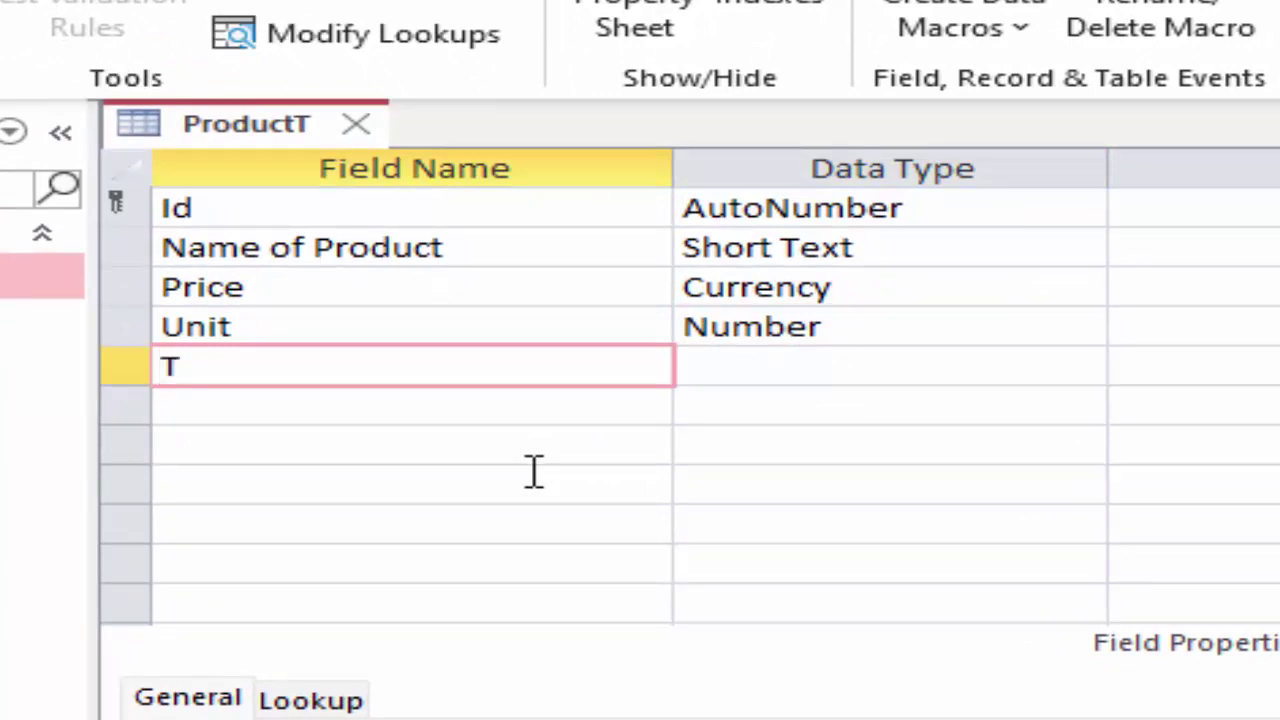
{"action": "type", "text": "ota"}
{"action": "type", "text": "l"}
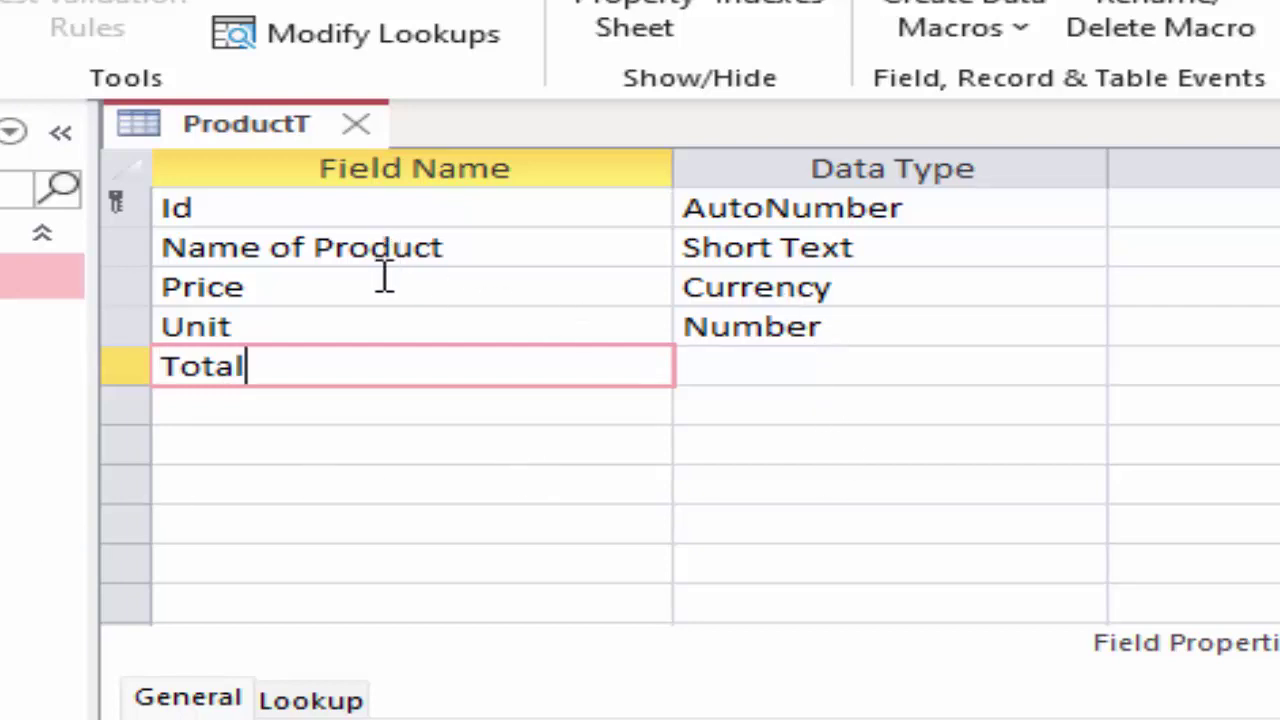
{"action": "left_click", "coordinate": [772, 366]}
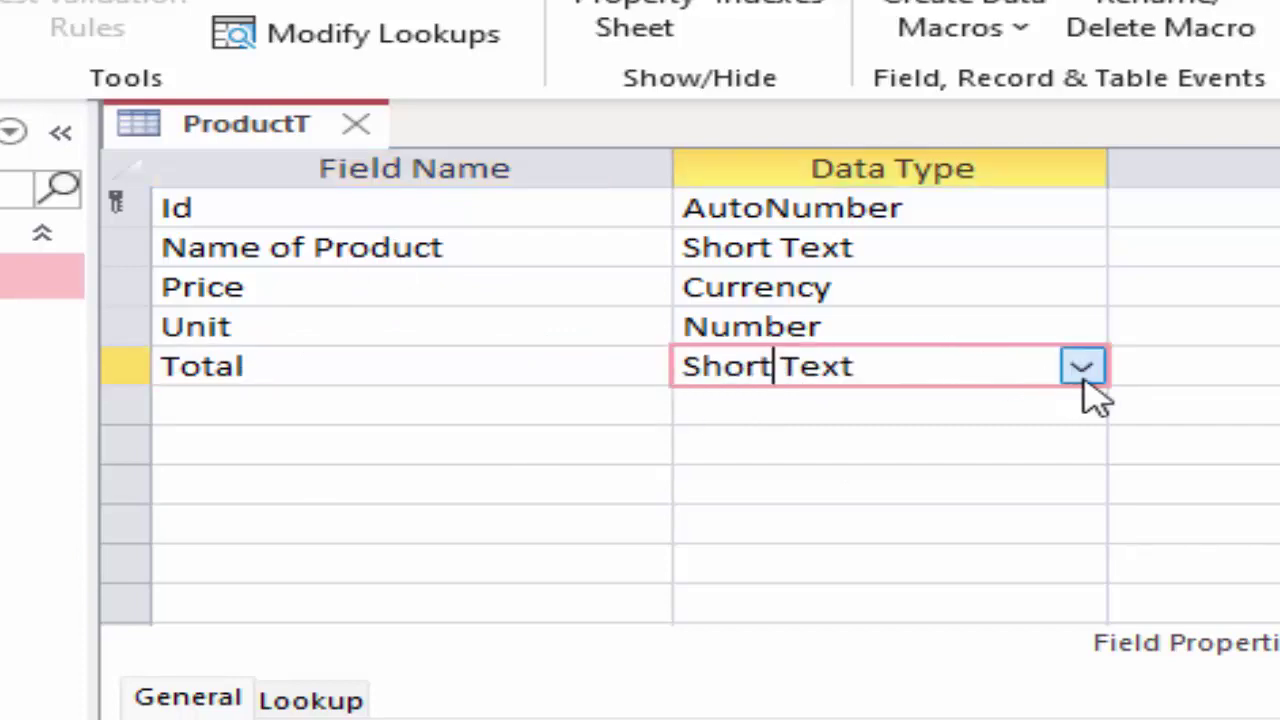
{"action": "left_click", "coordinate": [1082, 370]}
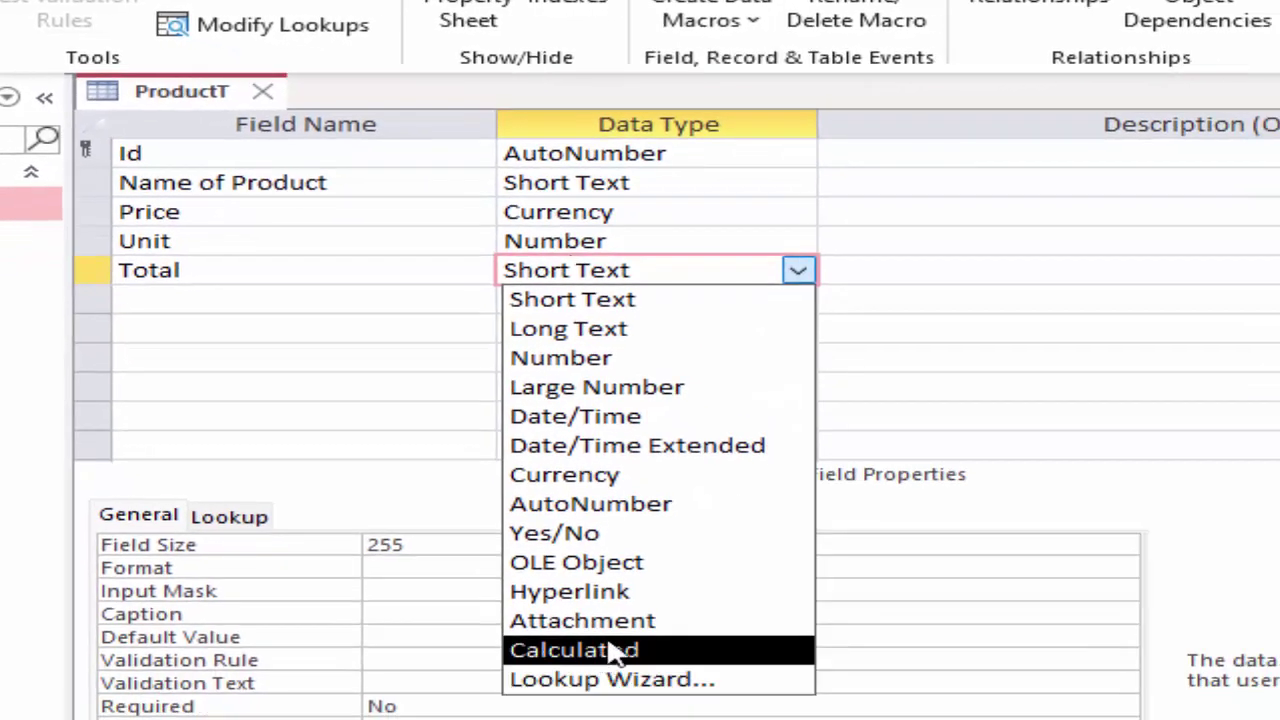
Set Total to Calculated with the expression [Price]*[Unit]
{"action": "left_click", "coordinate": [772, 719]}
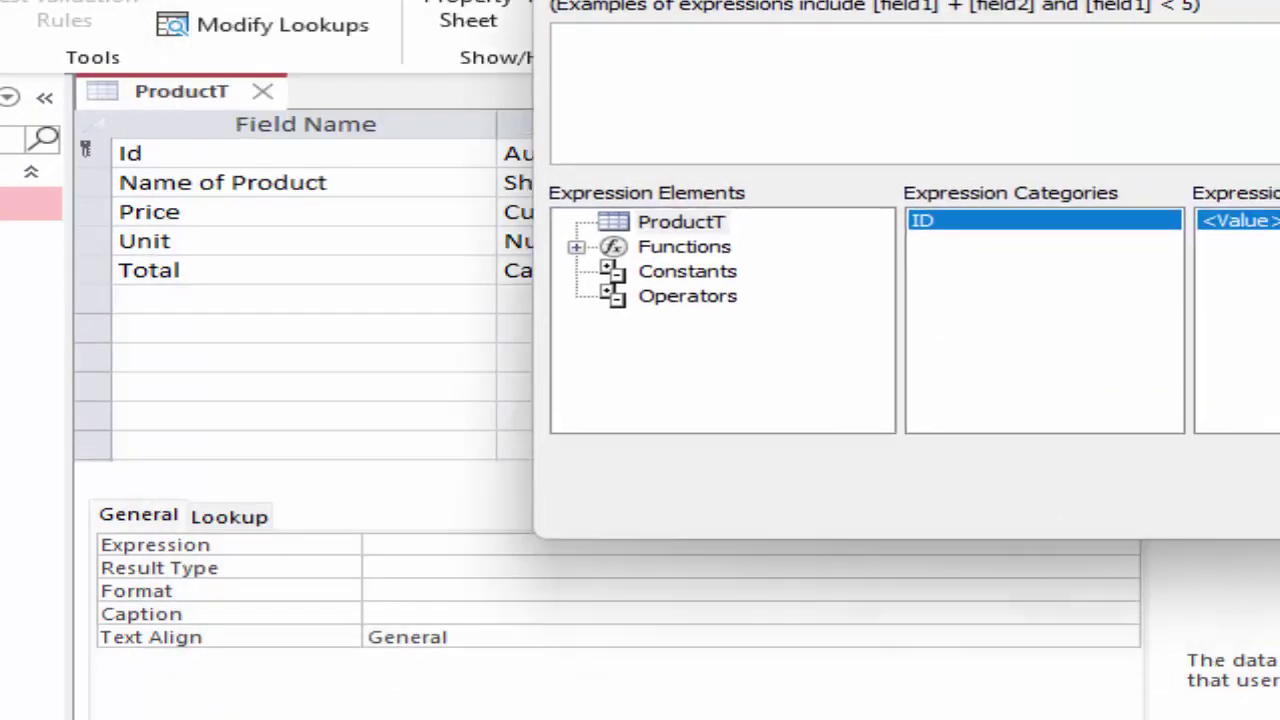
{"action": "left_click_drag", "start_coordinate": [660, 2], "coordinate": [896, 5]}
{"action": "type", "text": "["}
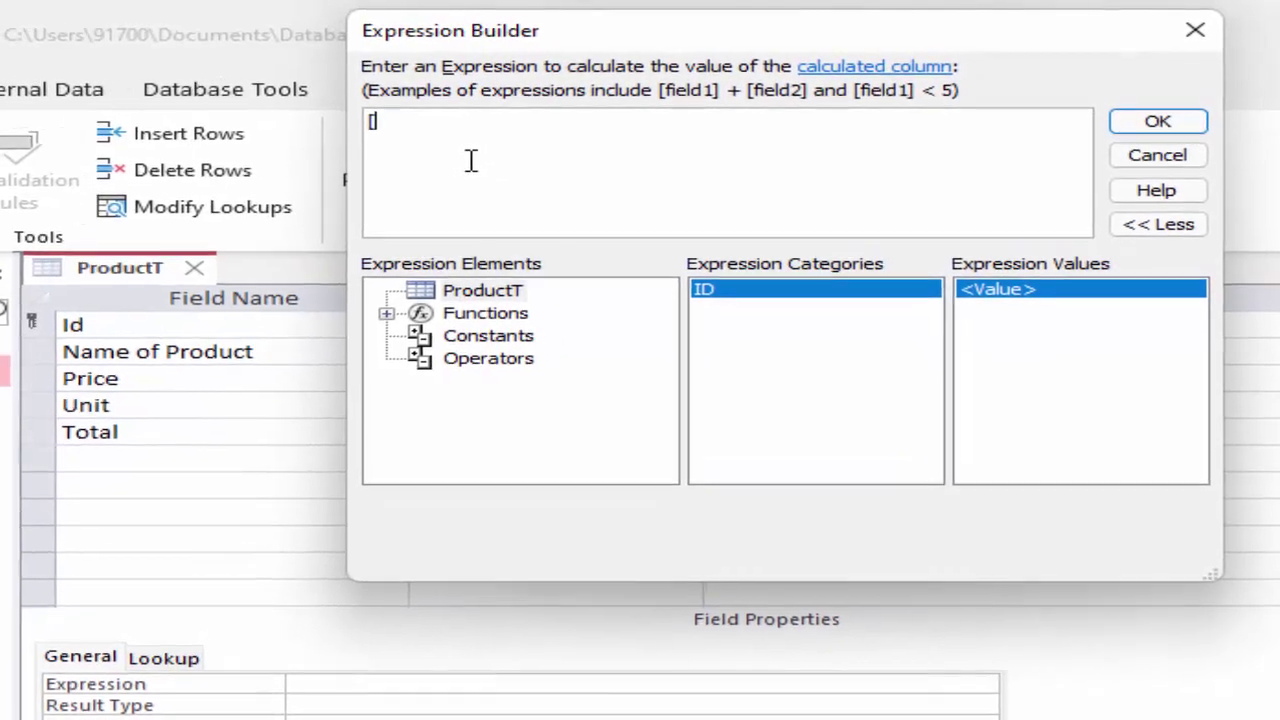
{"action": "type", "text": "Pric"}
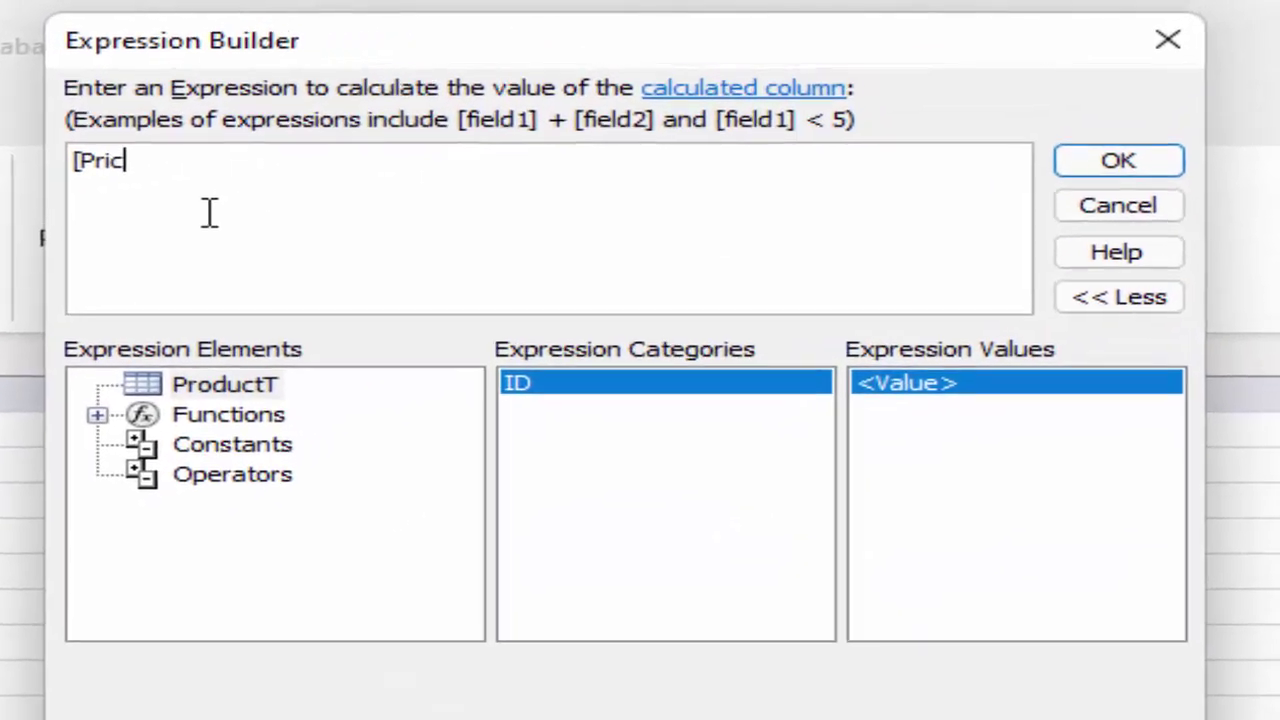
{"action": "type", "text": "e]*["}
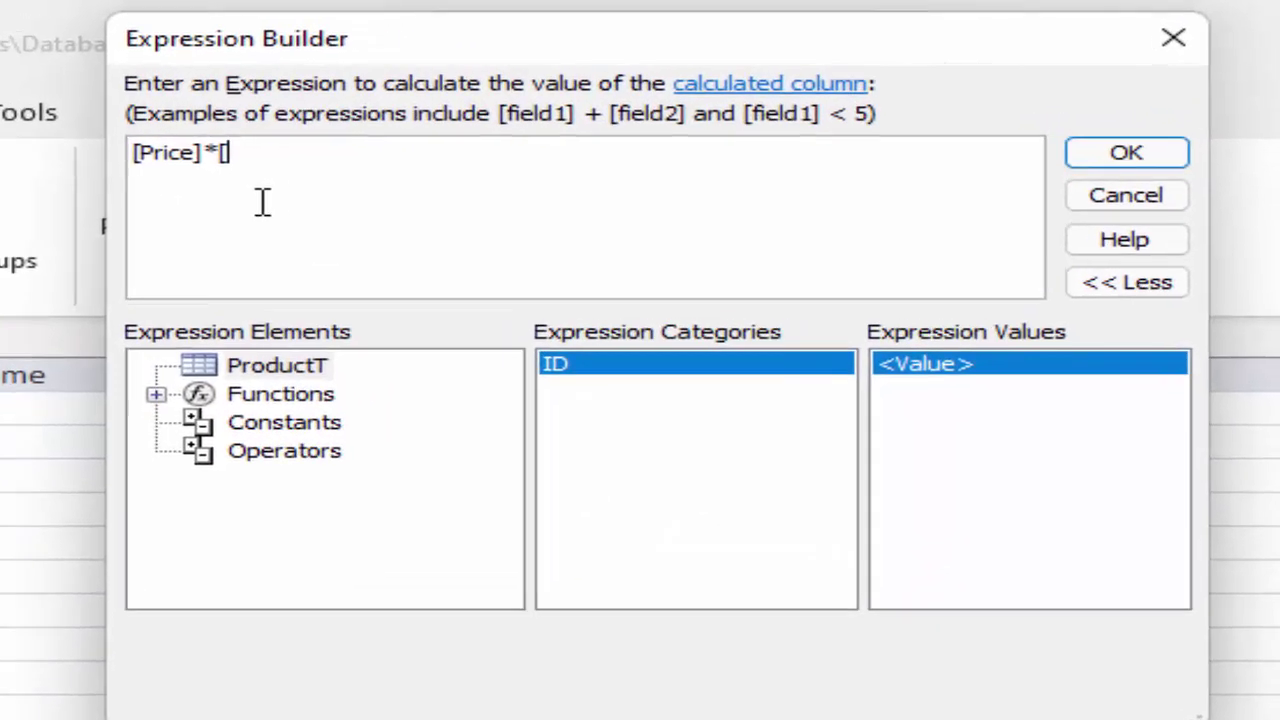
{"action": "type", "text": "Unit]"}
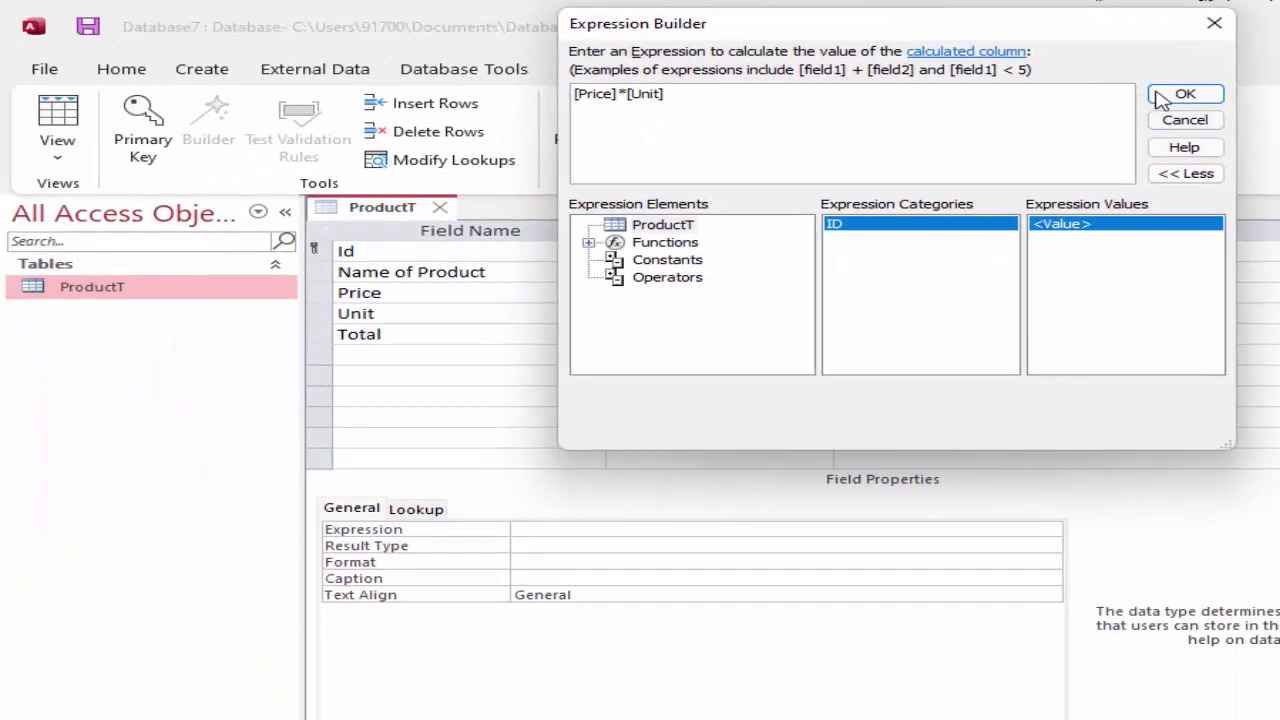
{"action": "left_click", "coordinate": [1180, 95]}
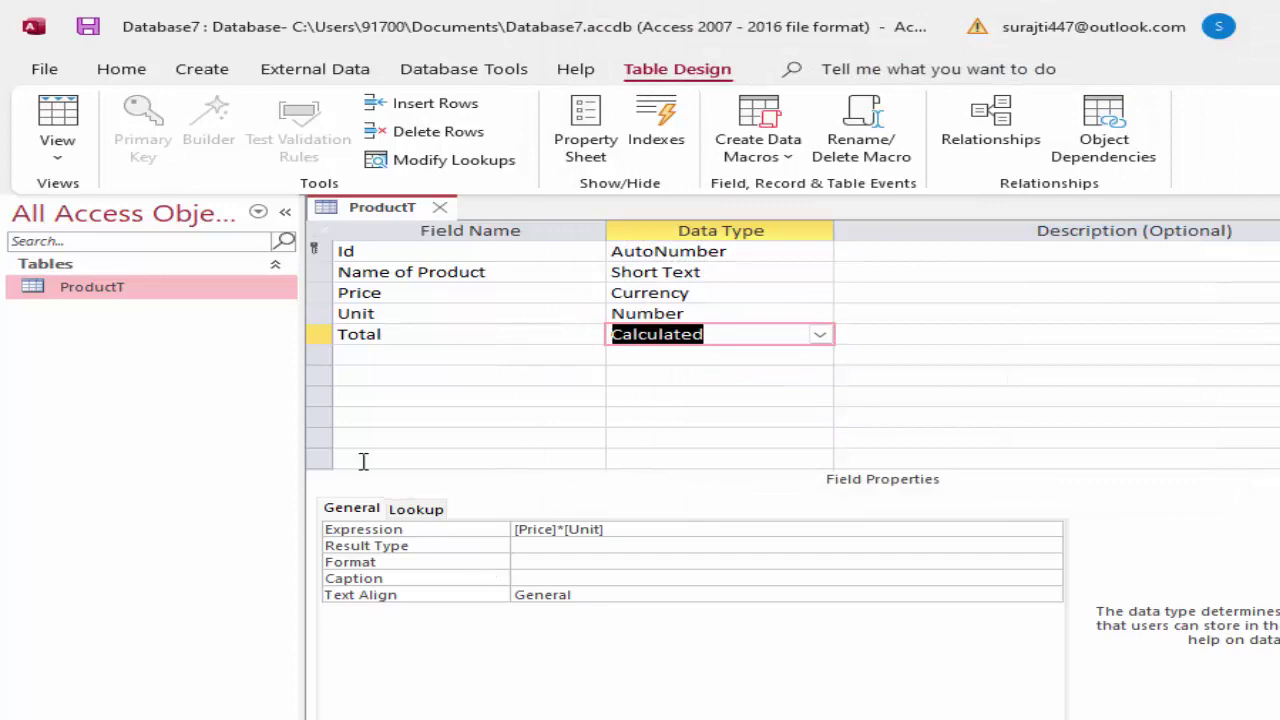
Save ProductT, switch to Datasheet view and widen the Name of Product column
{"action": "left_click", "coordinate": [57, 120]}
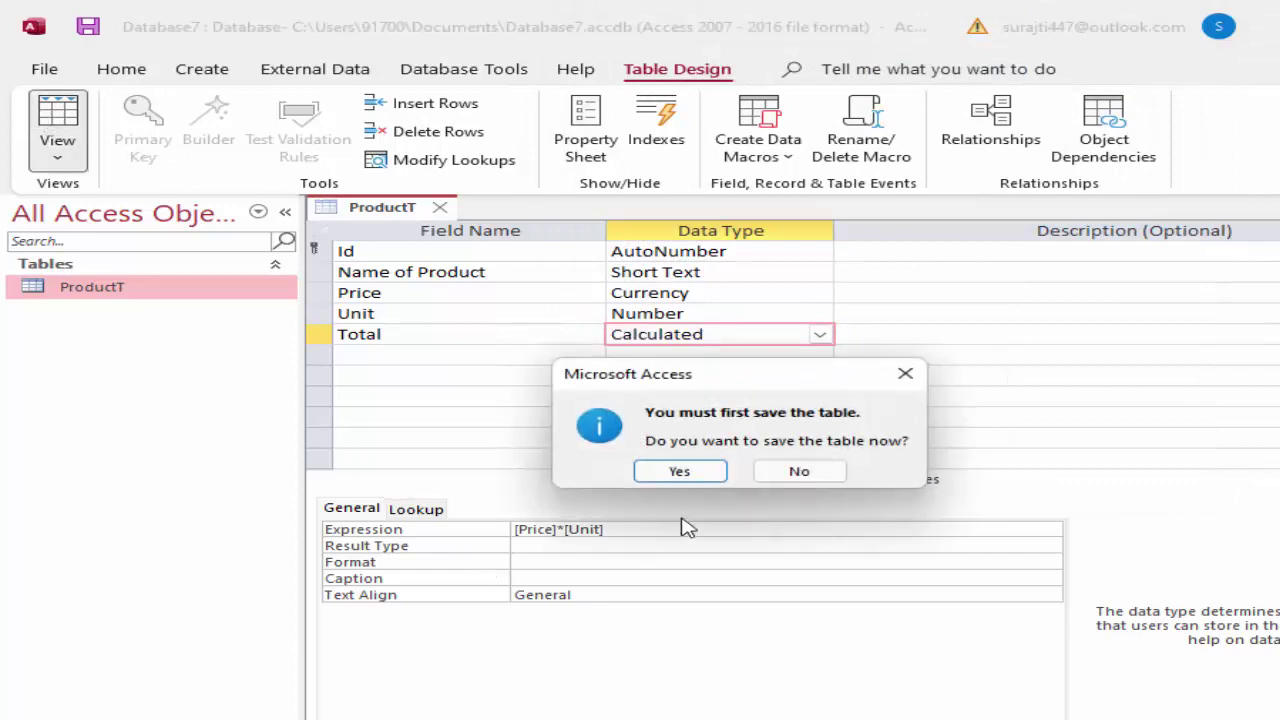
{"action": "left_click", "coordinate": [682, 471]}
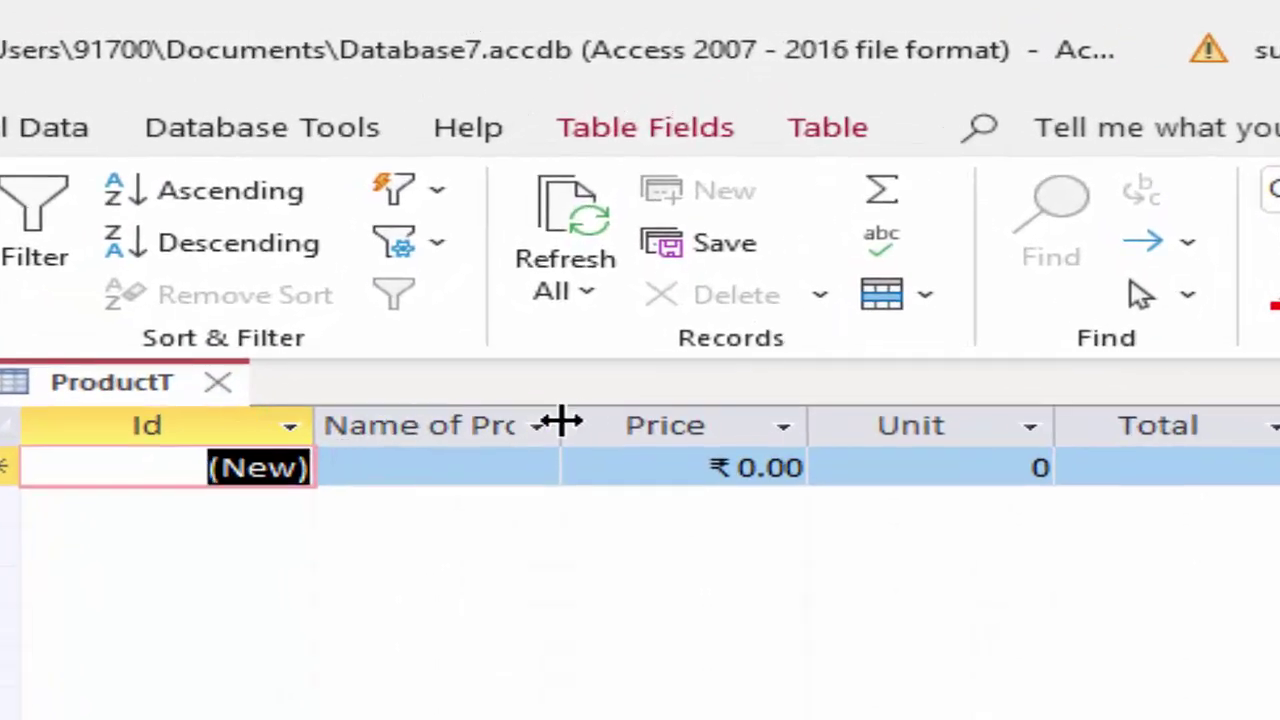
{"action": "left_click_drag", "start_coordinate": [560, 425], "coordinate": [682, 480]}
Enter the record Microphone, price 1700, 6 units, giving a Total of 10200
{"action": "left_click", "coordinate": [531, 468]}
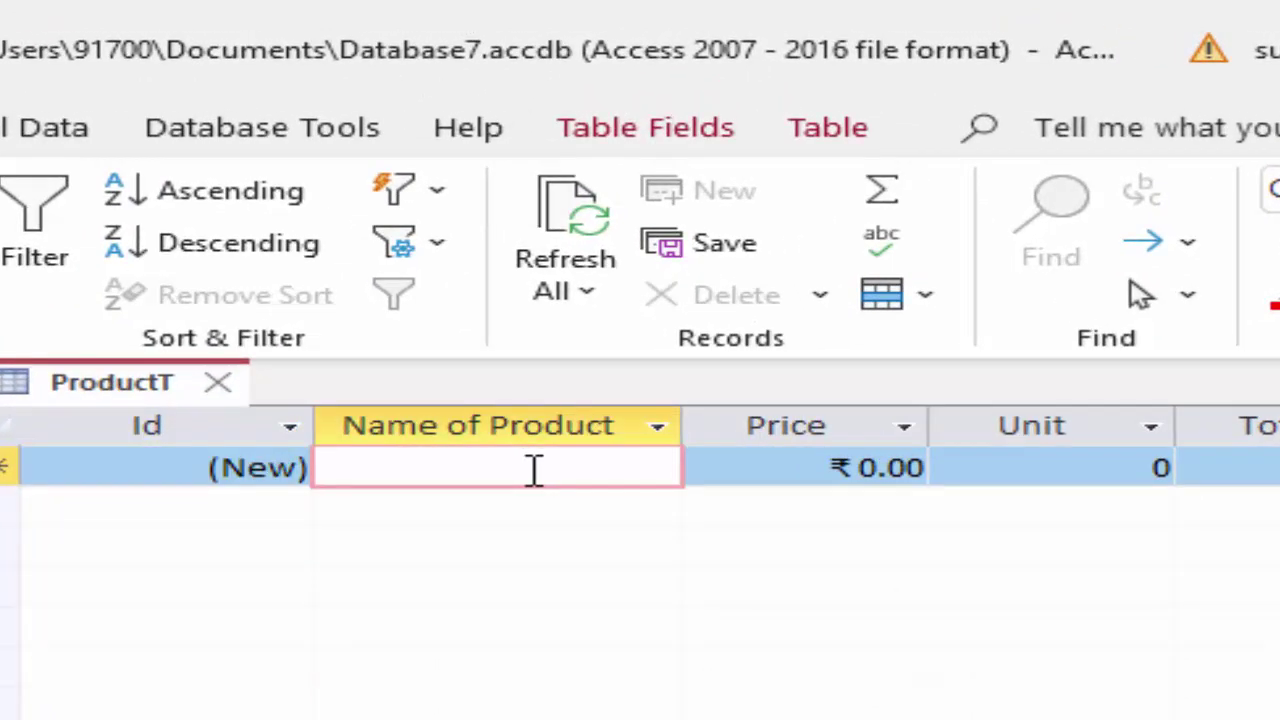
{"action": "type", "text": "Mi"}
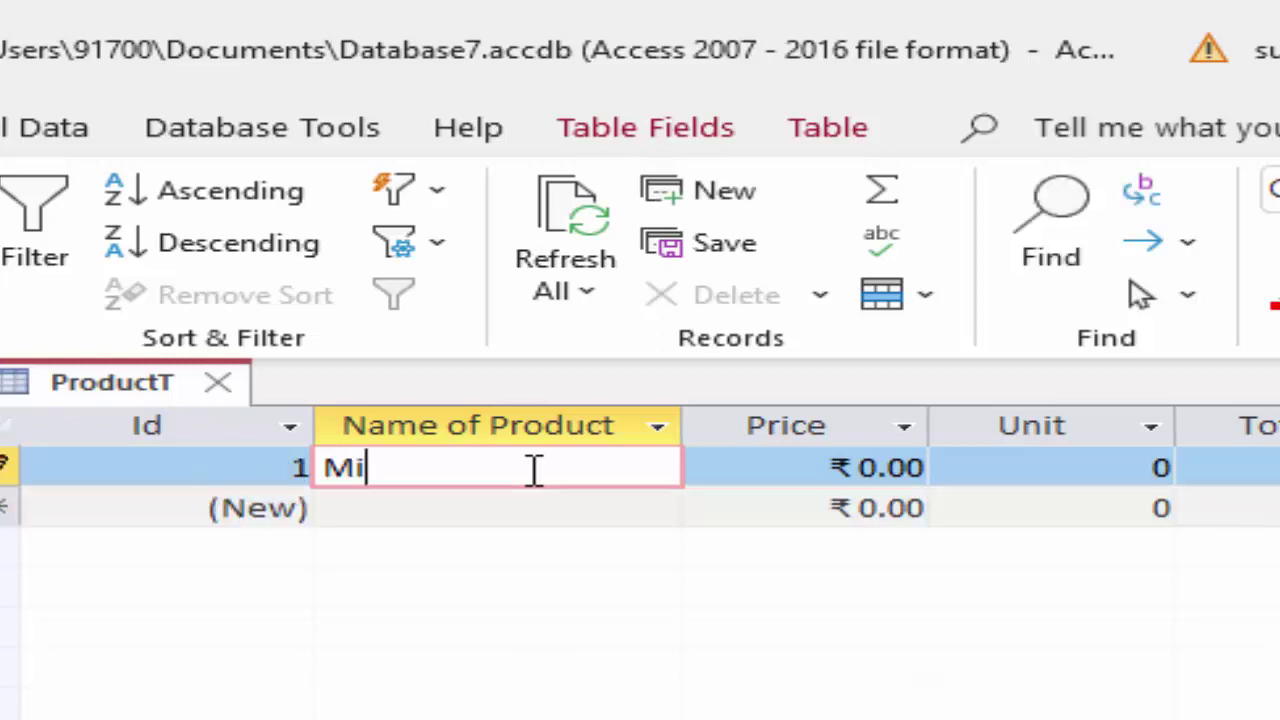
{"action": "type", "text": "croph"}
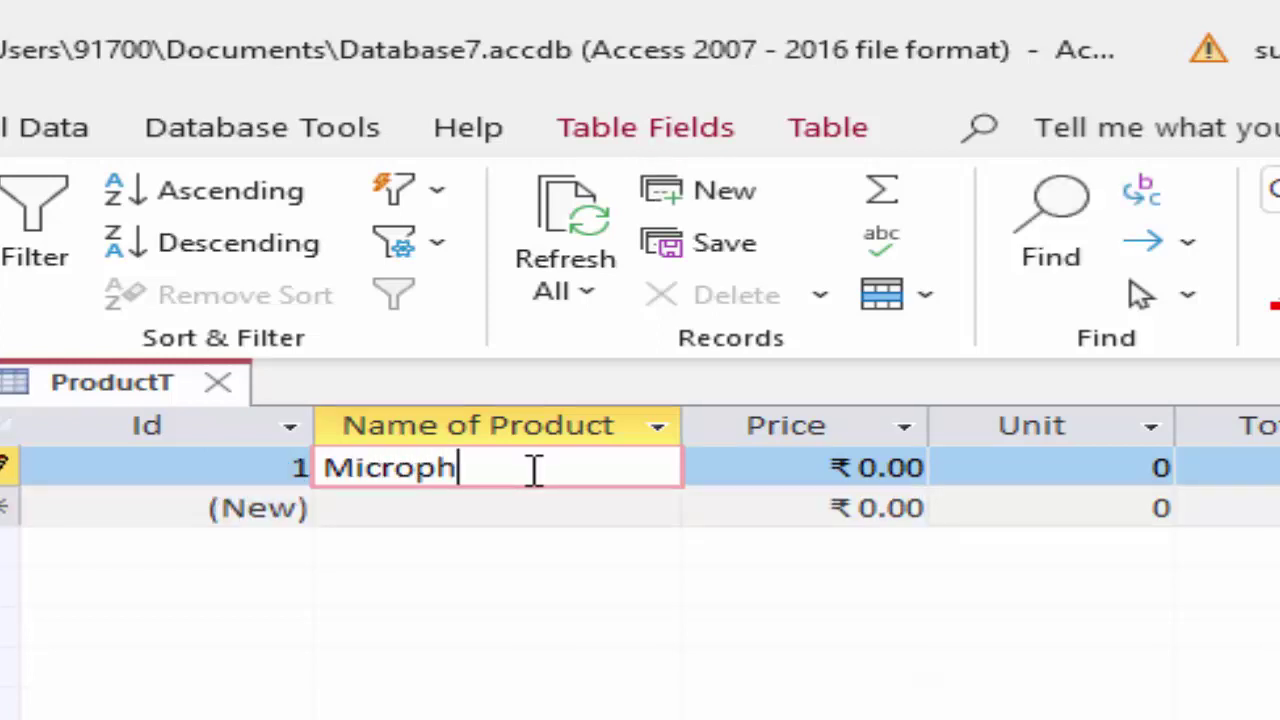
{"action": "type", "text": "one"}
{"action": "key", "text": "Tab"}
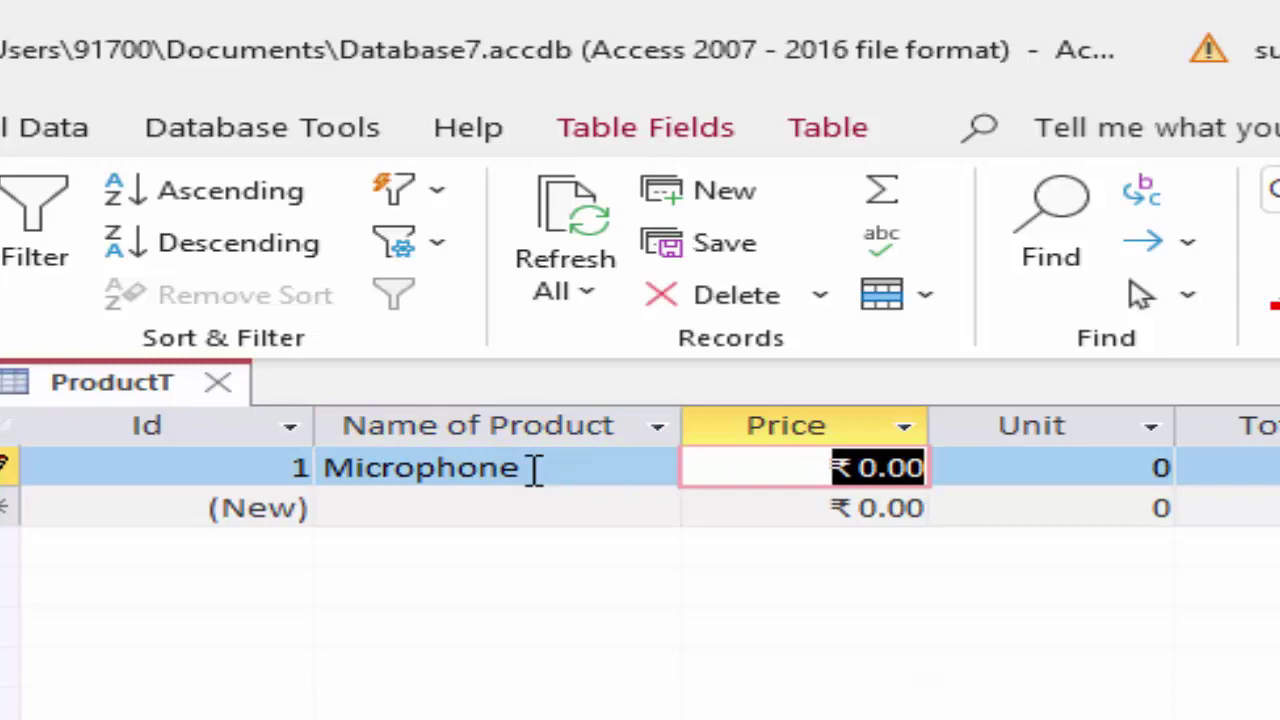
{"action": "type", "text": "170"}
{"action": "type", "text": "0"}
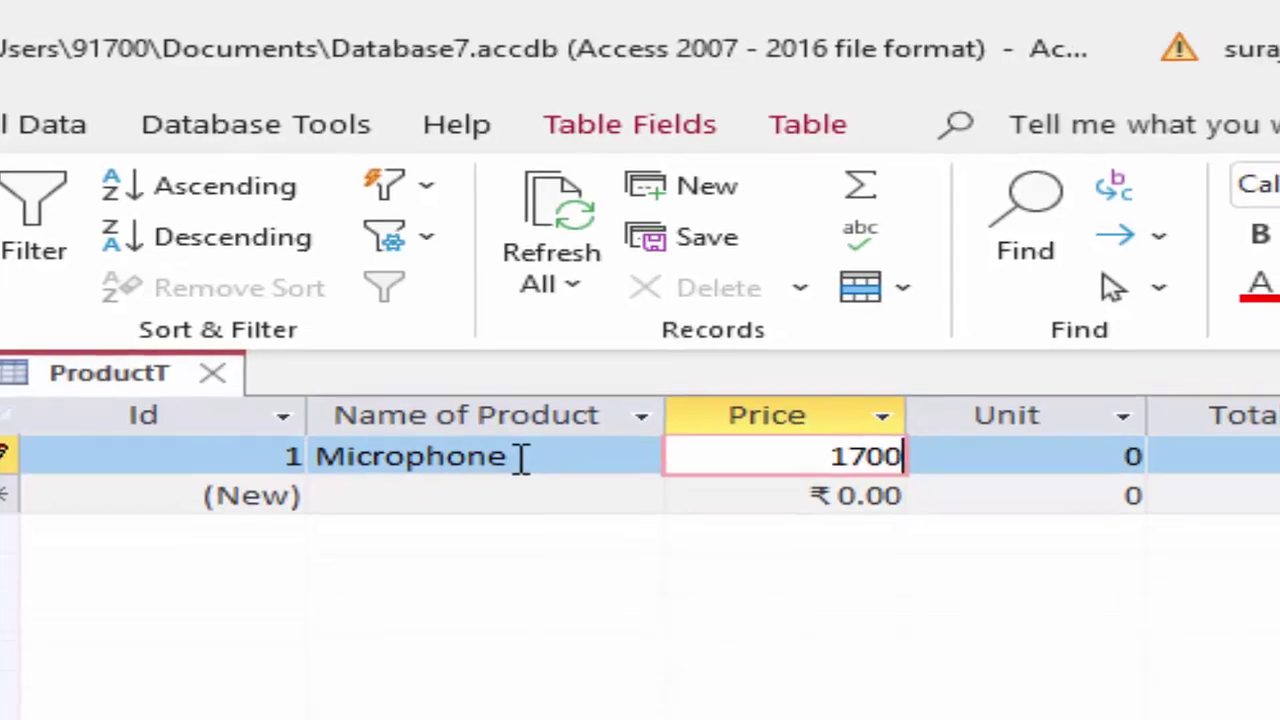
{"action": "key", "text": "Tab"}
{"action": "type", "text": "6"}
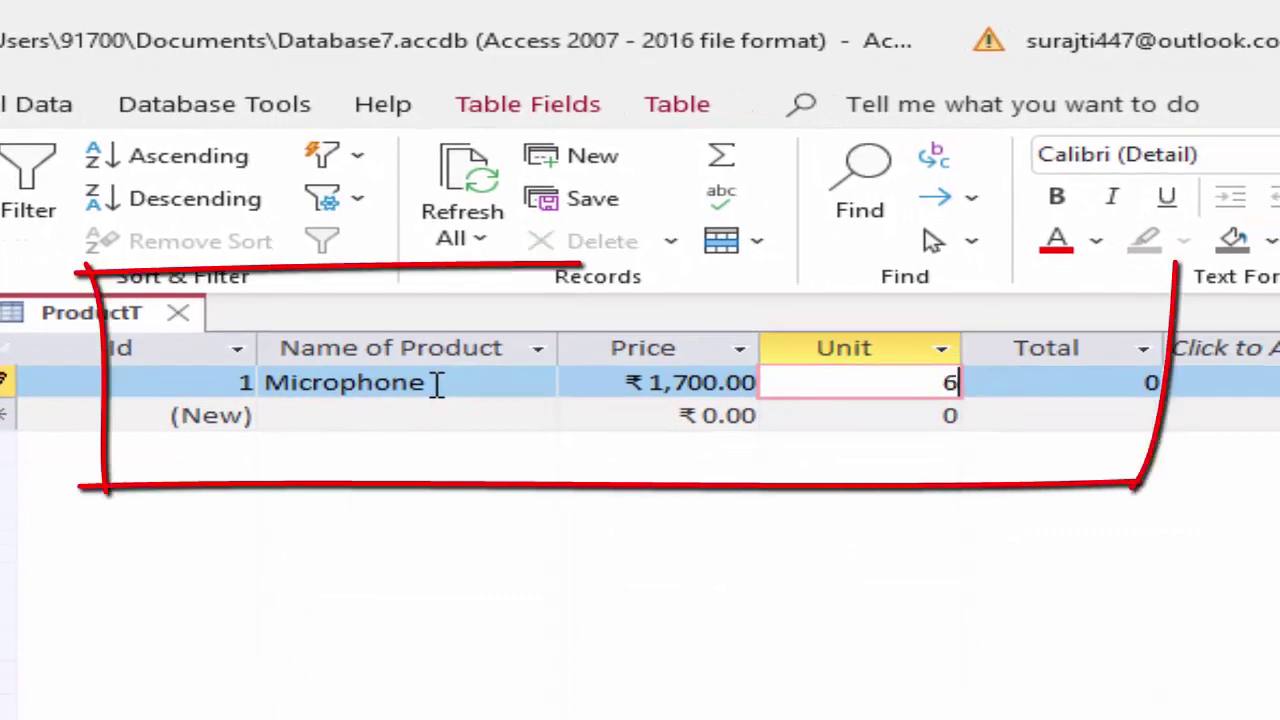
{"action": "key", "text": "Tab"}
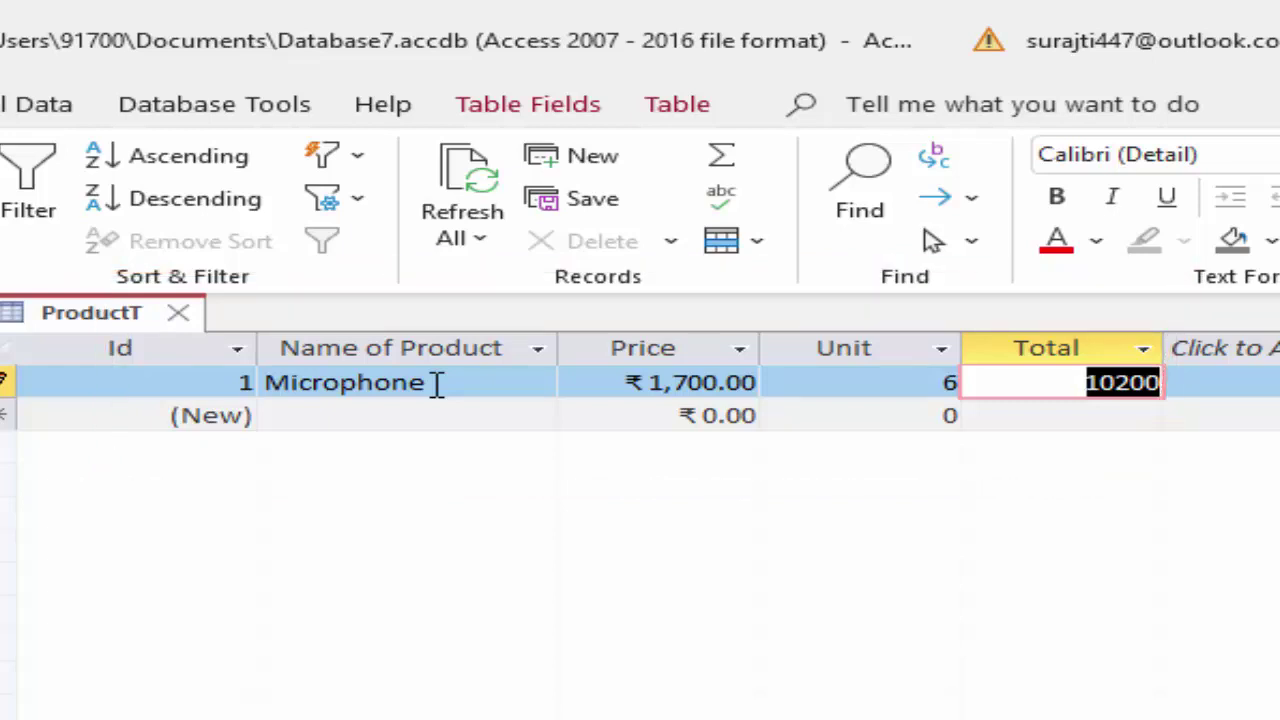
{"action": "key", "text": "Tab"}
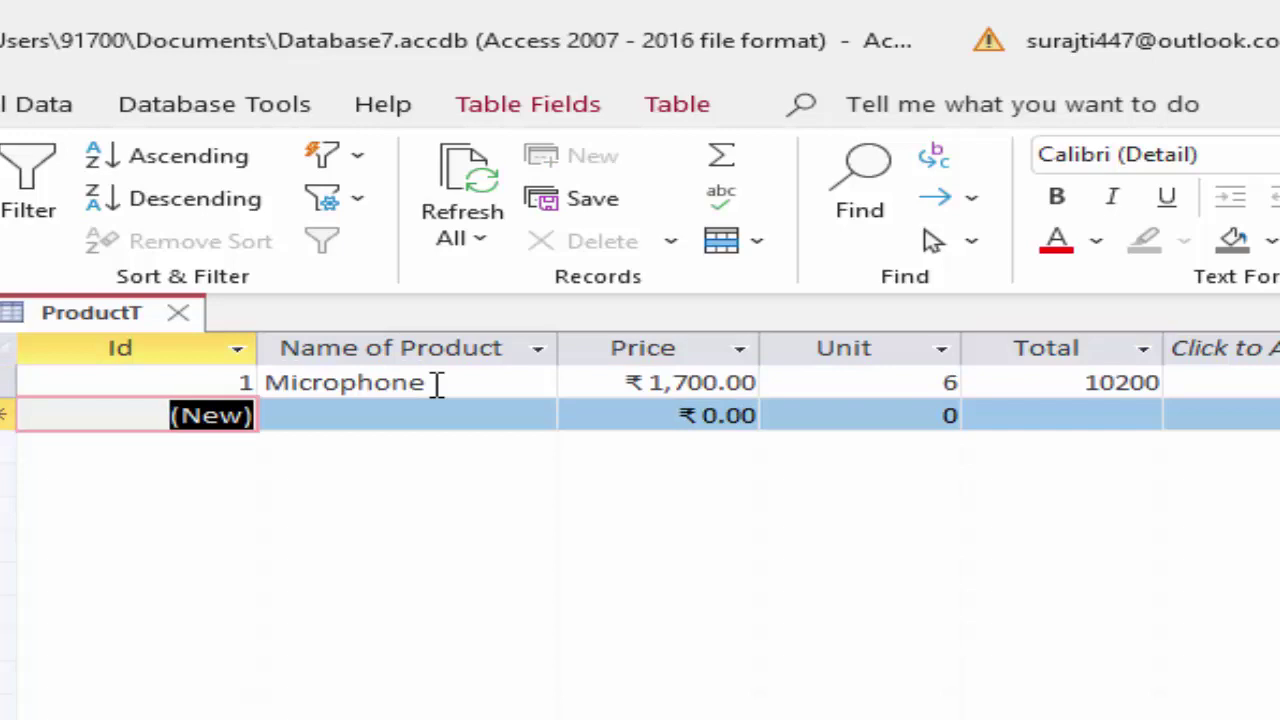
Enter the record Mobile Phone, price 14000, 5 units, giving a Total of 70000
{"action": "key", "text": "Tab"}
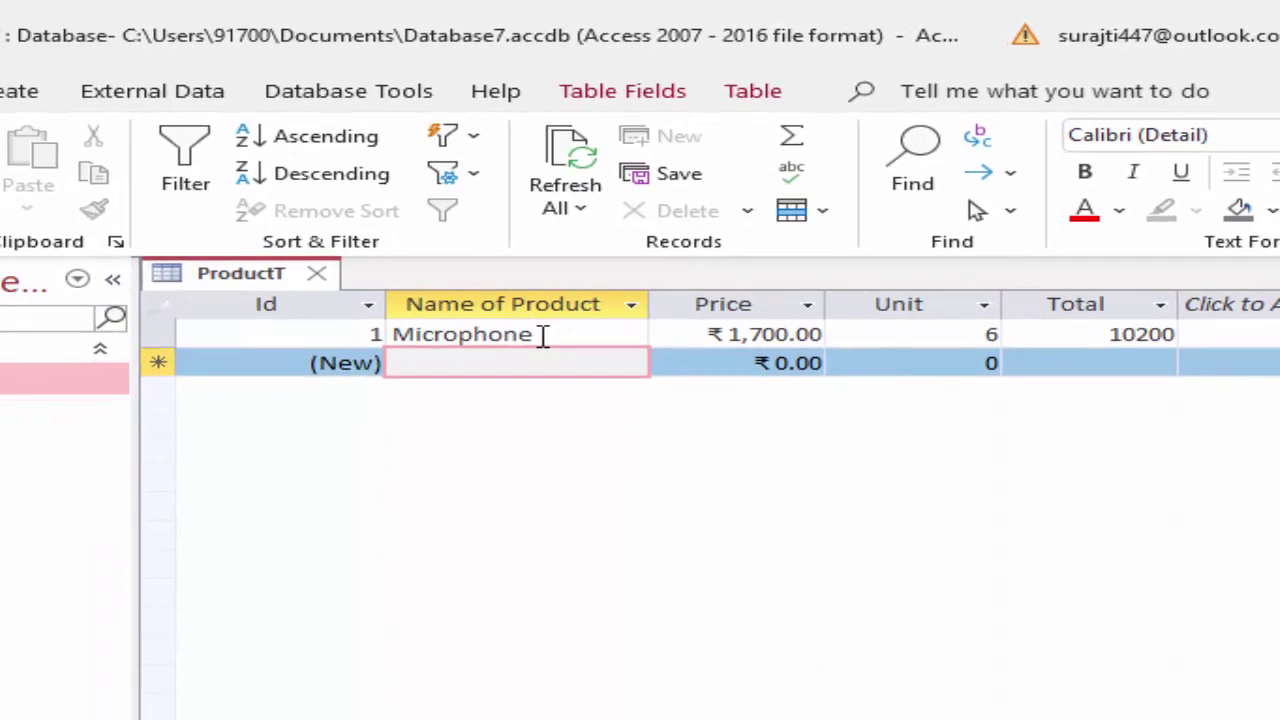
{"action": "type", "text": "Mobile P"}
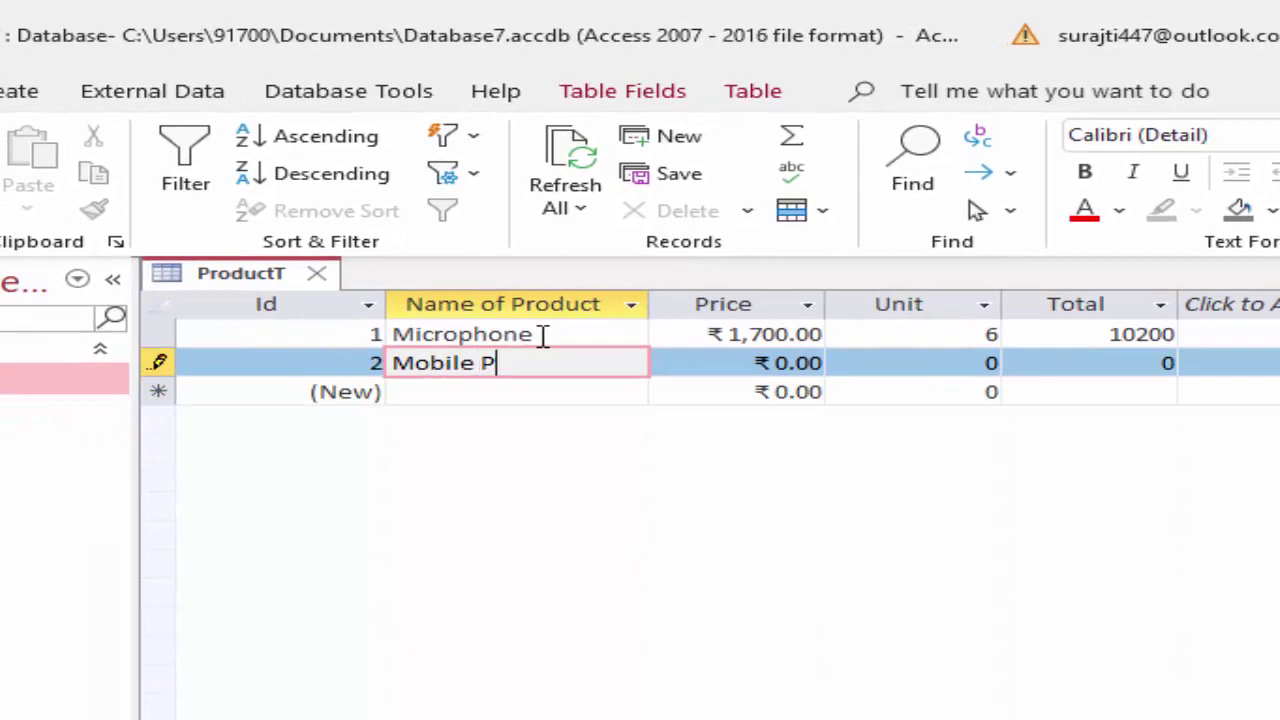
{"action": "type", "text": "hone"}
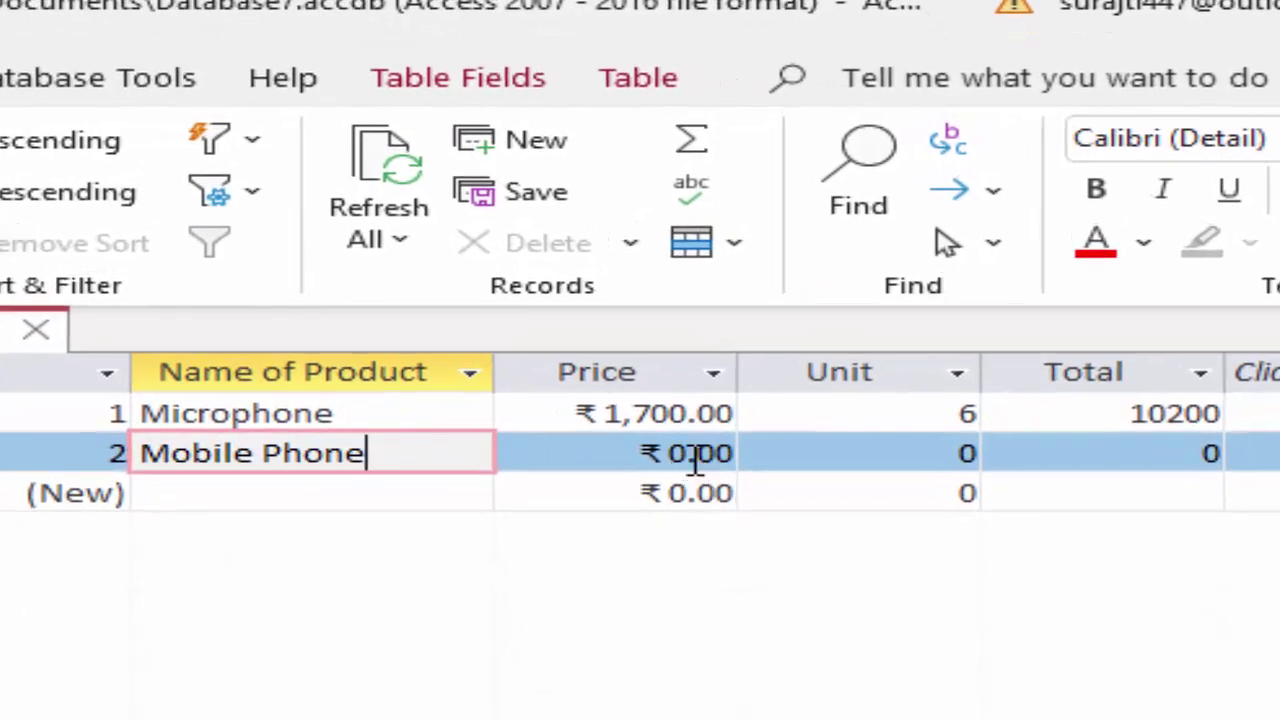
{"action": "left_click", "coordinate": [672, 455]}
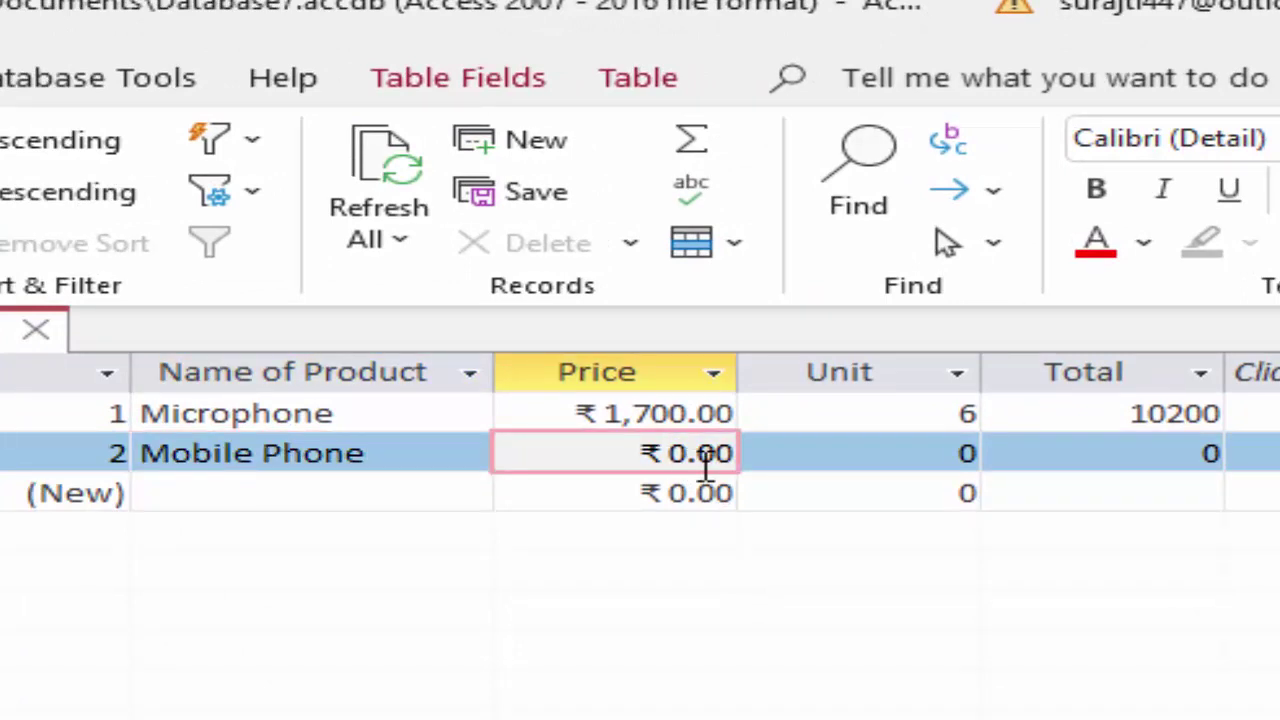
{"action": "type", "text": "1400"}
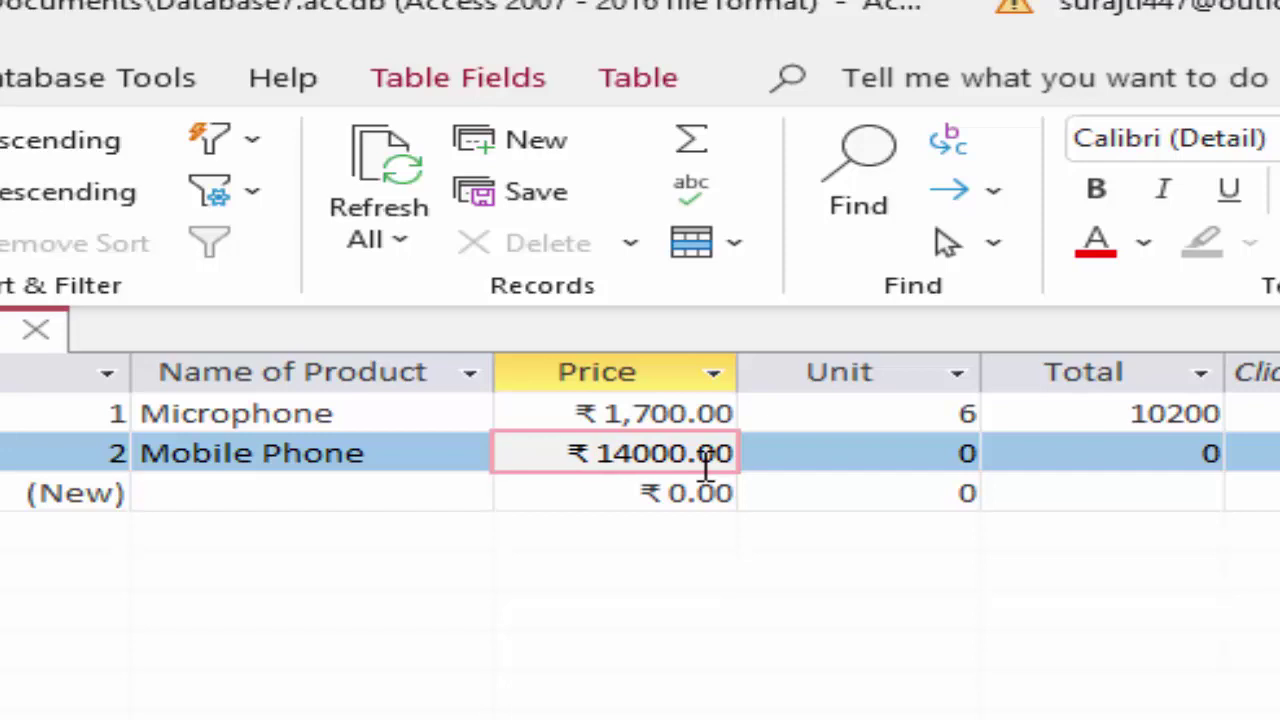
{"action": "left_click", "coordinate": [887, 453]}
{"action": "key", "text": "F2"}
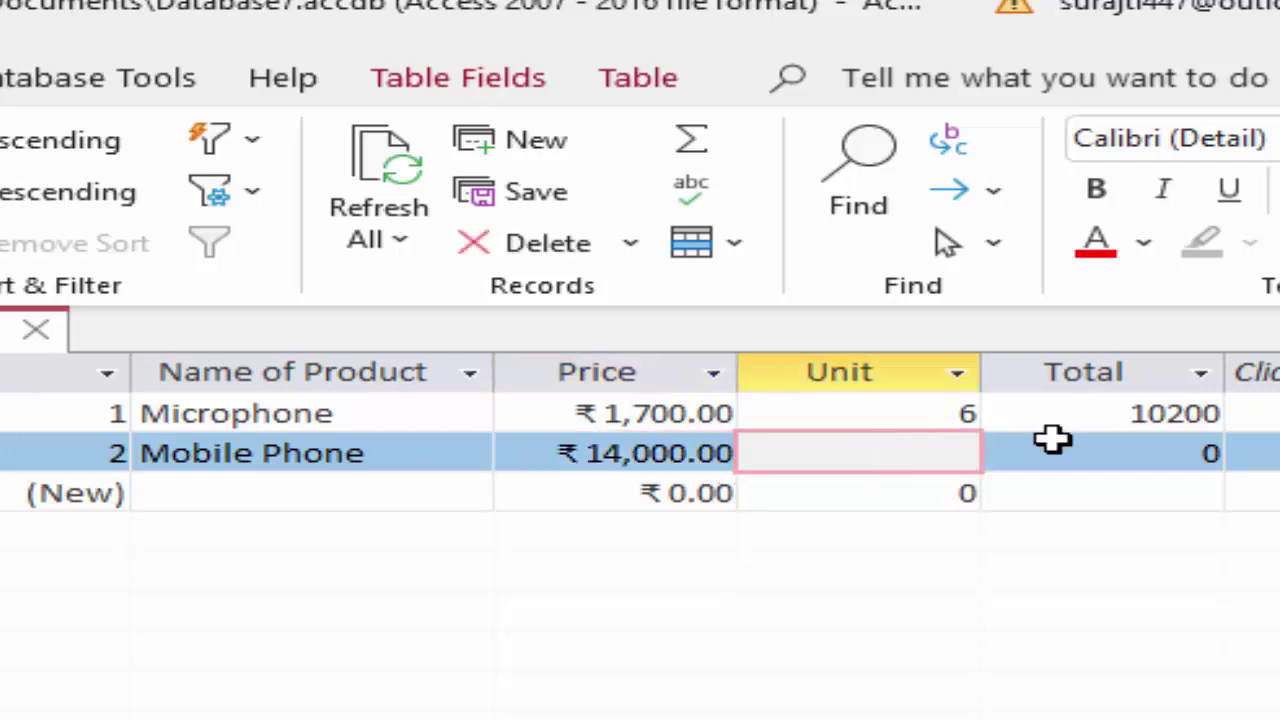
{"action": "type", "text": "5"}
{"action": "key", "text": "Tab"}
{"action": "key", "text": "Tab"}
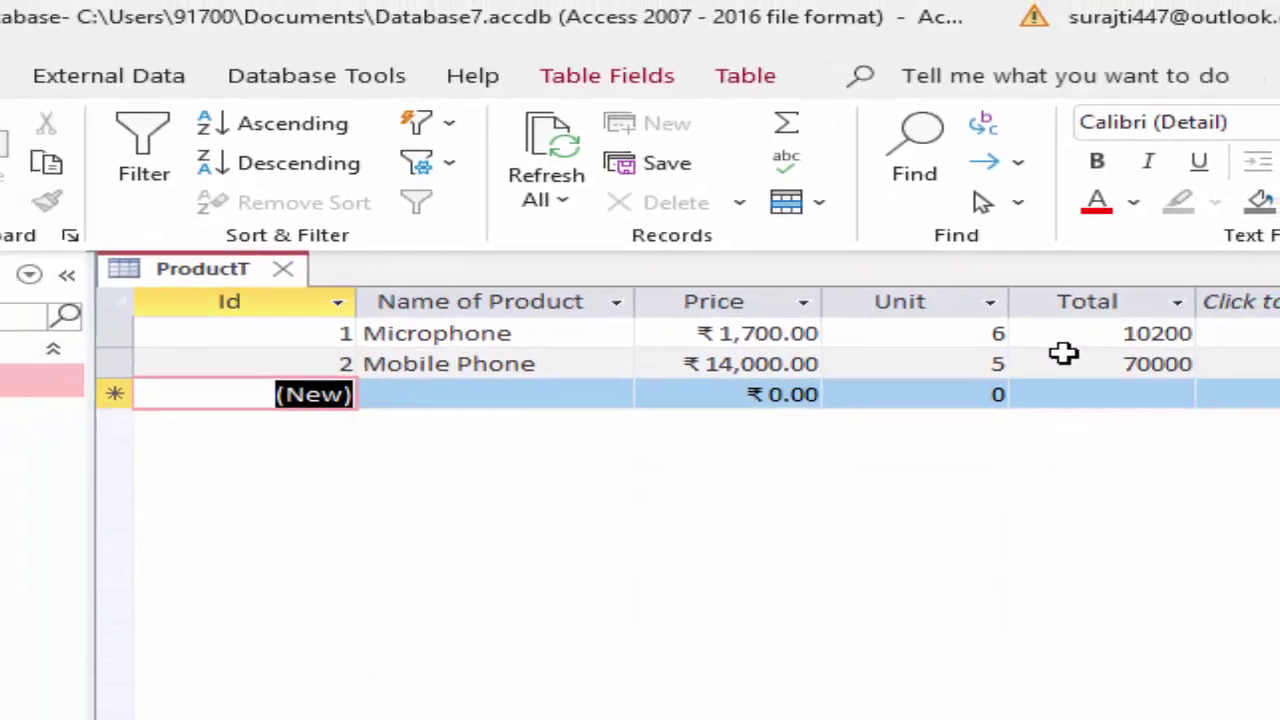
Glance at the Id filter menu, then launch the Form Wizard from the Create tab
{"action": "left_click", "coordinate": [543, 262]}
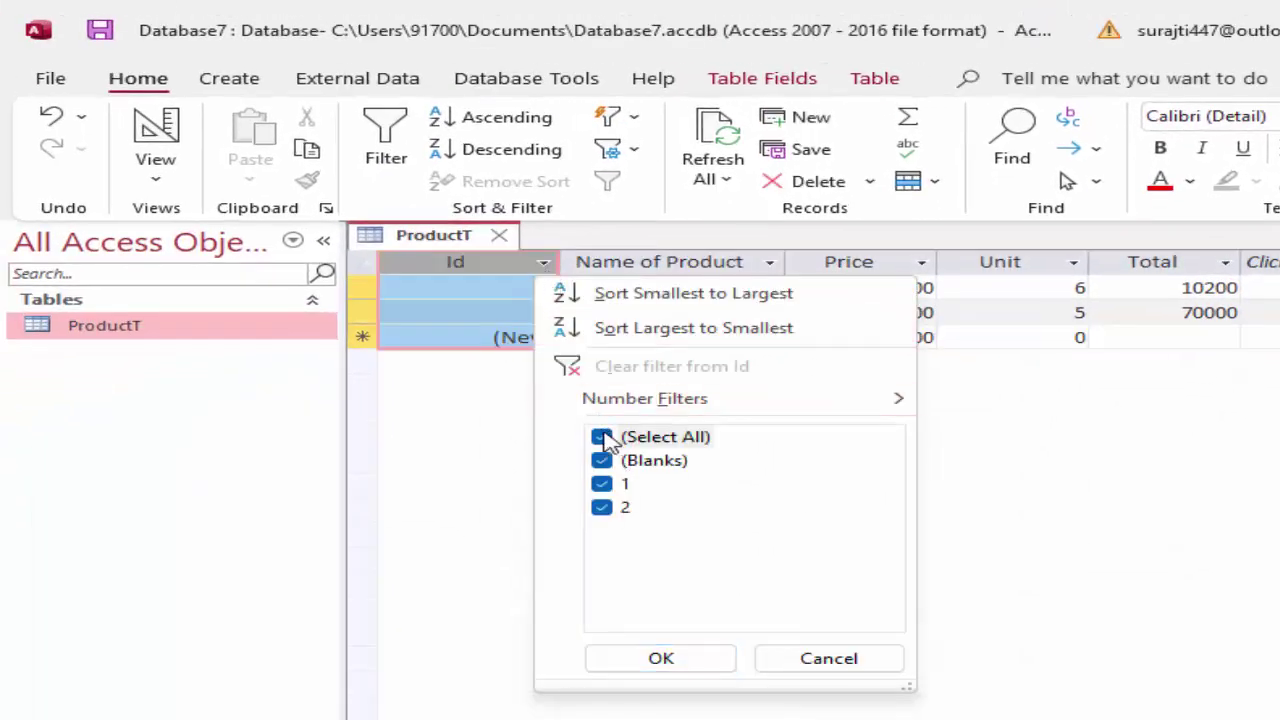
{"action": "left_click", "coordinate": [1006, 477]}
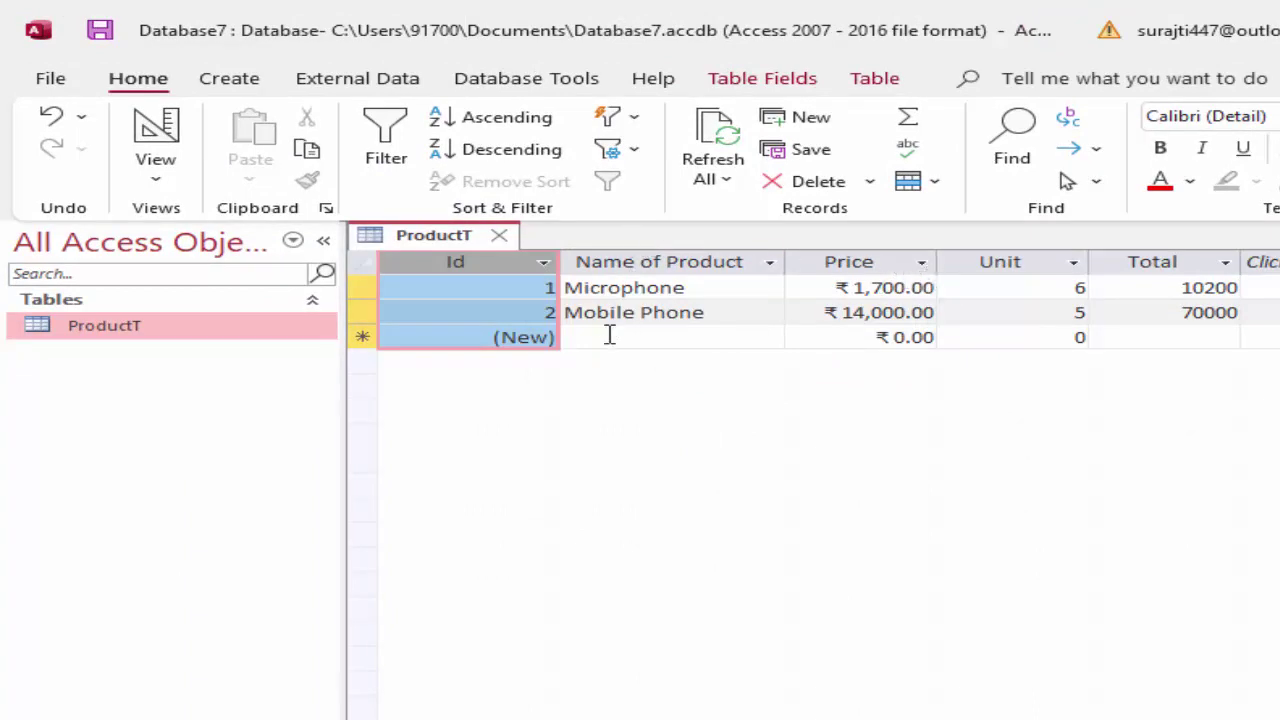
{"action": "left_click", "coordinate": [236, 80]}
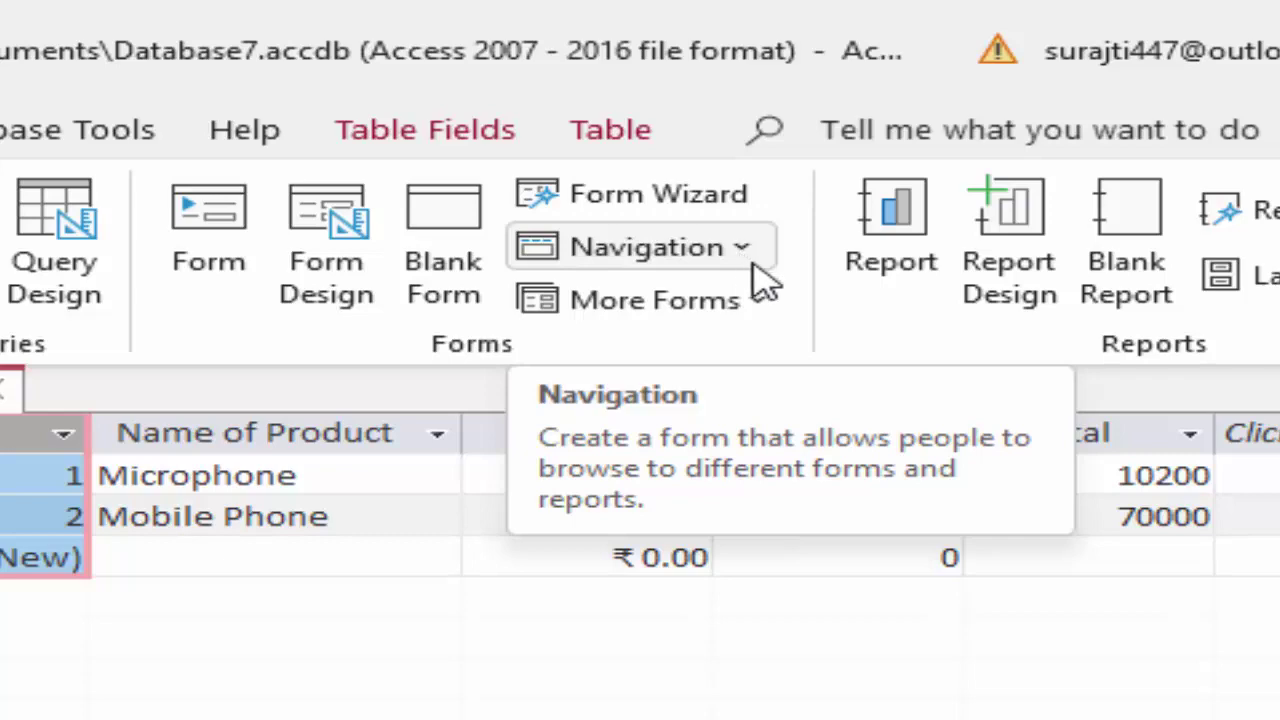
{"action": "left_click", "coordinate": [675, 205]}
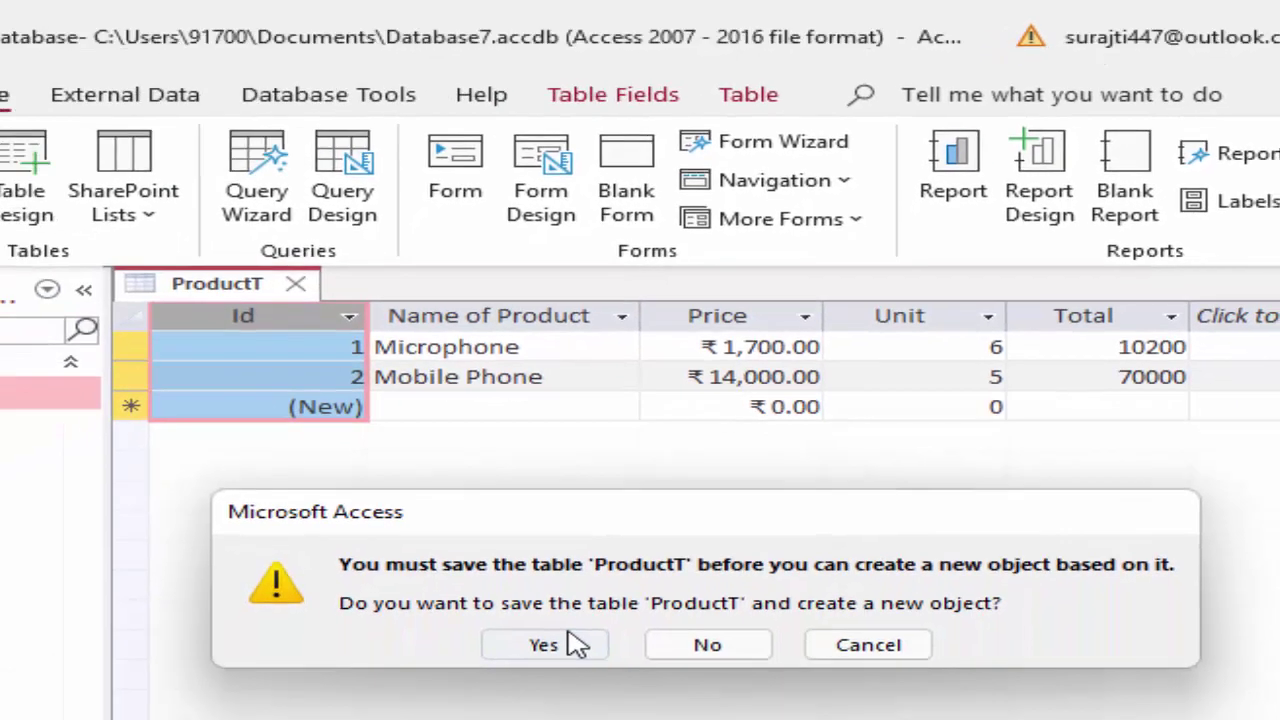
Save the table and select Name of Product, Price, Unit and Total for the form
{"action": "left_click", "coordinate": [568, 641]}
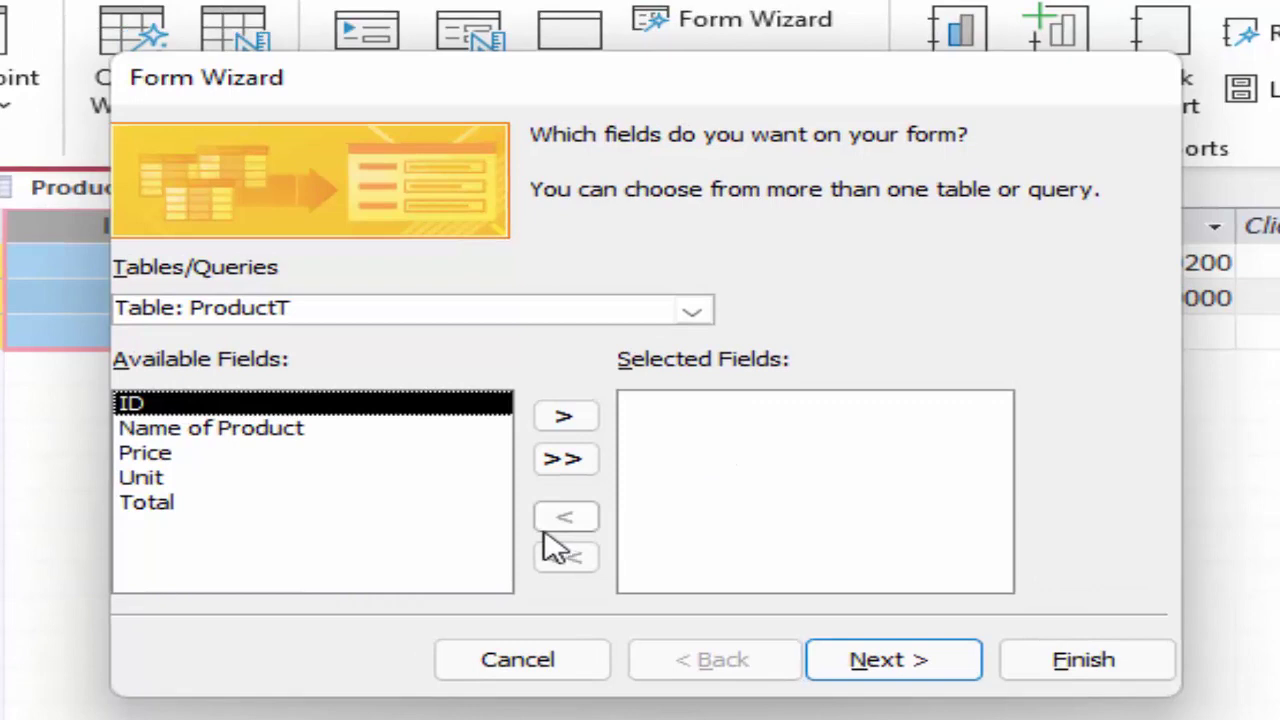
{"action": "left_click", "coordinate": [243, 430]}
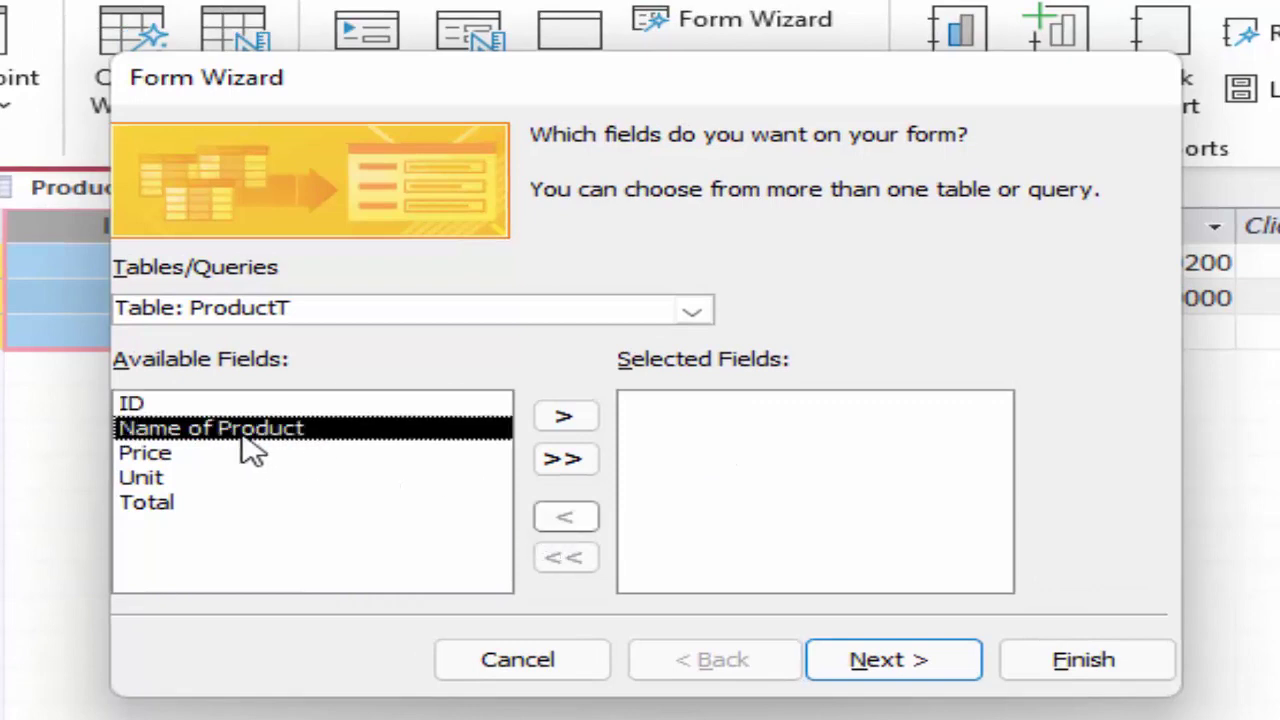
{"action": "left_click", "coordinate": [566, 418]}
{"action": "left_click", "coordinate": [595, 420]}
{"action": "left_click", "coordinate": [595, 420]}
{"action": "left_click", "coordinate": [595, 420]}
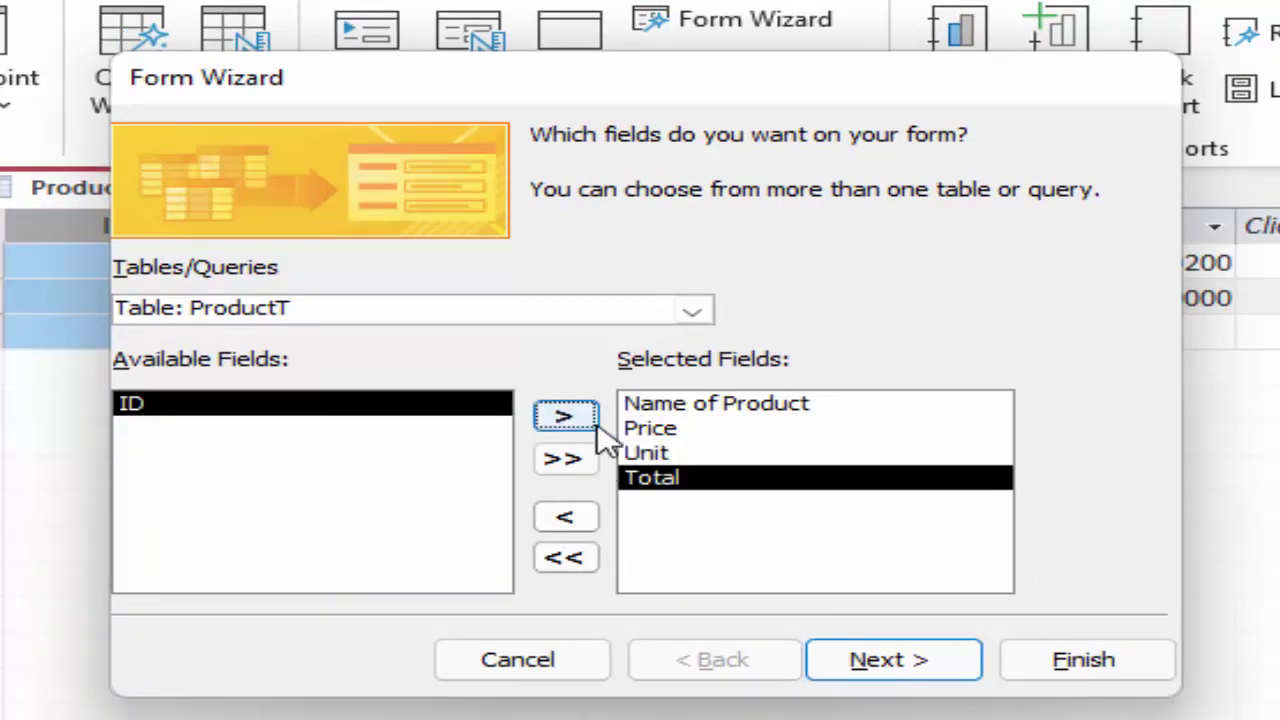
Keep the Columnar layout and finish, opening the ProductT form in Design view
{"action": "left_click", "coordinate": [897, 680]}
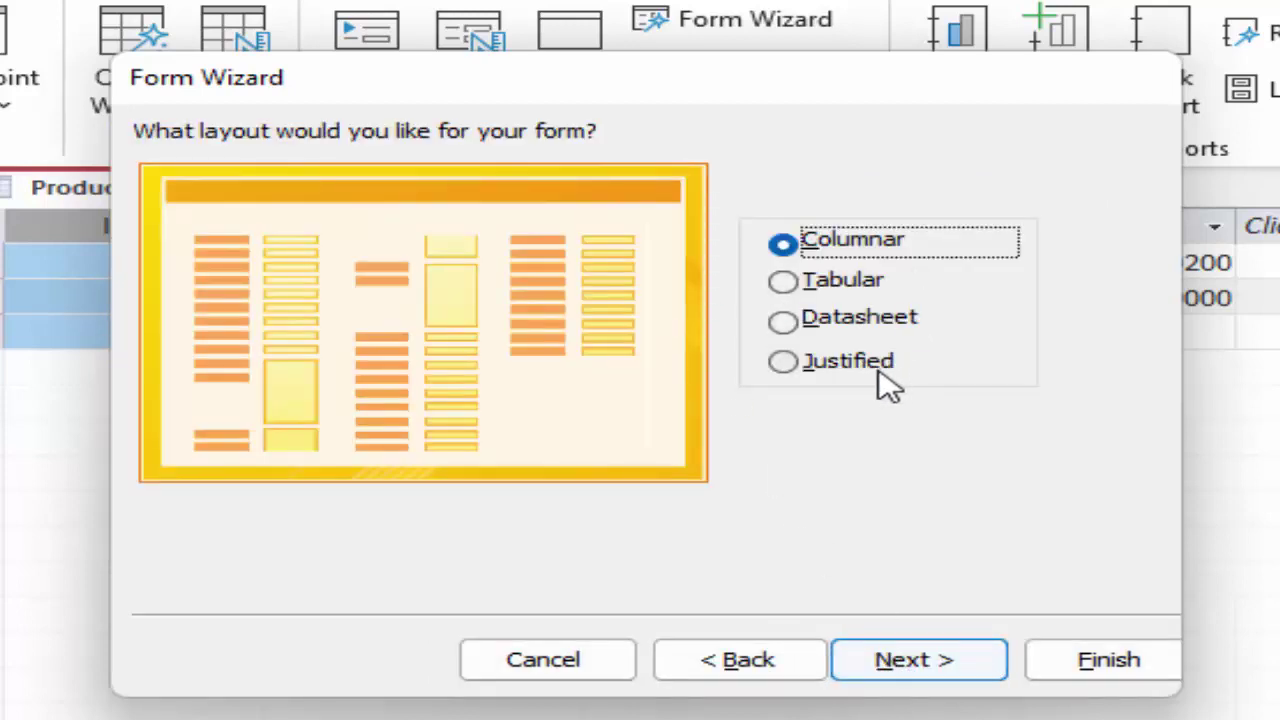
{"action": "left_click", "coordinate": [906, 658]}
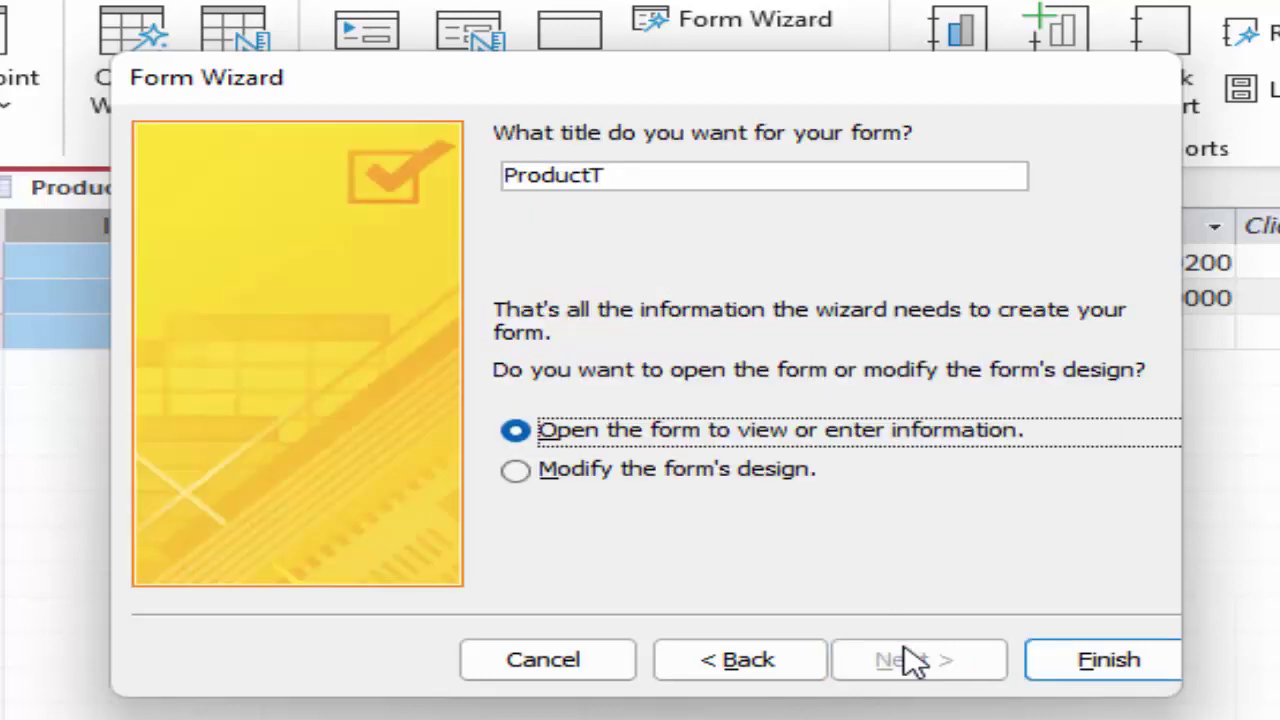
{"action": "left_click", "coordinate": [610, 472]}
{"action": "left_click", "coordinate": [1120, 670]}
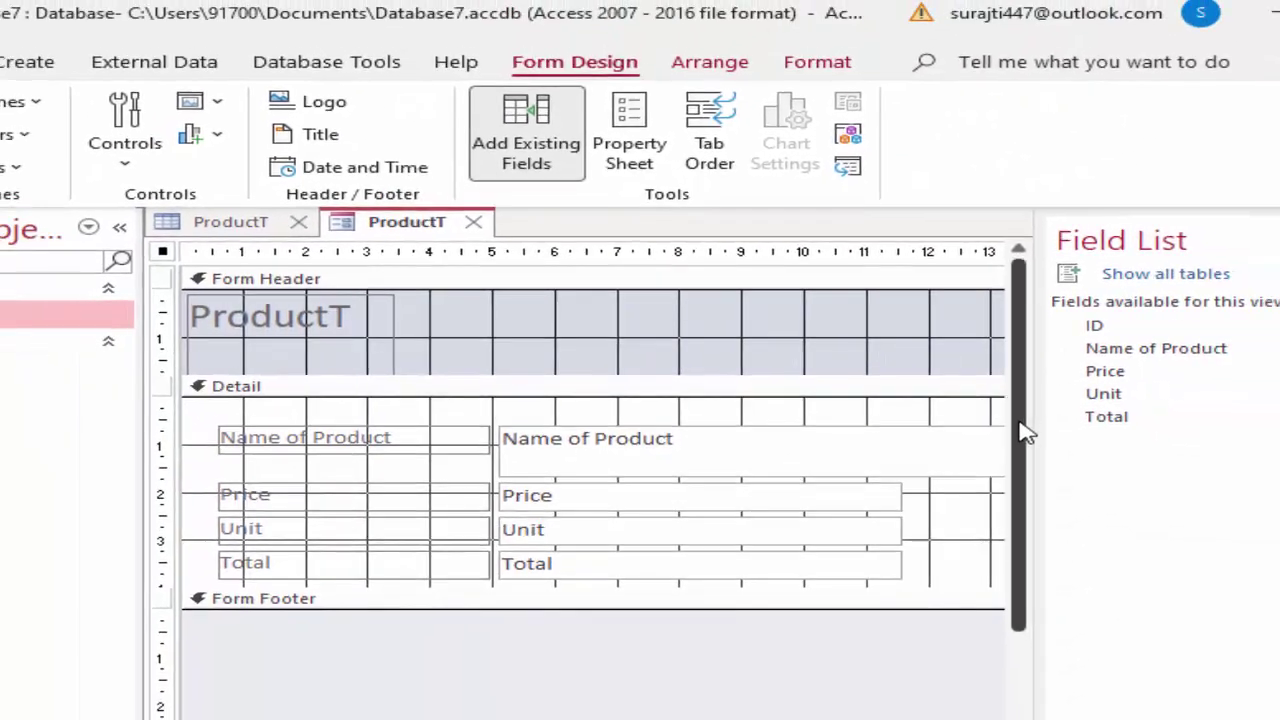
Narrow the Name of Product text box and pull the form's right edge inward
{"action": "left_click_drag", "start_coordinate": [1025, 428], "coordinate": [1066, 466]}
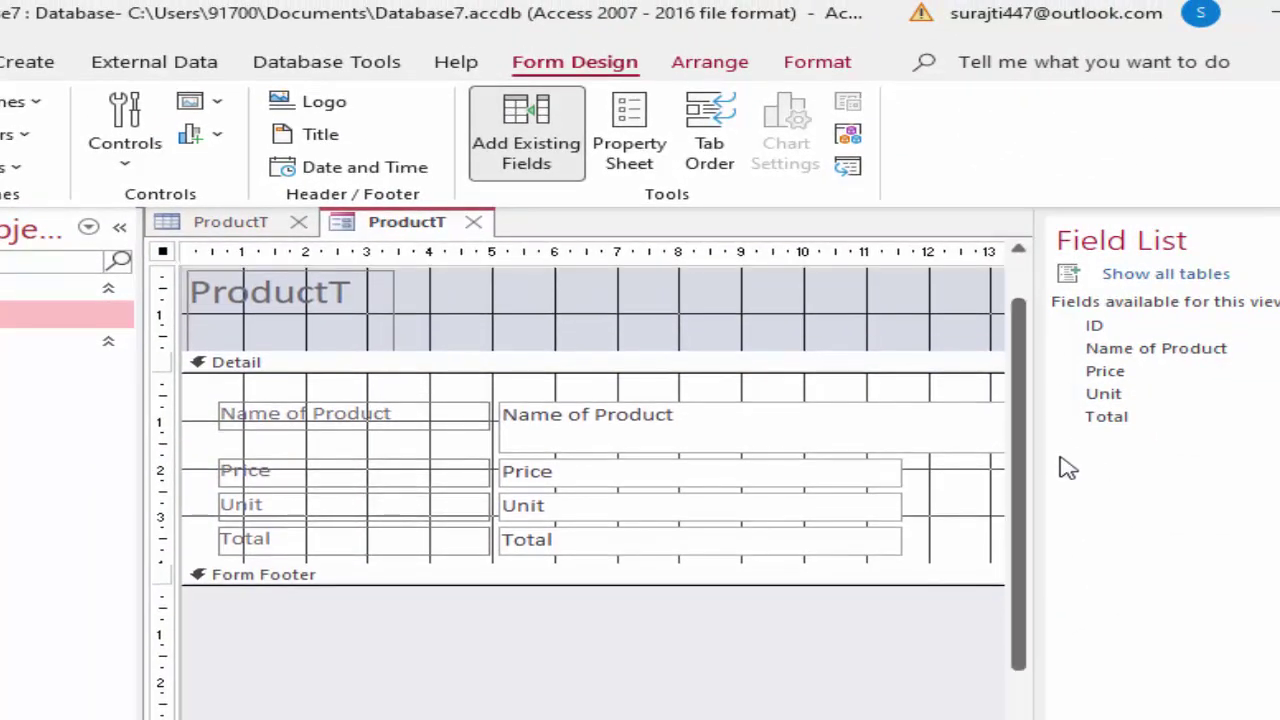
{"action": "left_click", "coordinate": [920, 450]}
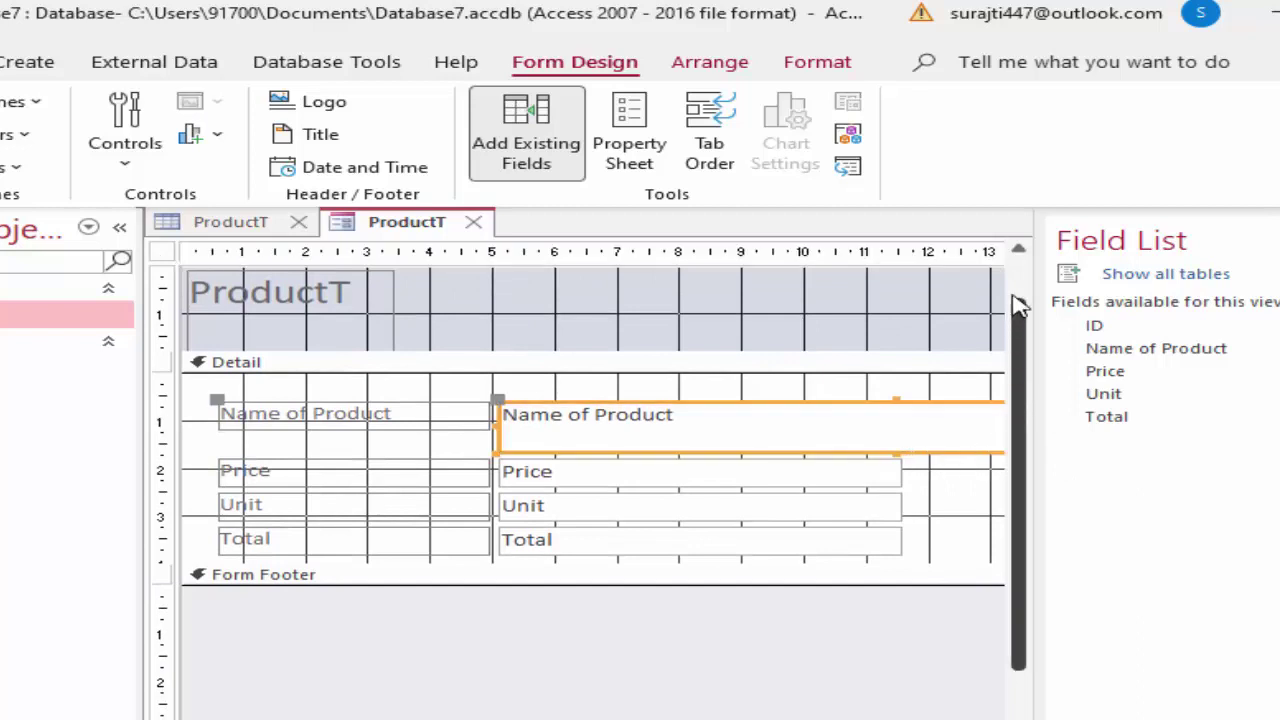
{"action": "left_click_drag", "start_coordinate": [1032, 307], "coordinate": [1279, 380]}
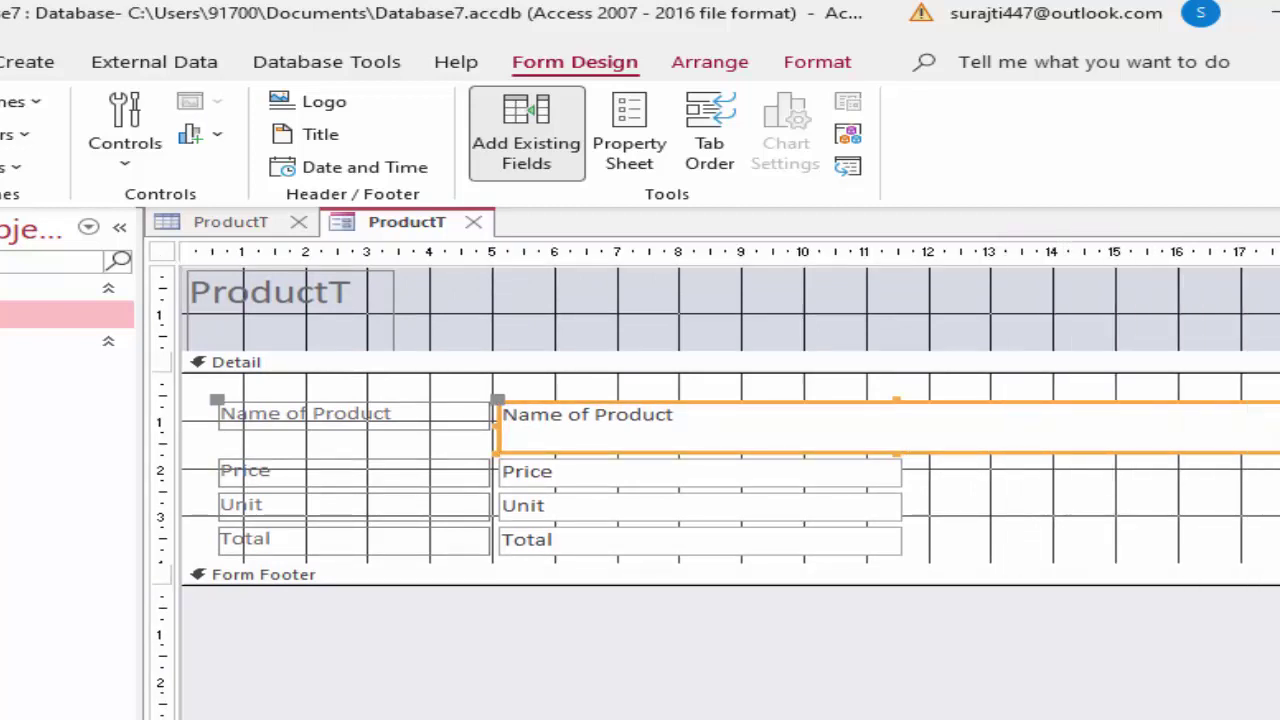
{"action": "mouse_move", "coordinate": [1275, 450]}
{"action": "left_mouse_down"}
{"action": "mouse_move", "coordinate": [900, 447]}
{"action": "mouse_move", "coordinate": [894, 436]}
{"action": "left_mouse_up"}
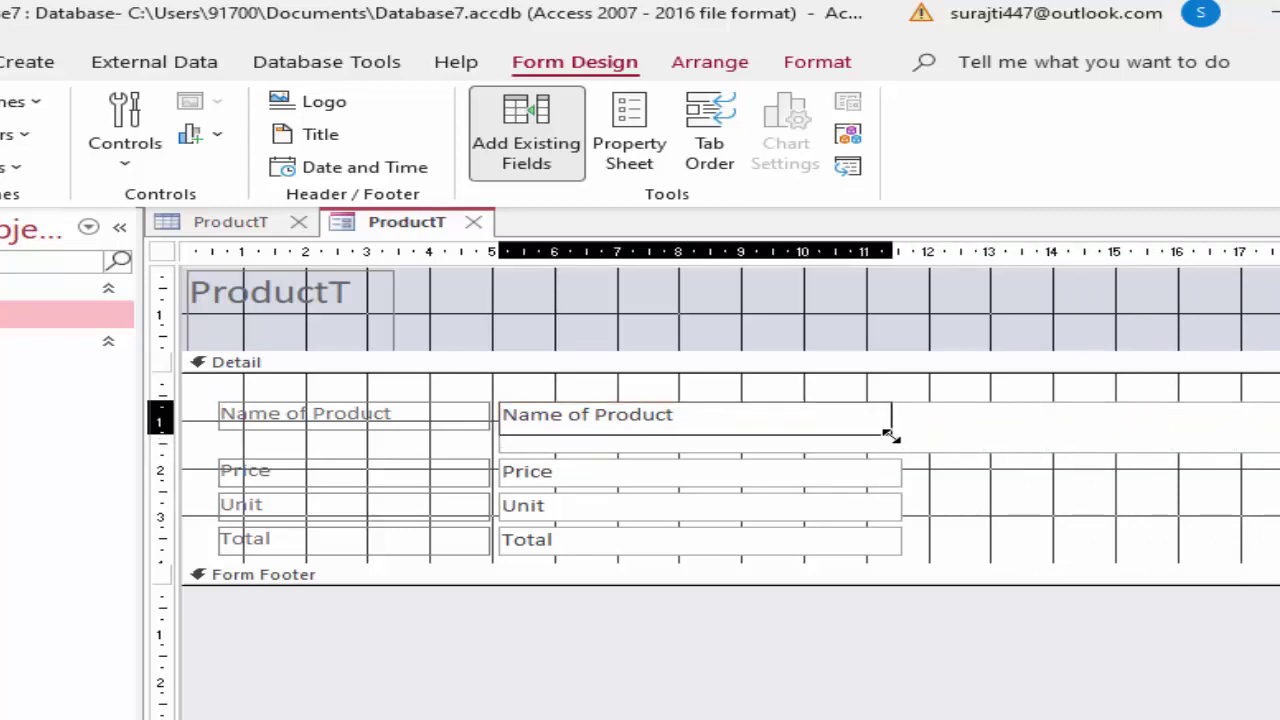
{"action": "left_click_drag", "start_coordinate": [1270, 437], "coordinate": [1043, 457]}
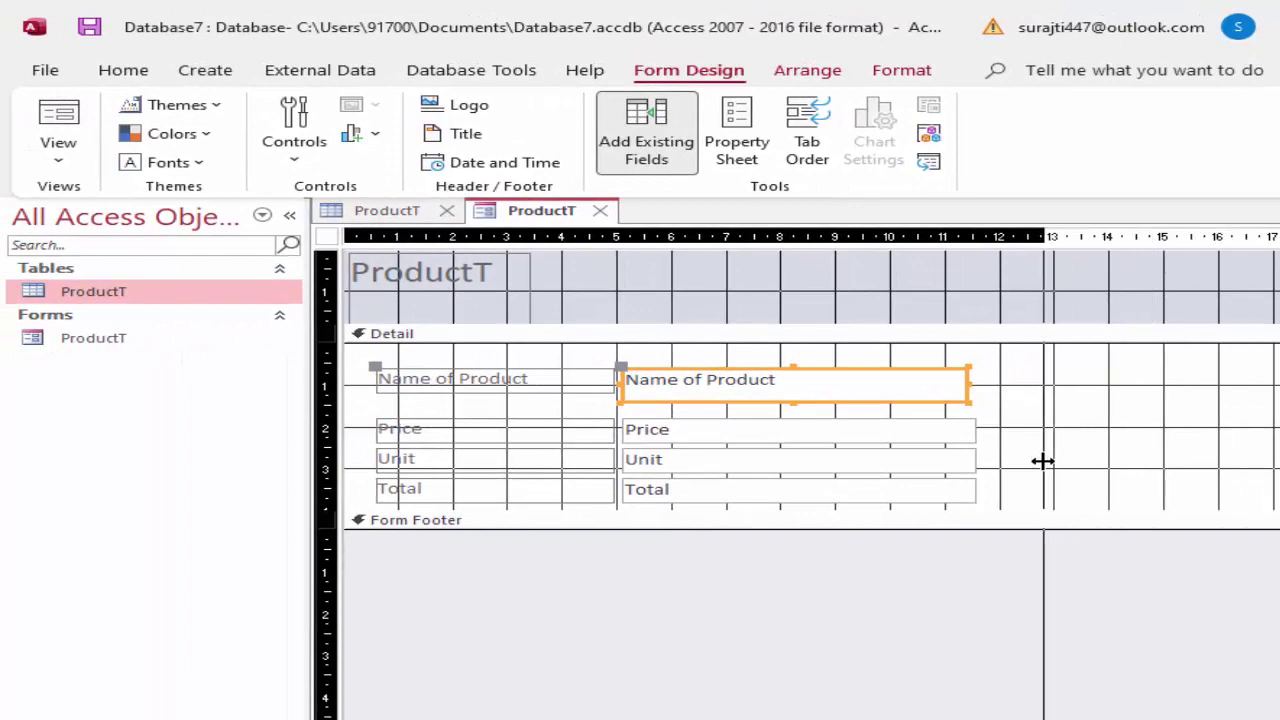
Replace the ProductT header label with a new title reading 'Product Detail'
{"action": "left_click", "coordinate": [530, 286]}
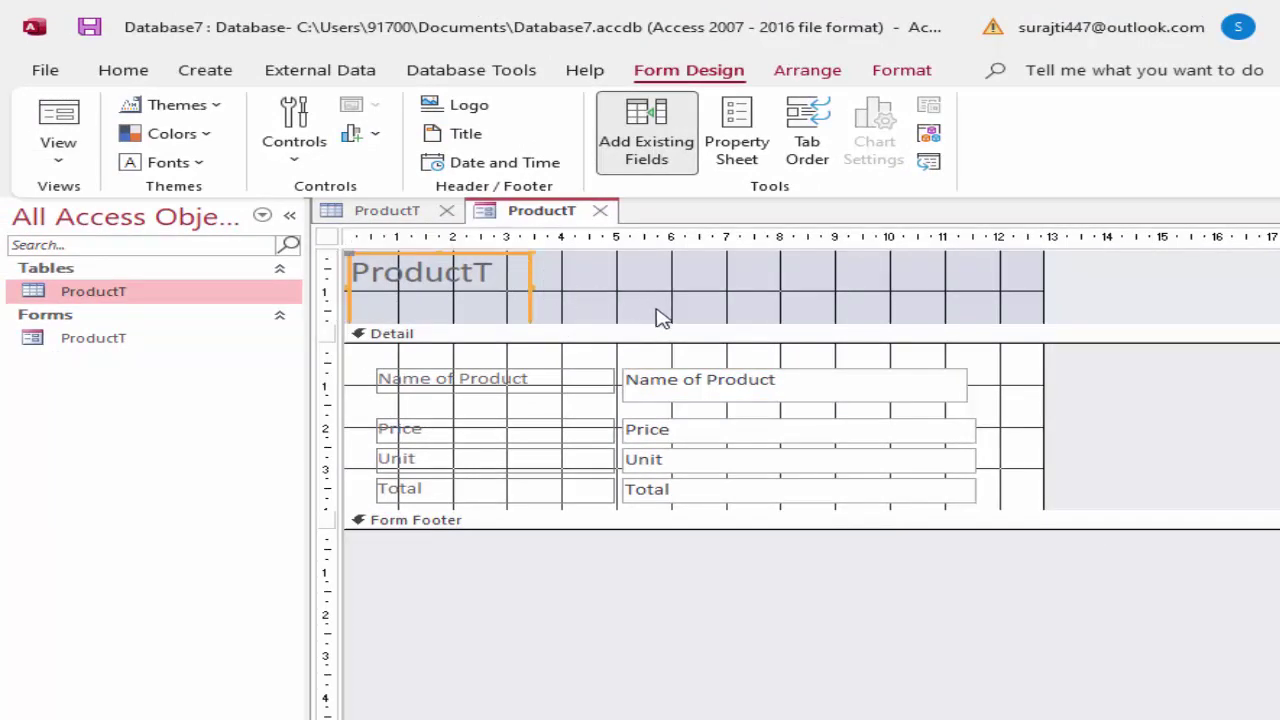
{"action": "key", "text": "Delete"}
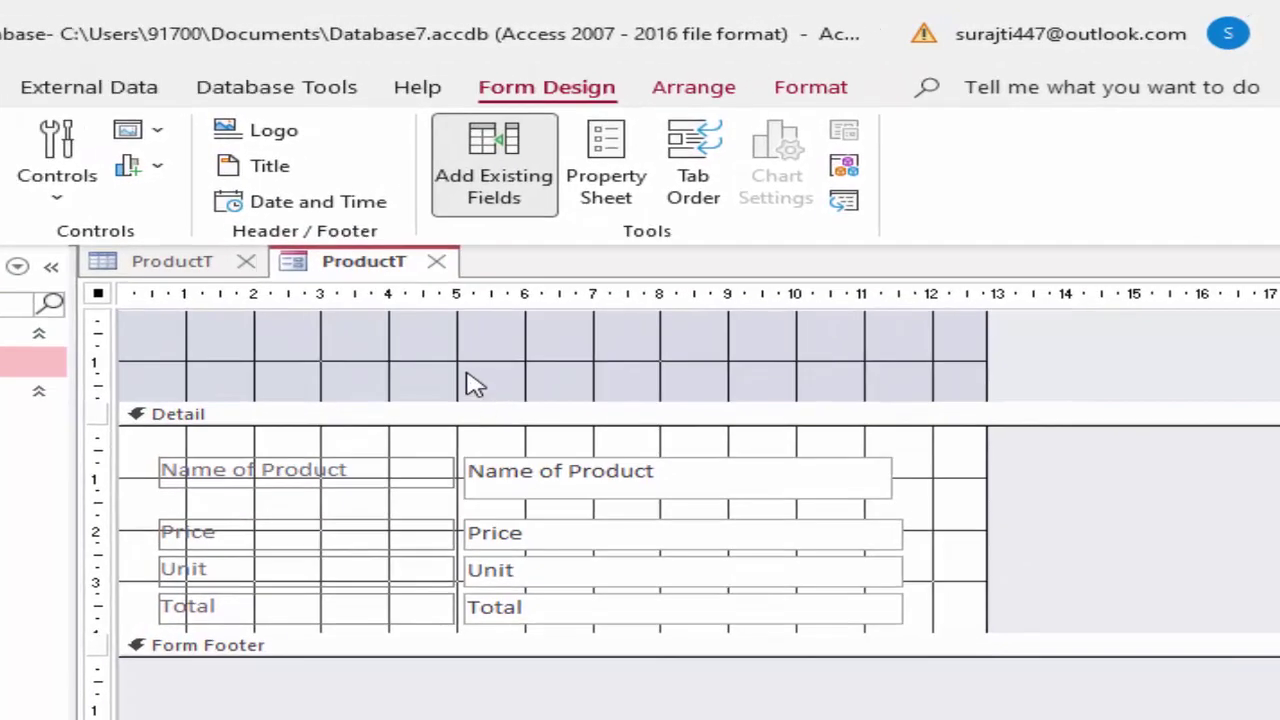
{"action": "left_click", "coordinate": [272, 168]}
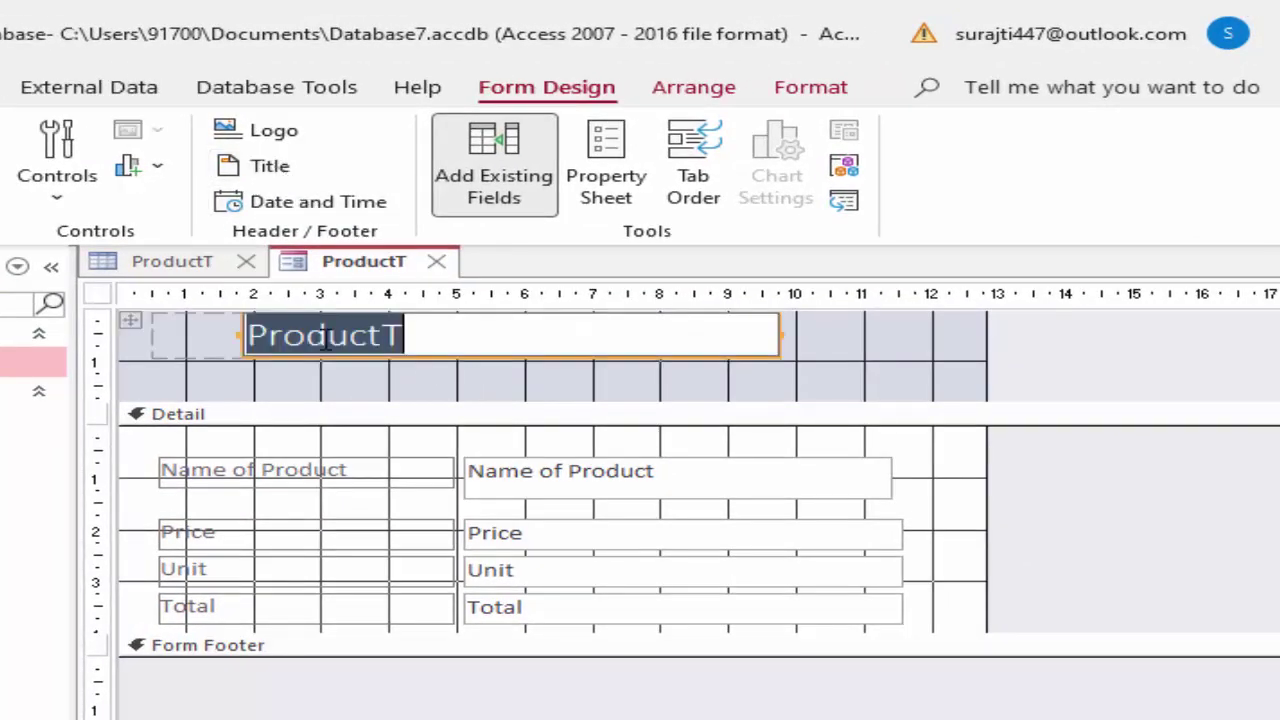
{"action": "key", "text": "Delete"}
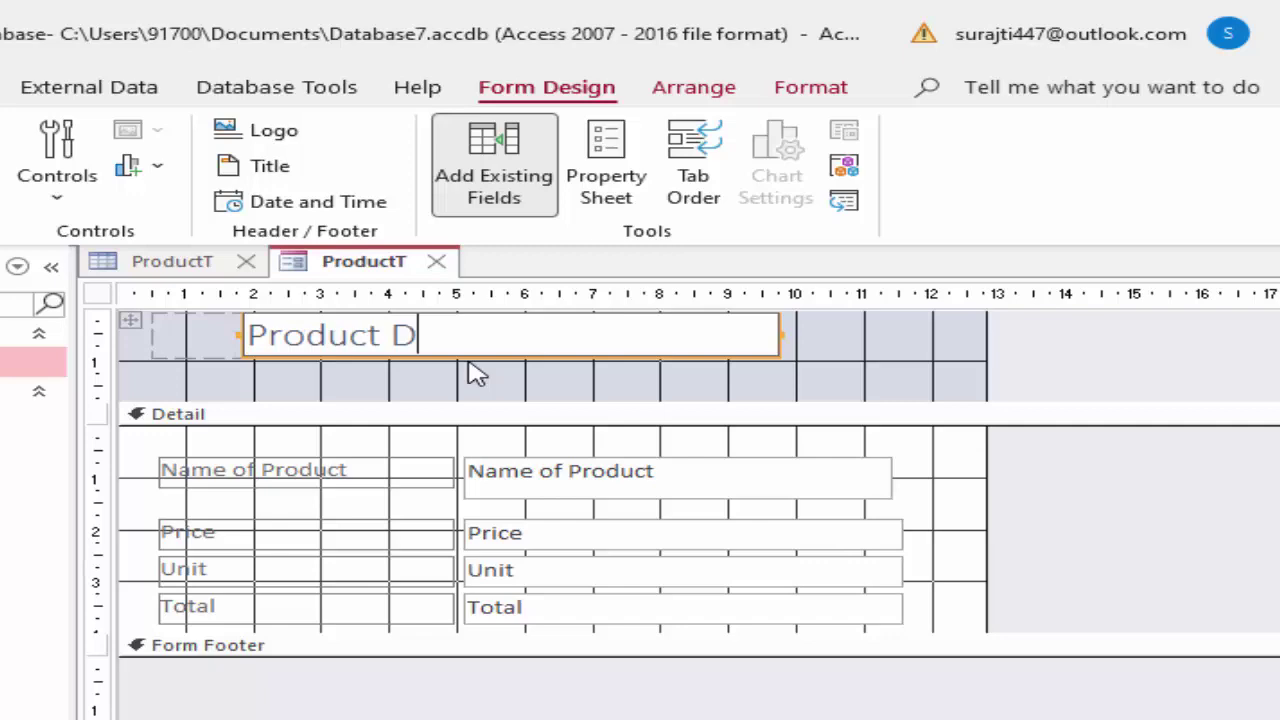
{"action": "type", "text": "etail"}
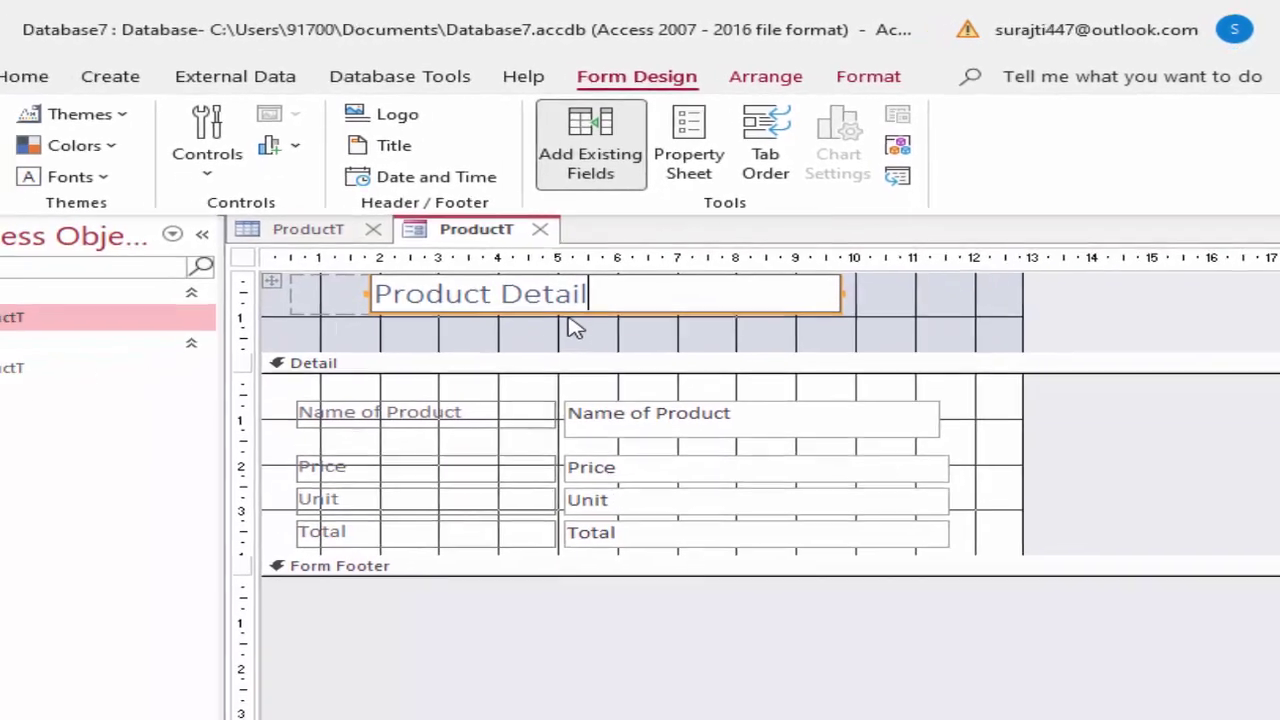
{"action": "key", "text": "Return"}
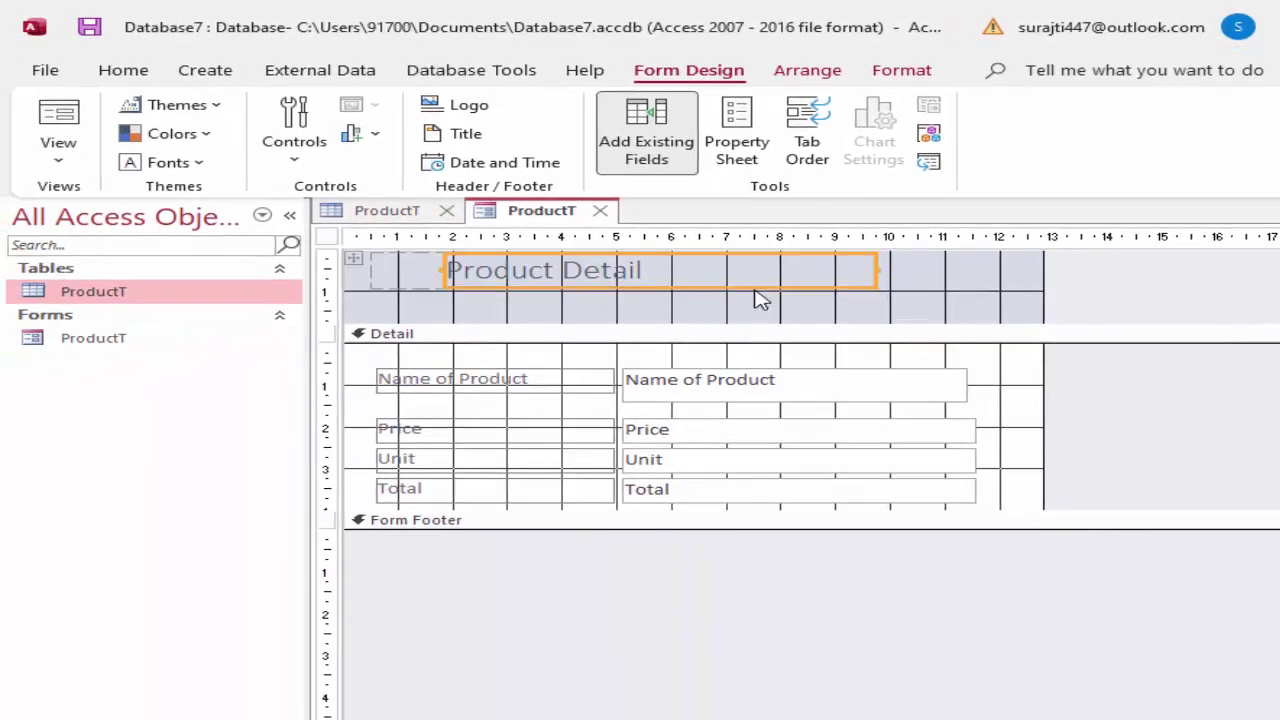
Give the Product Detail title a yellow background and red Arial Black text
{"action": "left_click", "coordinate": [127, 88]}
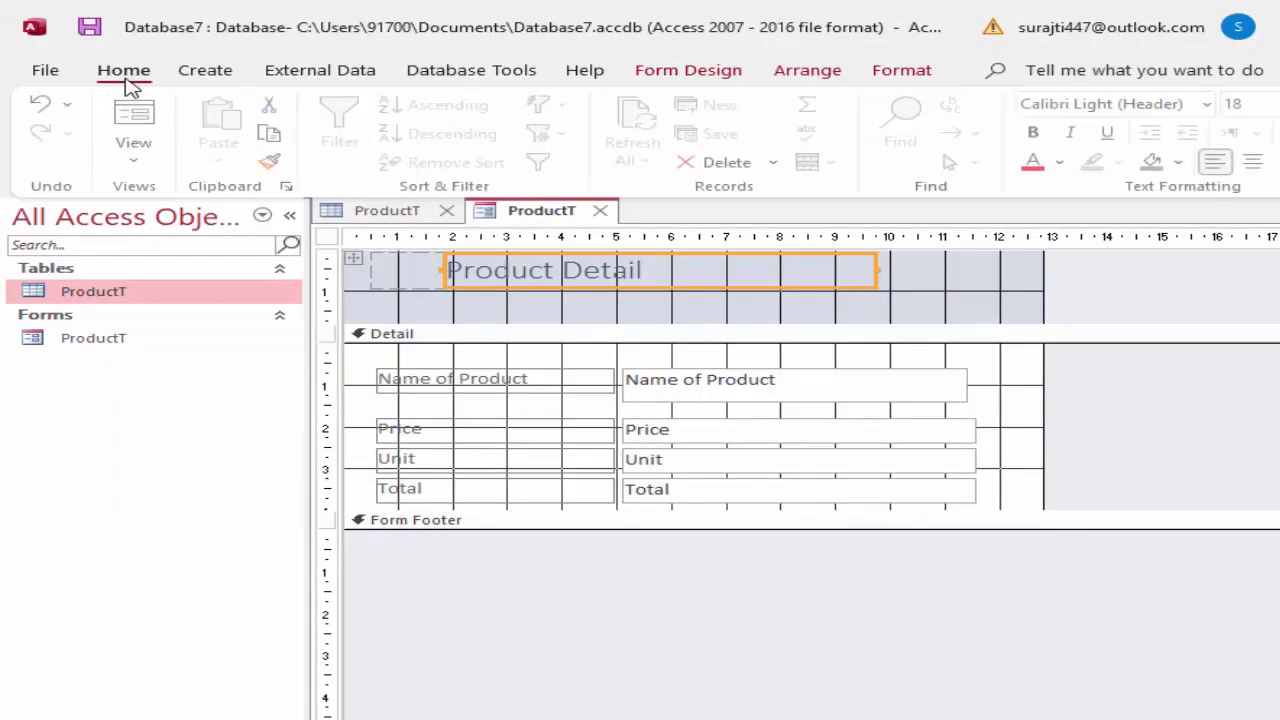
{"action": "left_click", "coordinate": [1184, 165]}
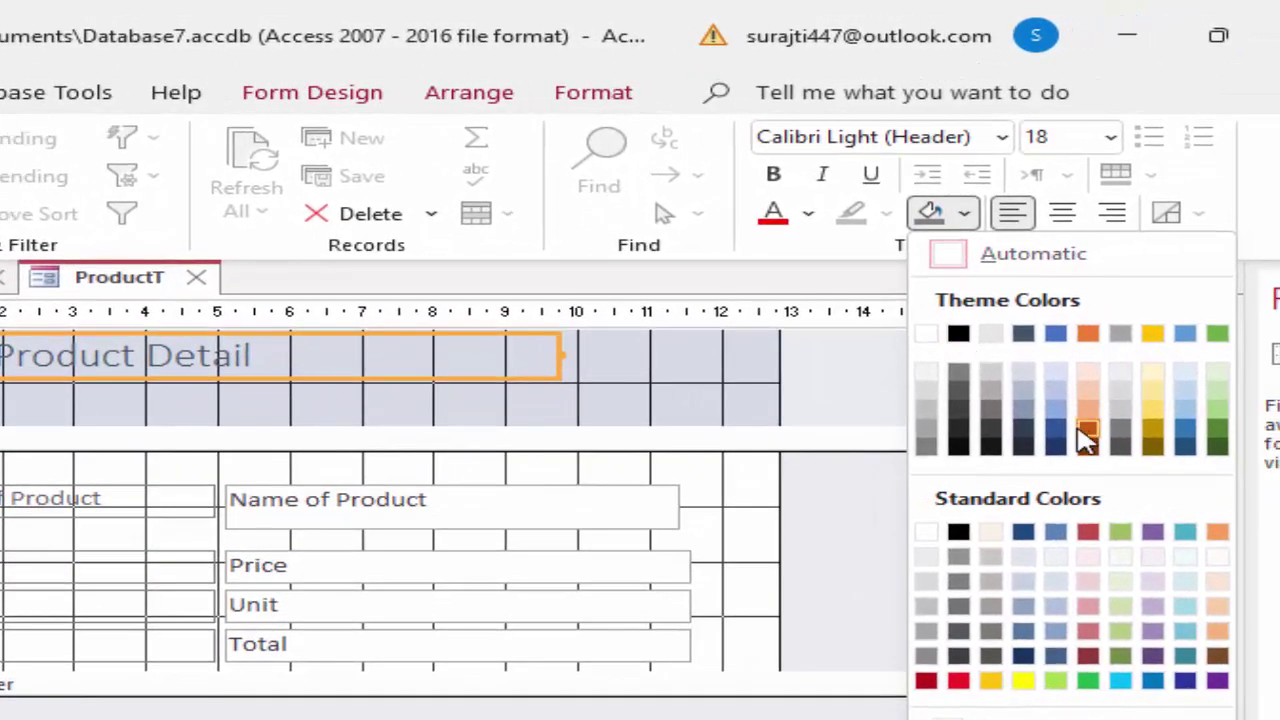
{"action": "left_click", "coordinate": [1023, 681]}
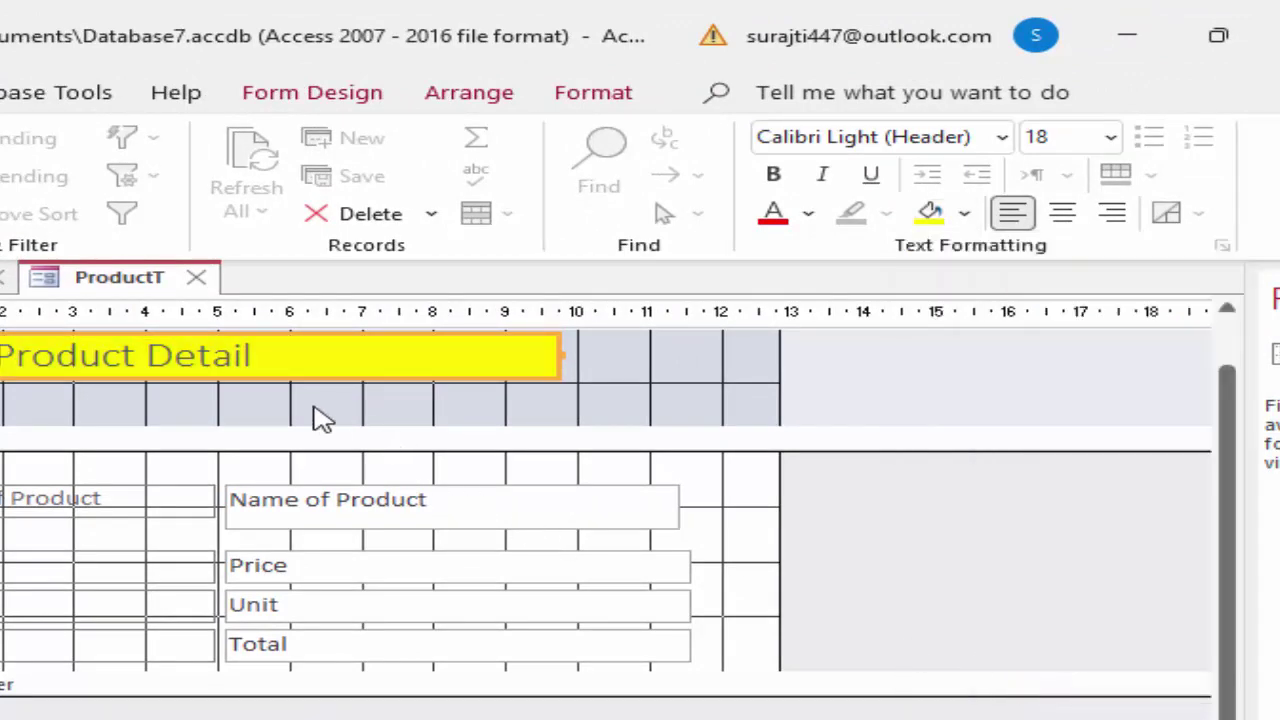
{"action": "left_click", "coordinate": [271, 357]}
{"action": "left_click_drag", "start_coordinate": [271, 357], "coordinate": [5, 355]}
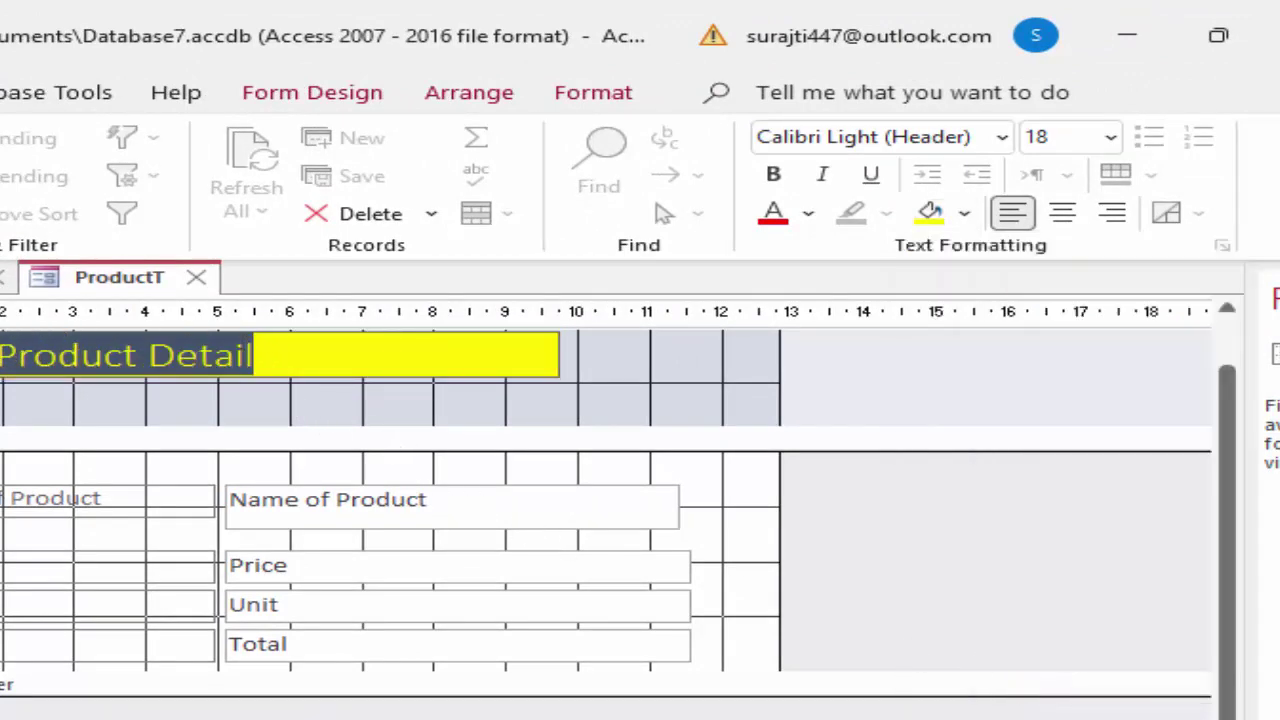
{"action": "left_click", "coordinate": [772, 214]}
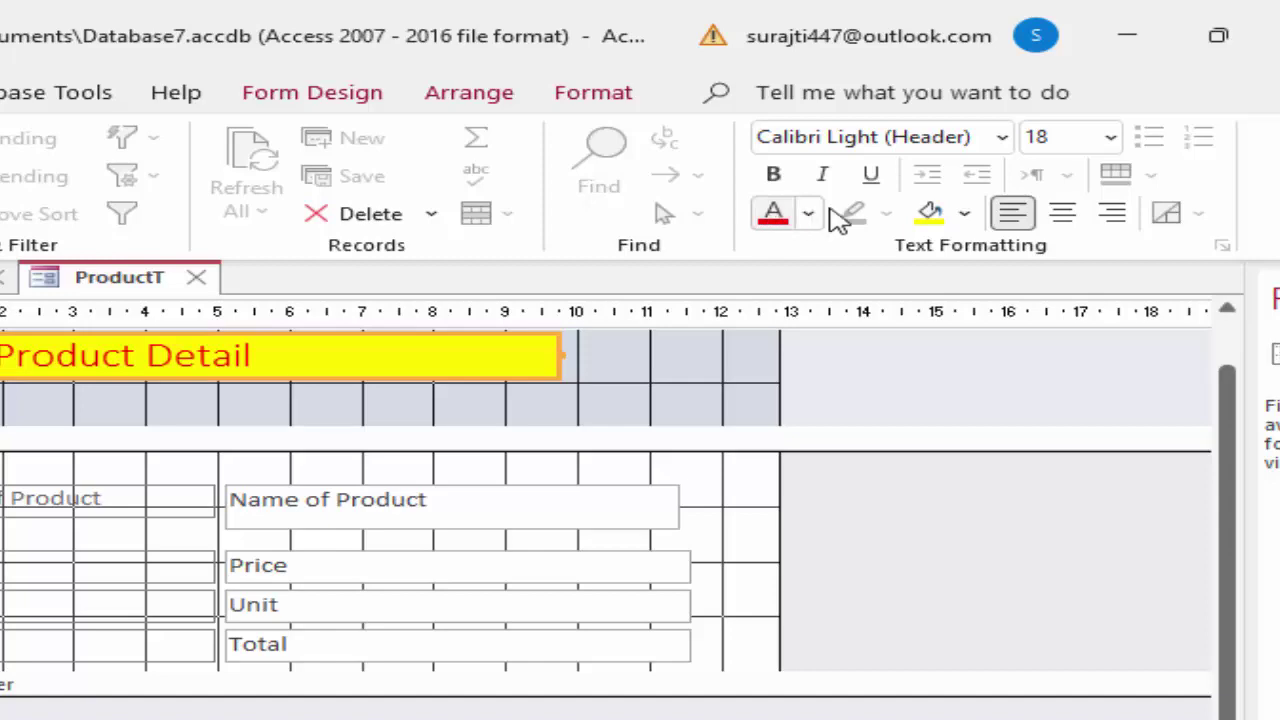
{"action": "left_click", "coordinate": [1000, 140]}
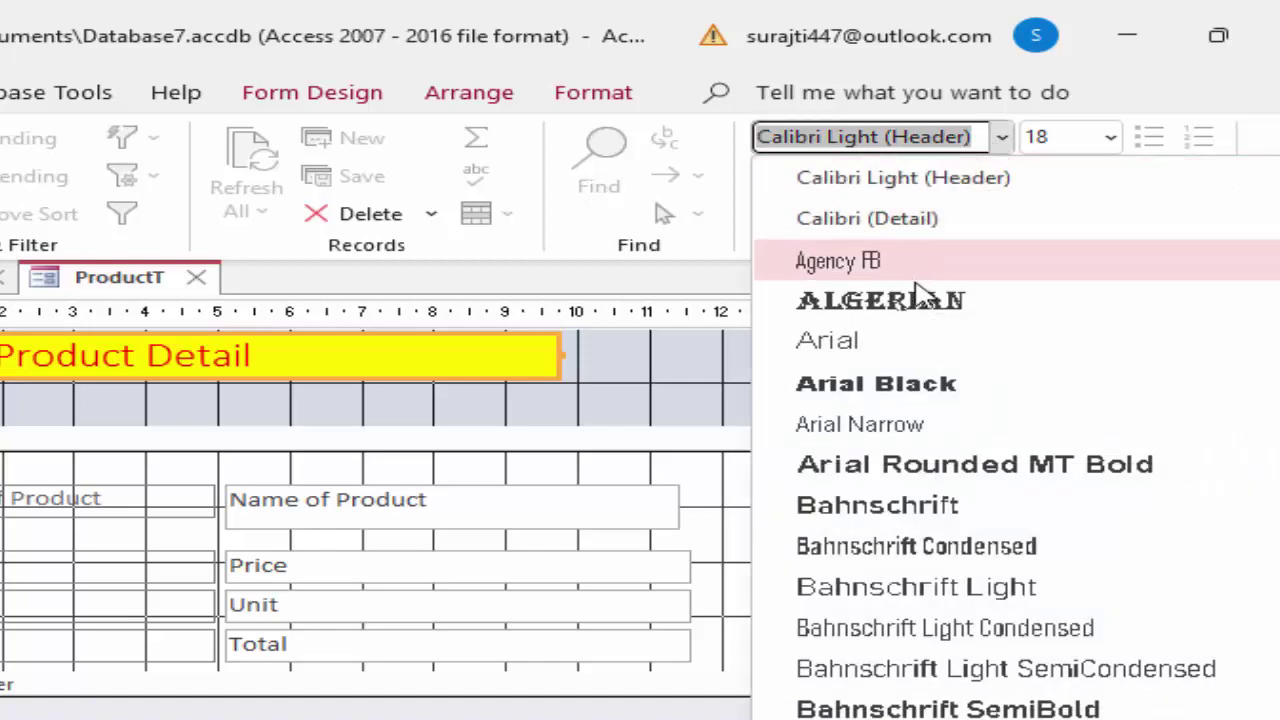
{"action": "left_click", "coordinate": [907, 397]}
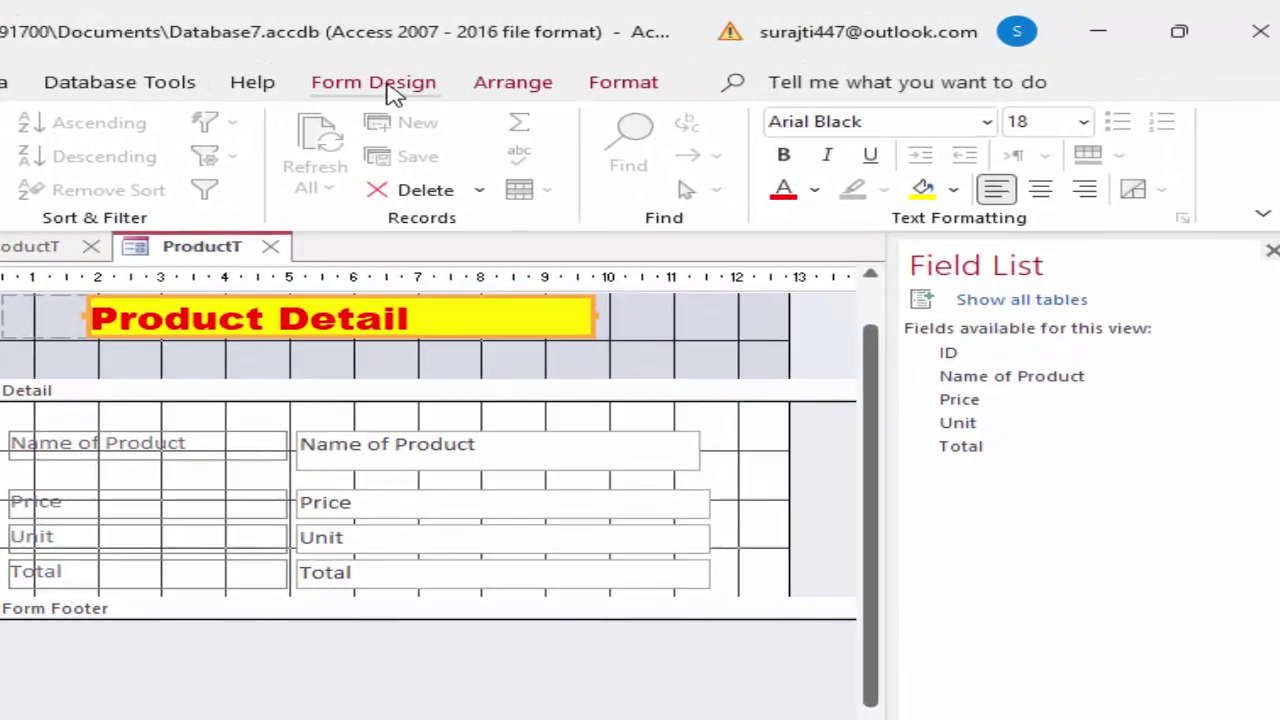
{"action": "left_click", "coordinate": [395, 92]}
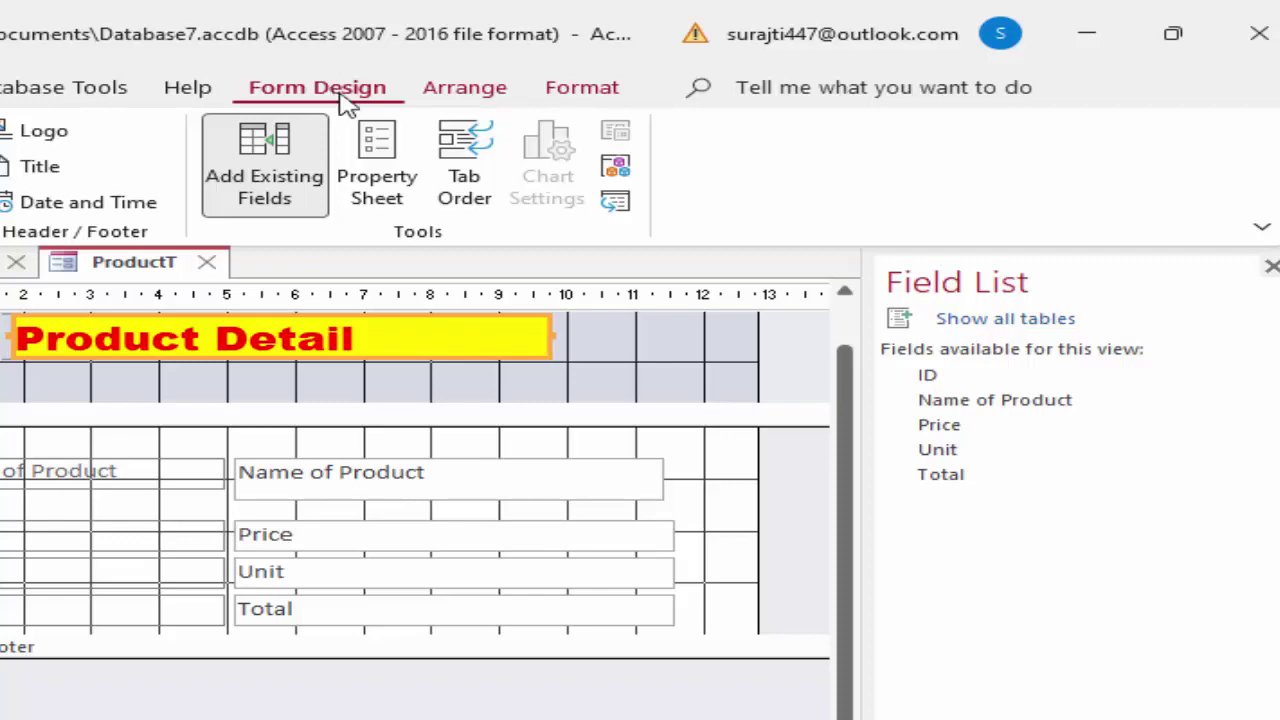
Set the form's Pop Up property to Yes and drag the Form Footer down to enlarge Detail
{"action": "left_click", "coordinate": [376, 165]}
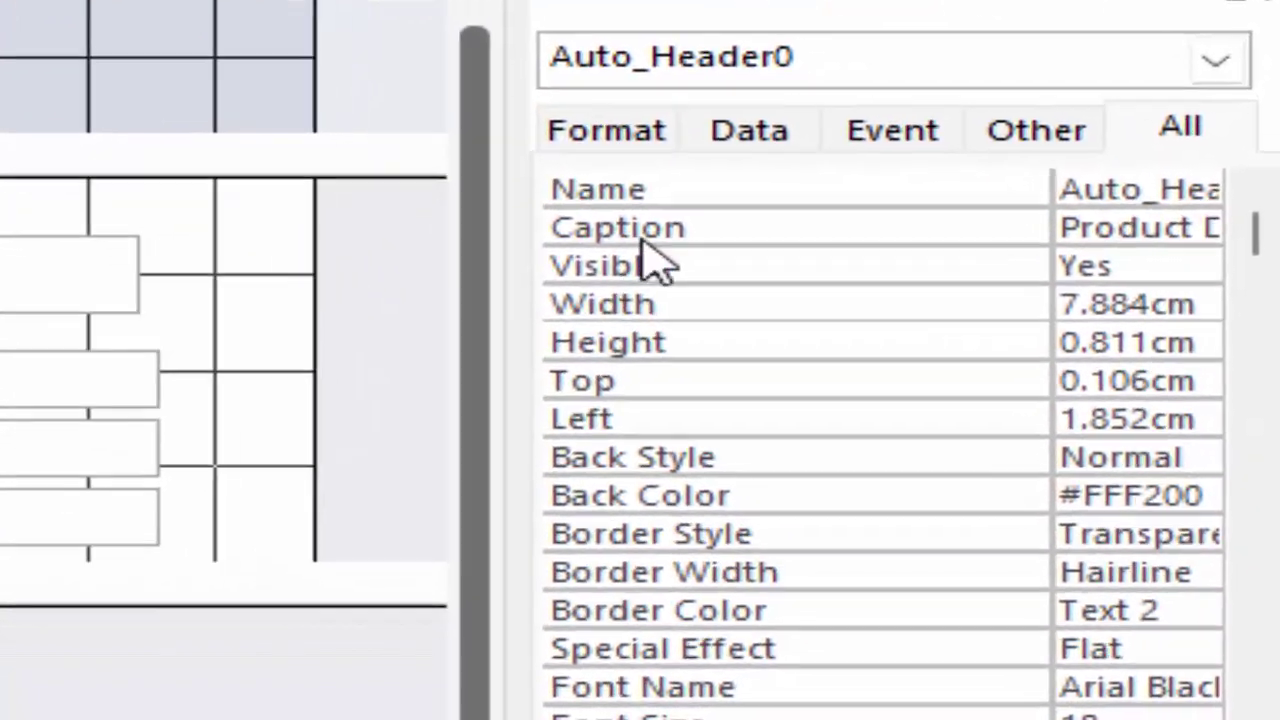
{"action": "left_click", "coordinate": [1212, 60]}
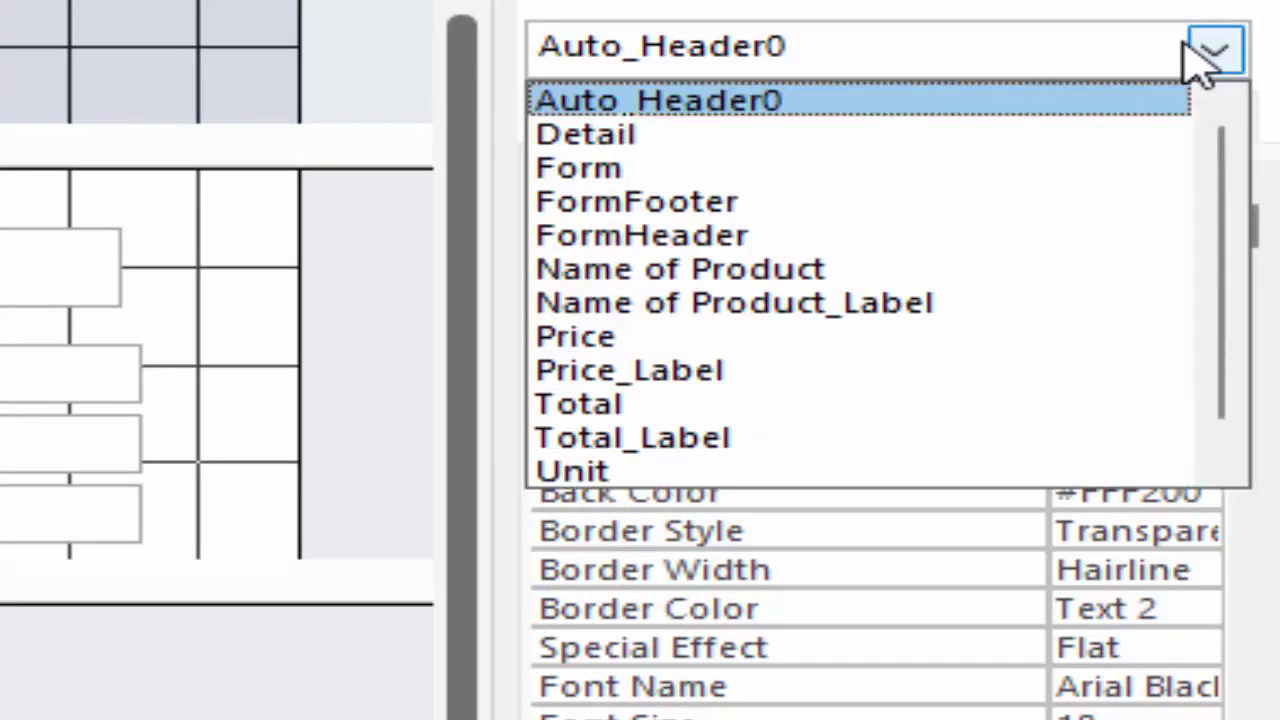
{"action": "left_click", "coordinate": [612, 172]}
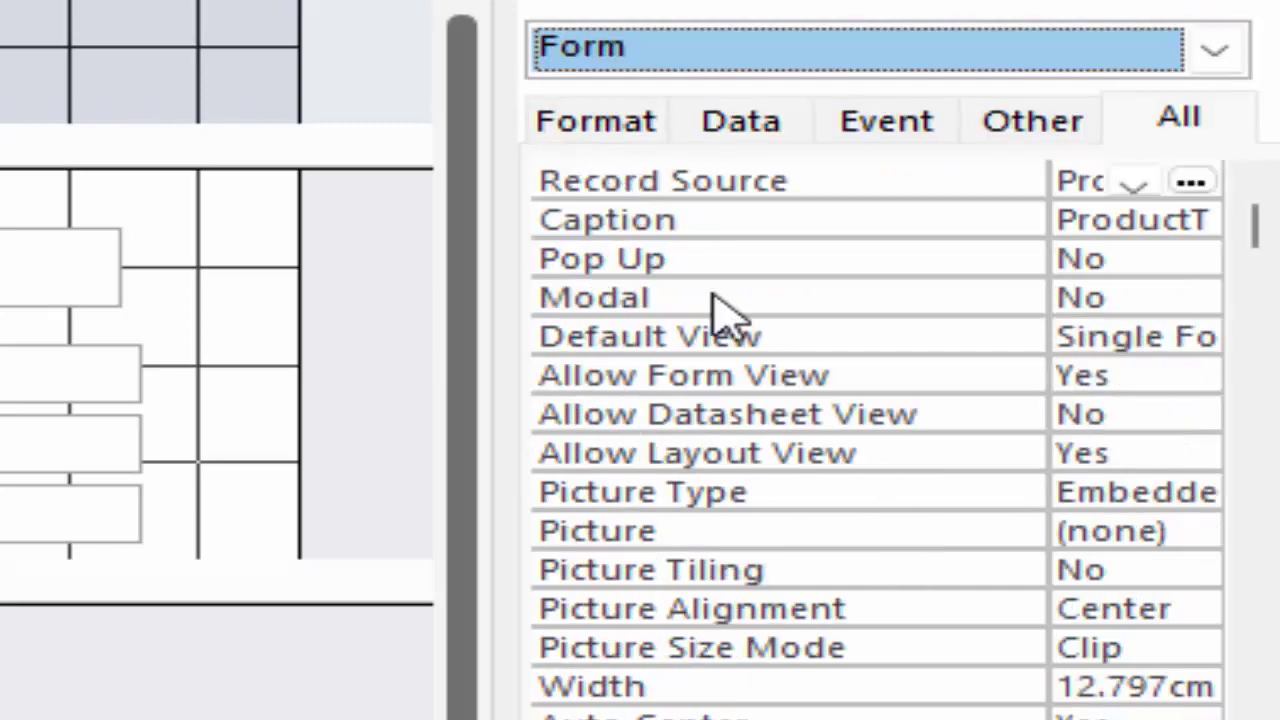
{"action": "left_click", "coordinate": [1188, 258]}
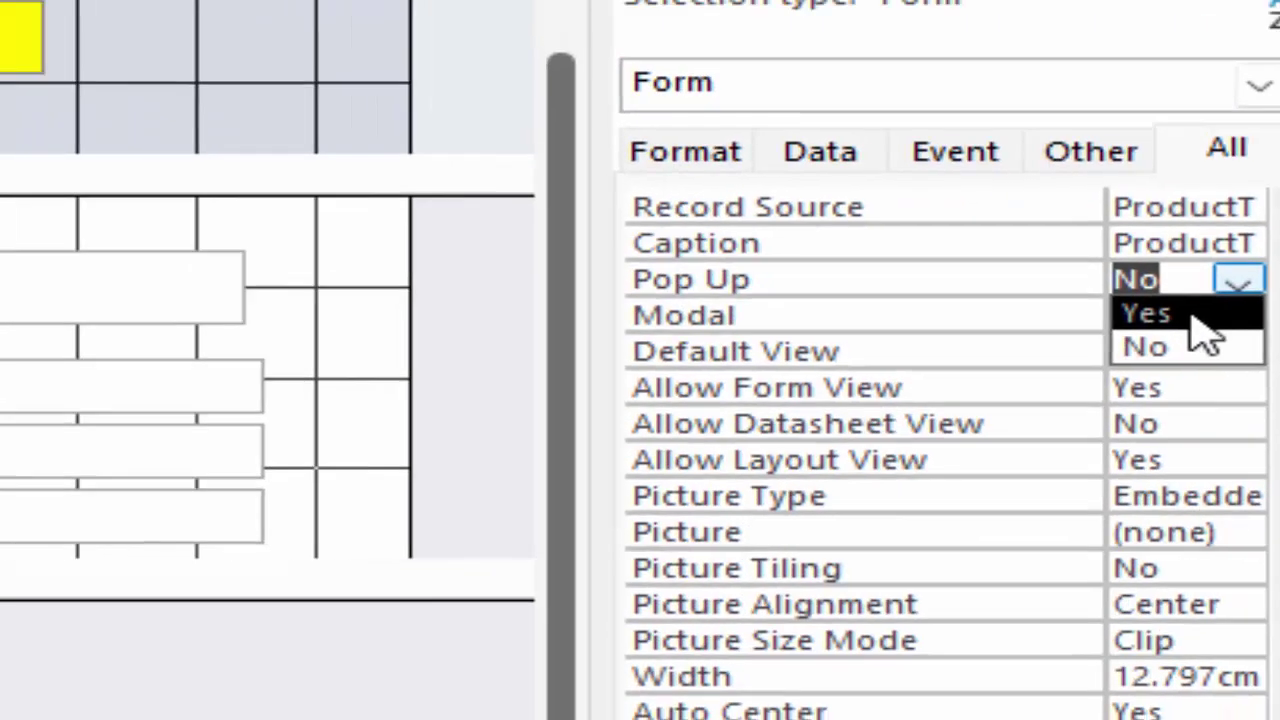
{"action": "left_click", "coordinate": [1190, 318]}
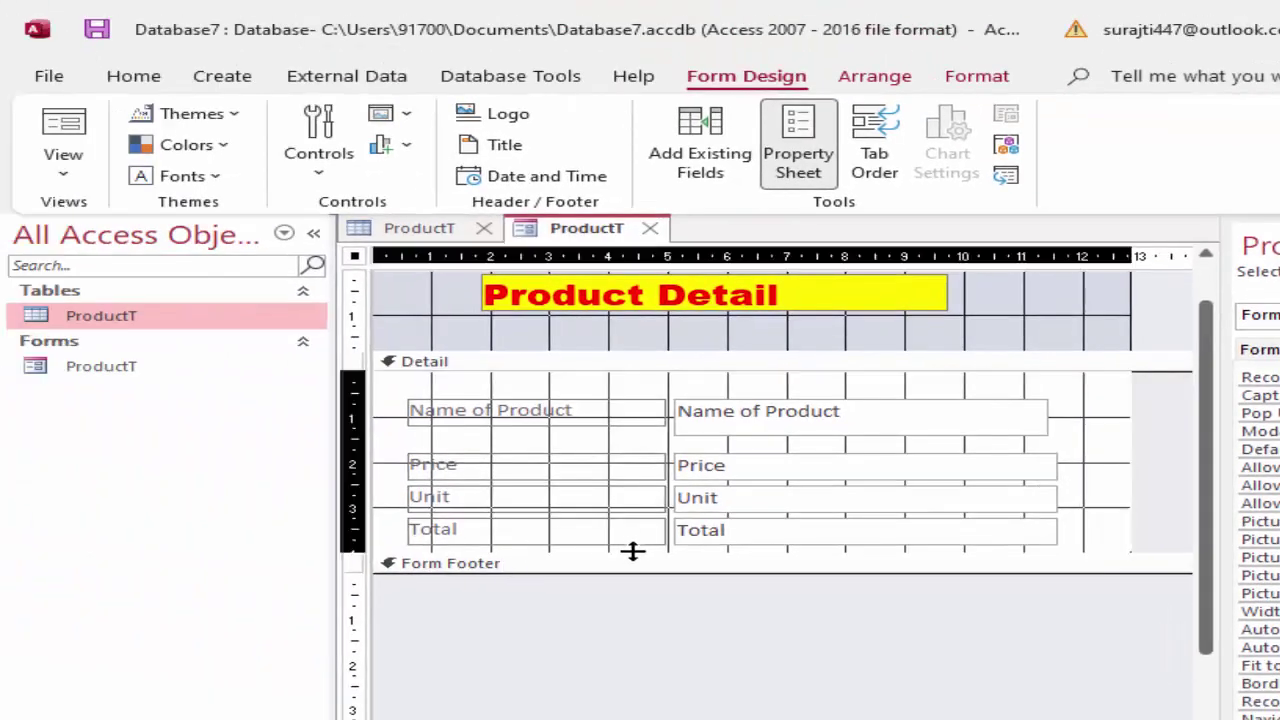
{"action": "left_click_drag", "start_coordinate": [636, 553], "coordinate": [643, 643]}
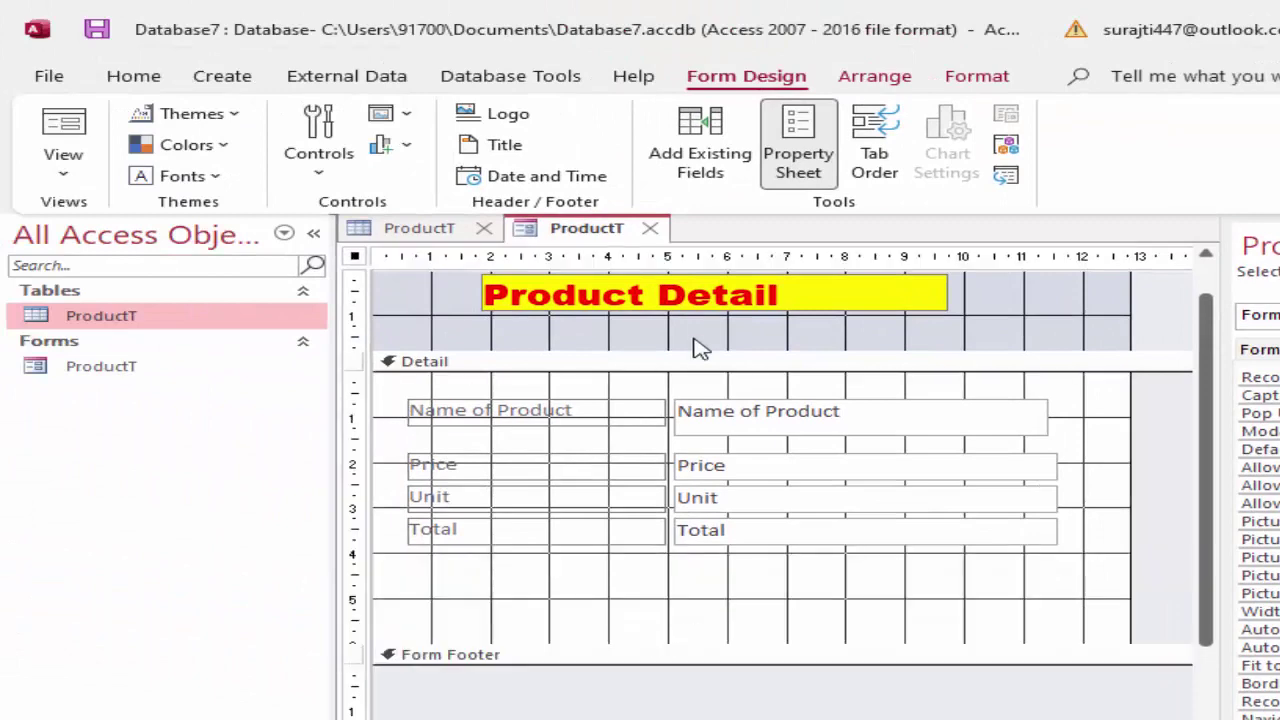
Preview the pop-up form, close it saving design changes, and reopen ProductT in Design View
{"action": "left_click", "coordinate": [63, 135]}
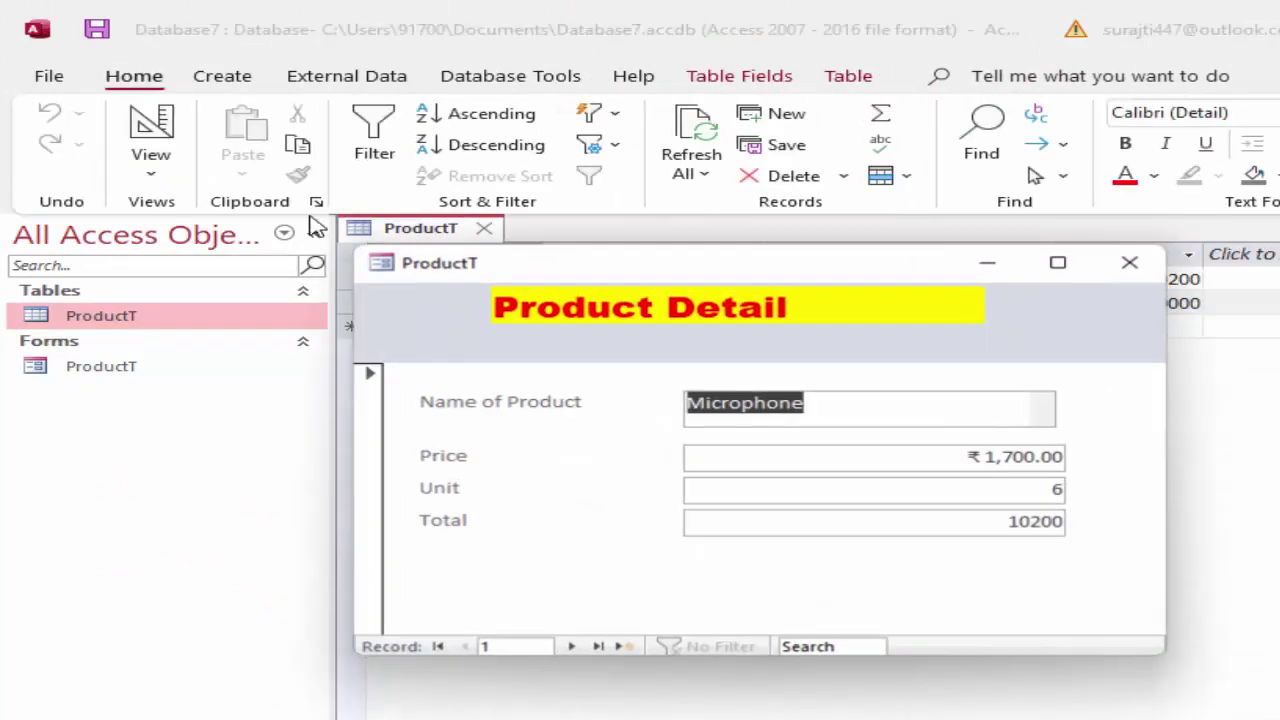
{"action": "left_click_drag", "start_coordinate": [808, 276], "coordinate": [893, 276]}
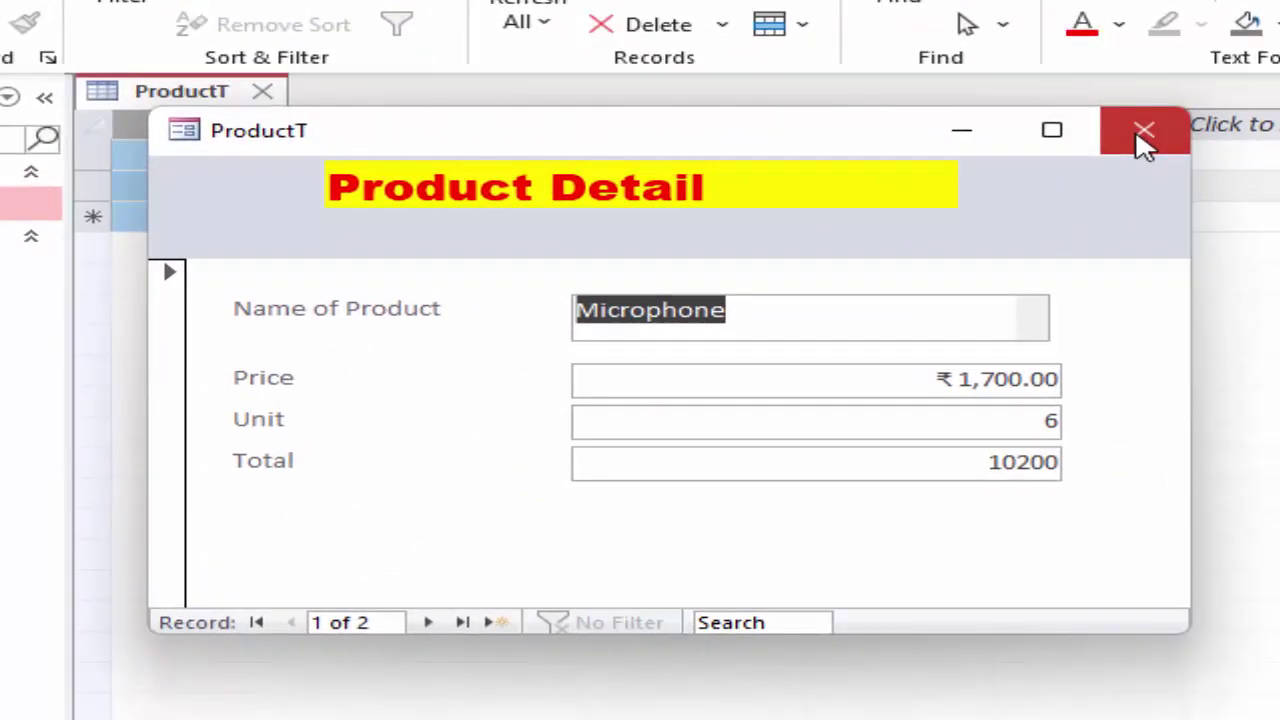
{"action": "left_click", "coordinate": [1165, 224]}
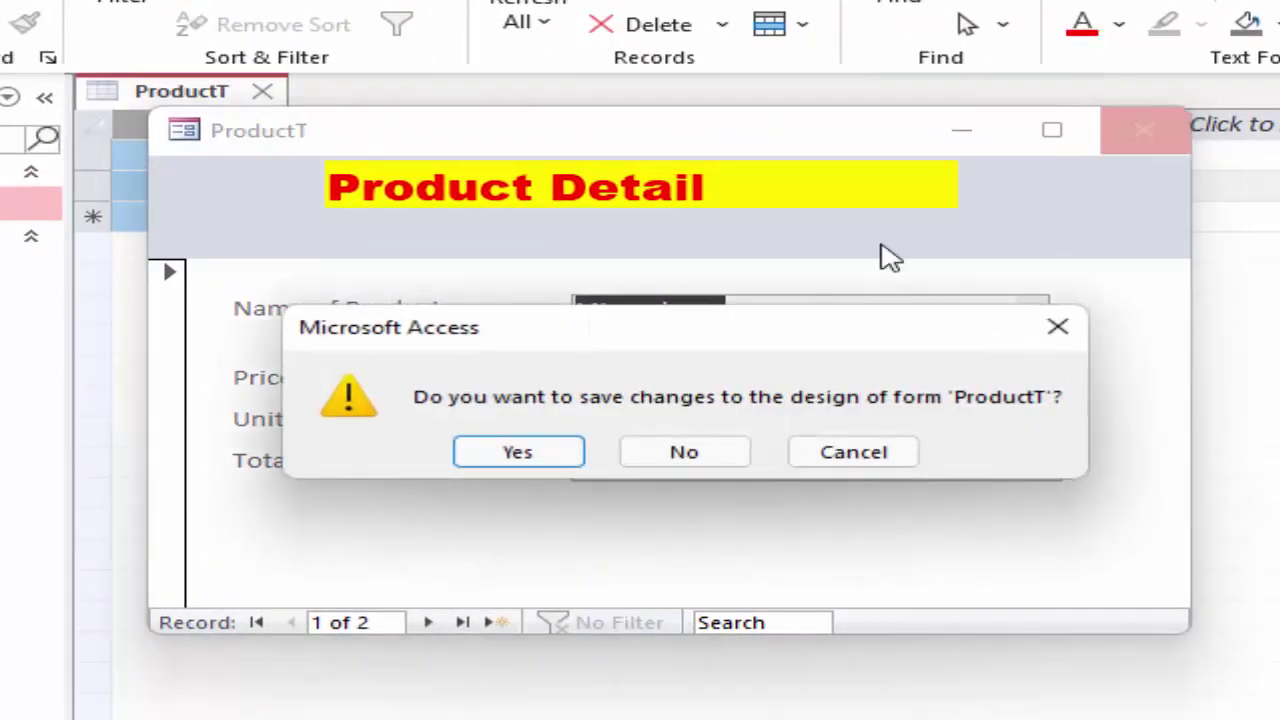
{"action": "left_click", "coordinate": [503, 458]}
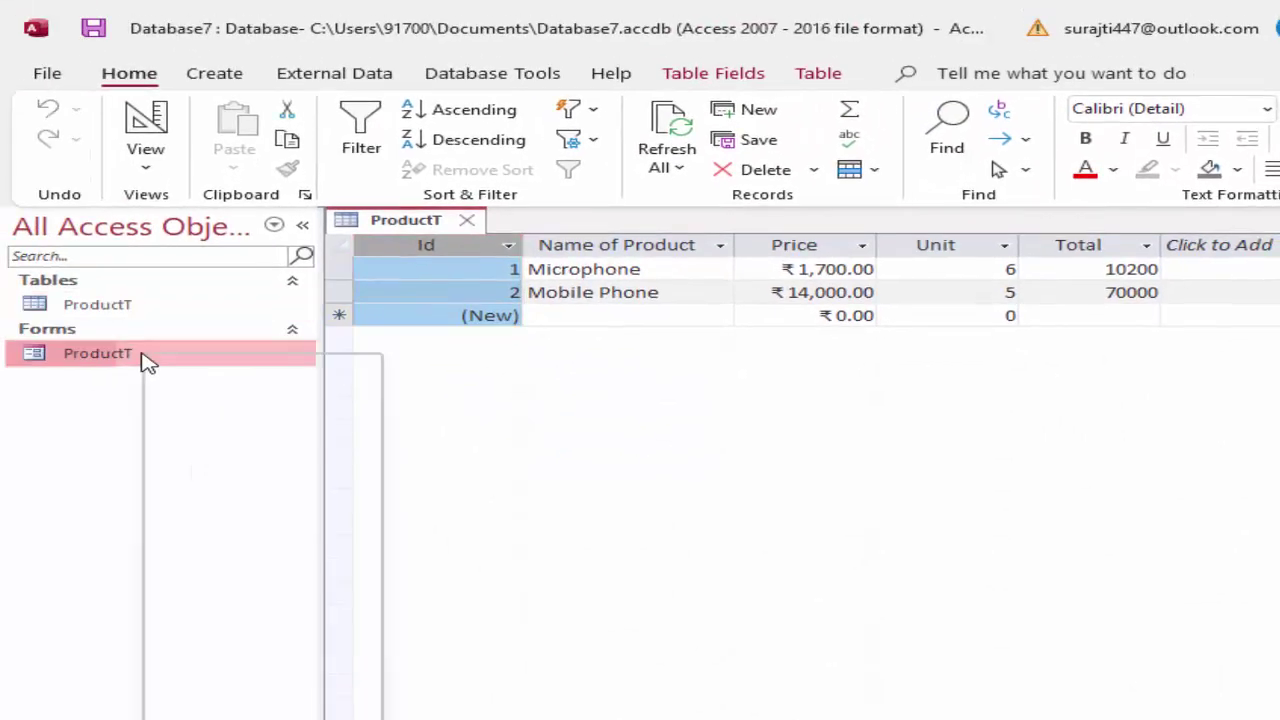
{"action": "right_click", "coordinate": [140, 357]}
{"action": "left_click", "coordinate": [200, 436]}
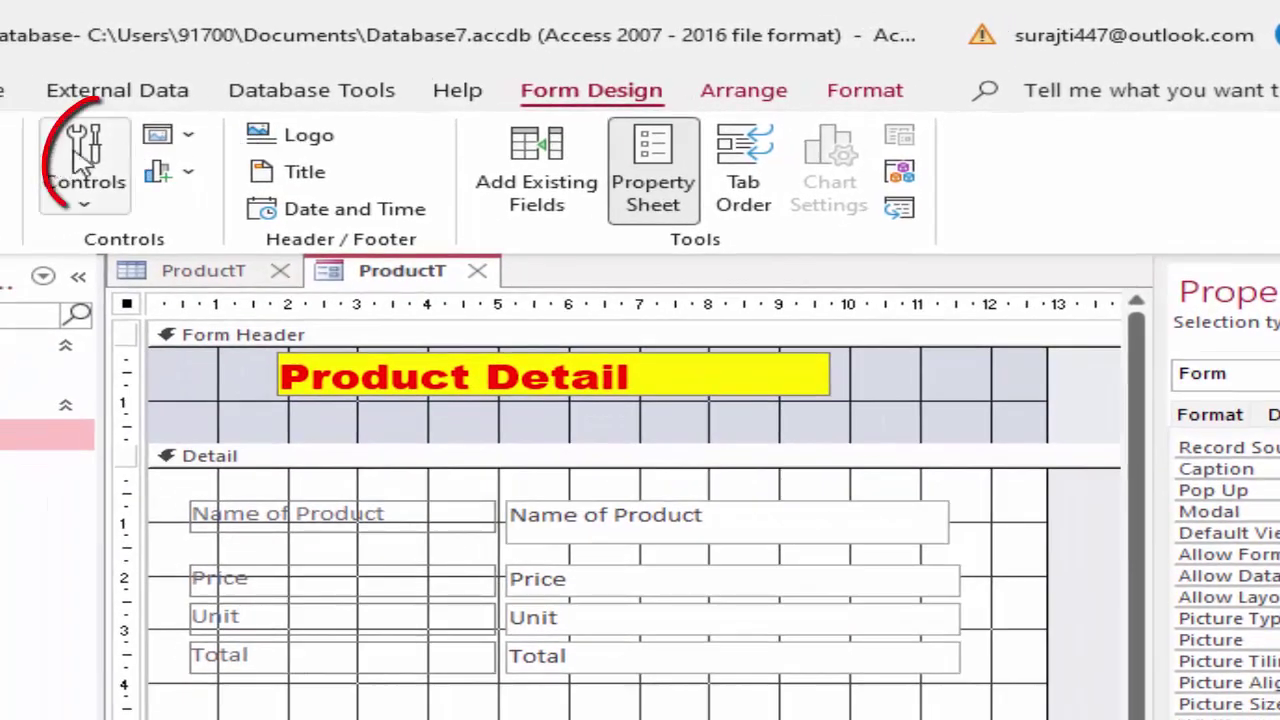
Draw a button below Total using Record Operations > Add New Record, labelled 'Add Record'
{"action": "left_click", "coordinate": [80, 155]}
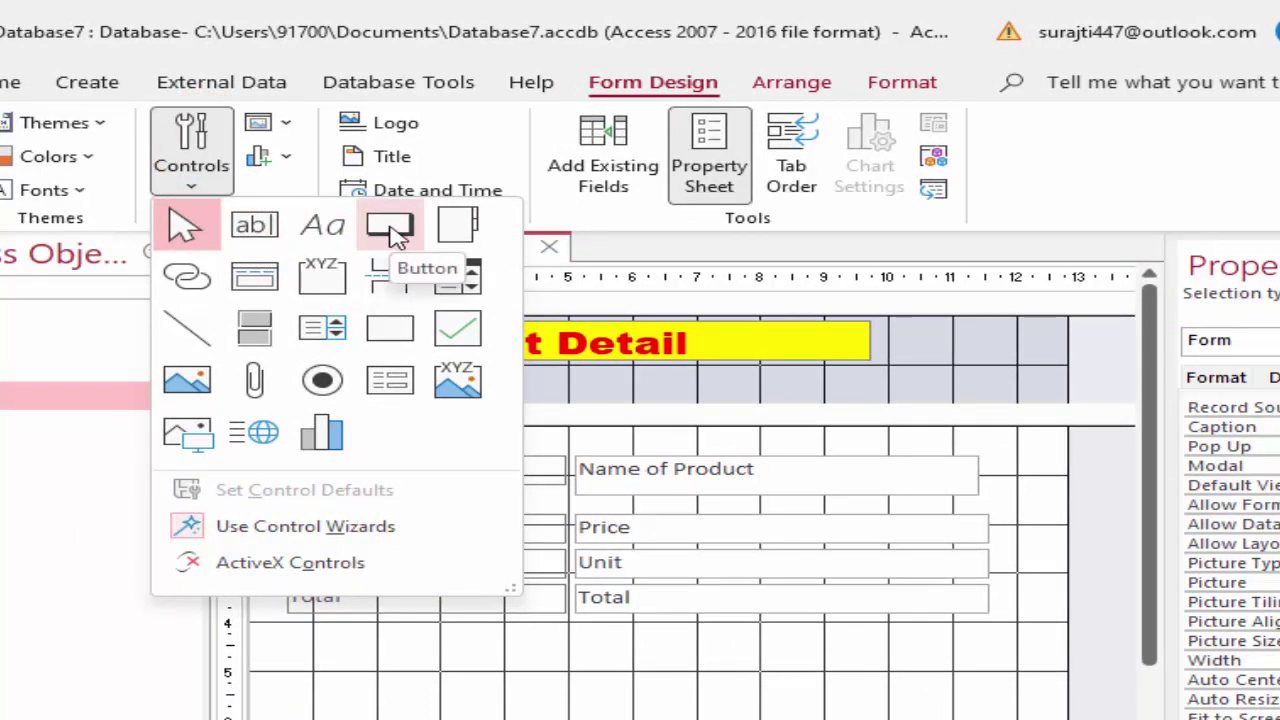
{"action": "left_click", "coordinate": [398, 232]}
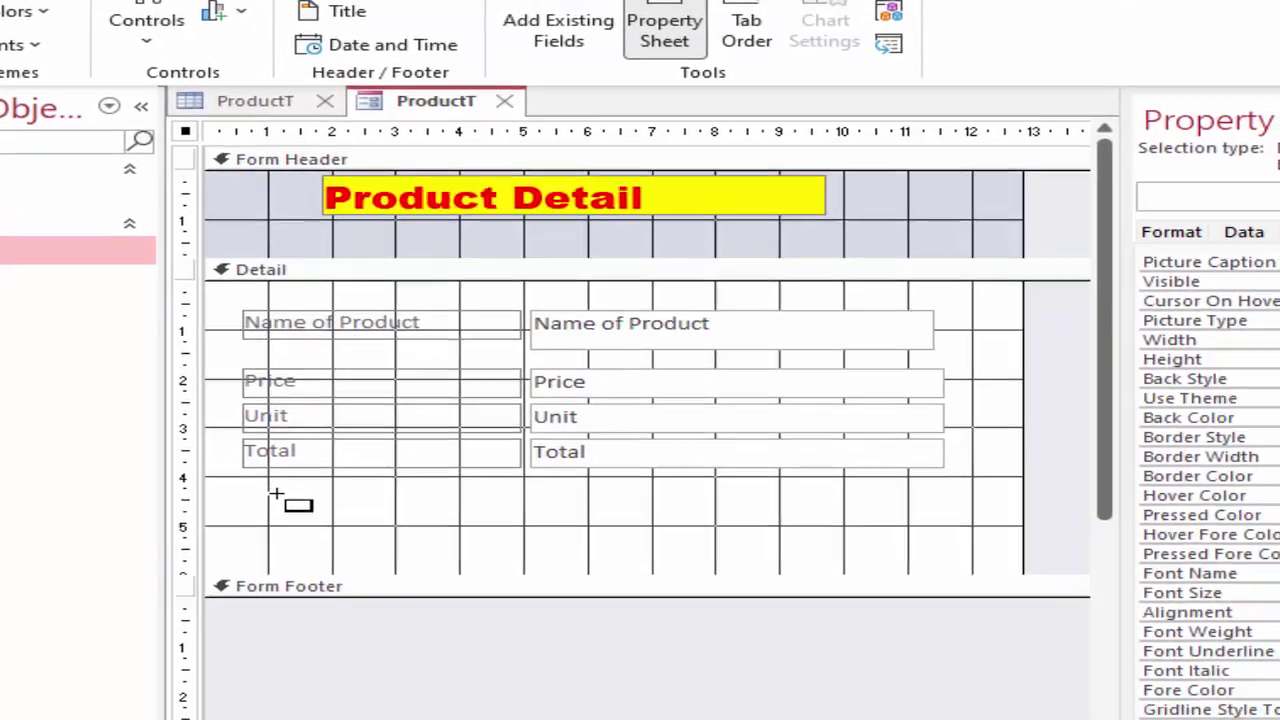
{"action": "mouse_move", "coordinate": [268, 474]}
{"action": "left_mouse_down"}
{"action": "mouse_move", "coordinate": [386, 506]}
{"action": "mouse_move", "coordinate": [510, 514]}
{"action": "left_mouse_up"}
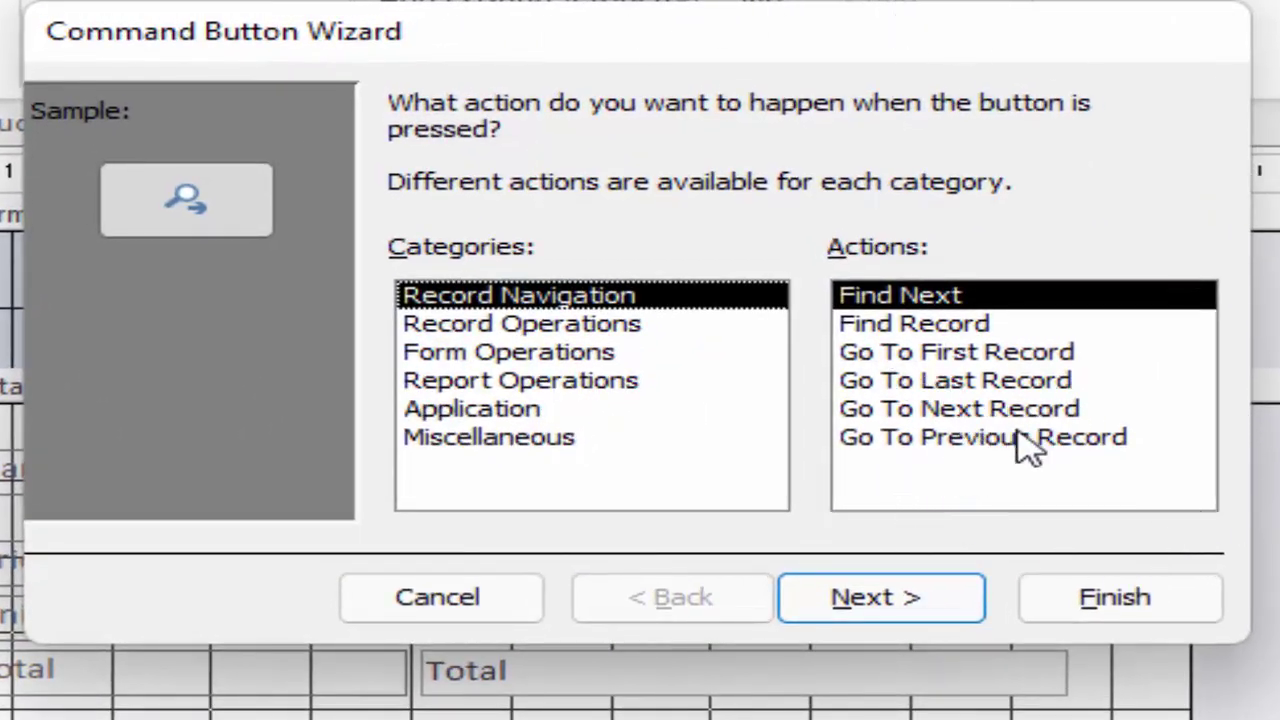
{"action": "left_click", "coordinate": [552, 328]}
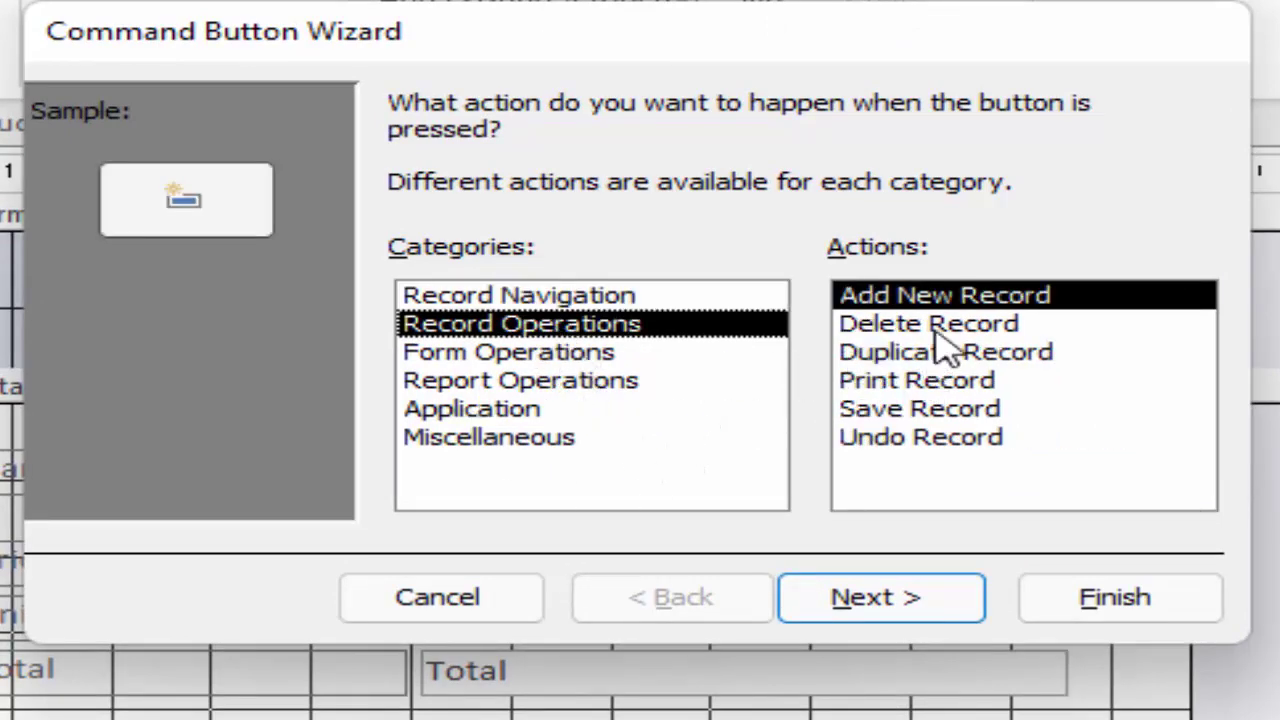
{"action": "left_click", "coordinate": [915, 598]}
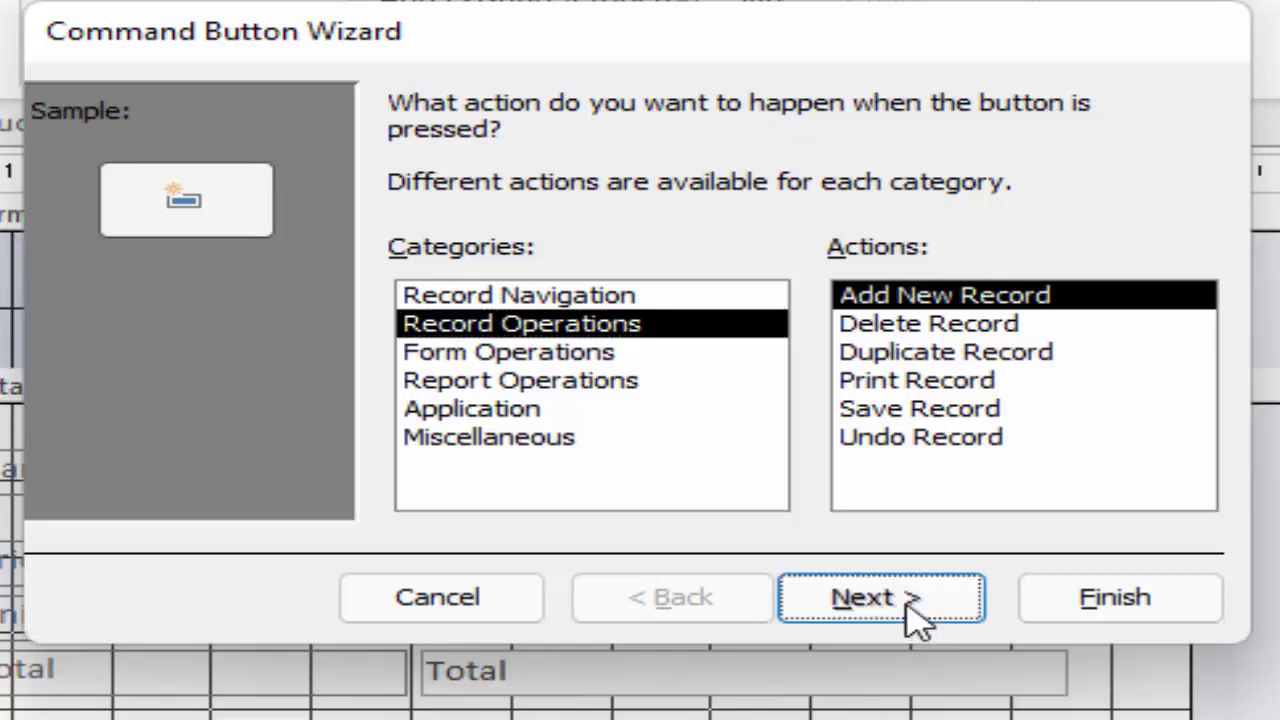
{"action": "left_click", "coordinate": [458, 266]}
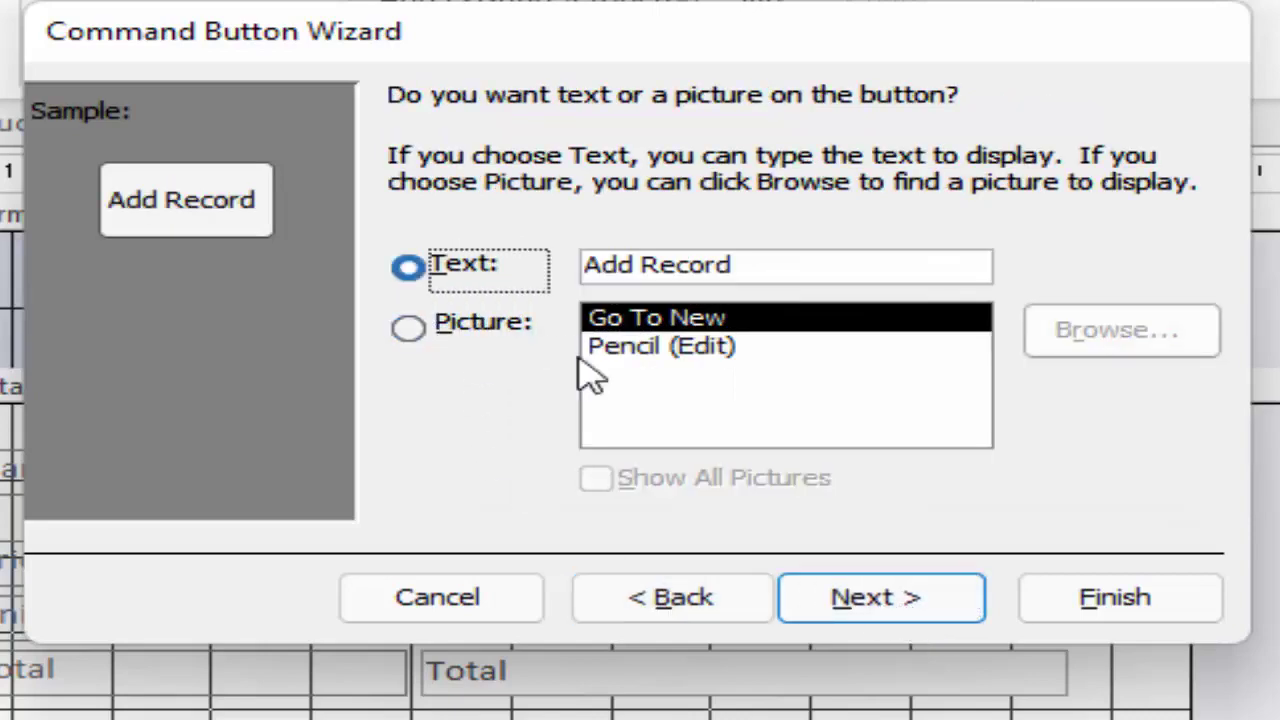
{"action": "left_click", "coordinate": [862, 600]}
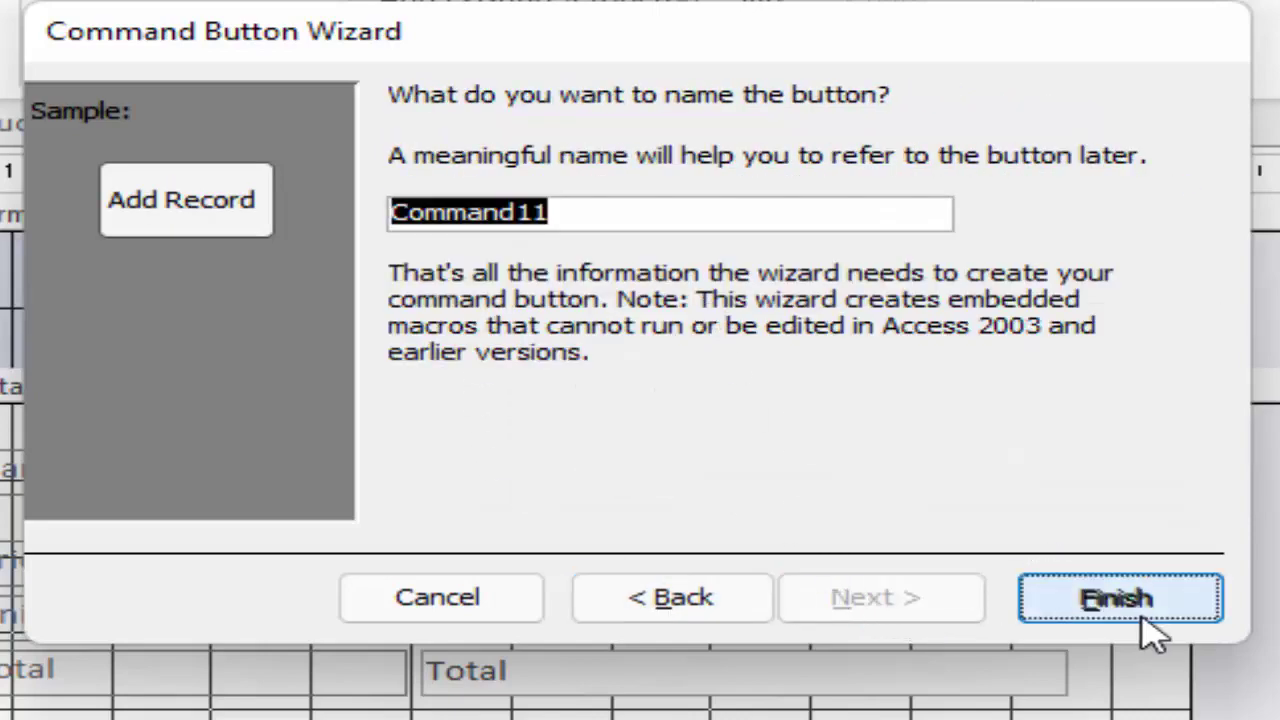
{"action": "left_click", "coordinate": [1057, 612]}
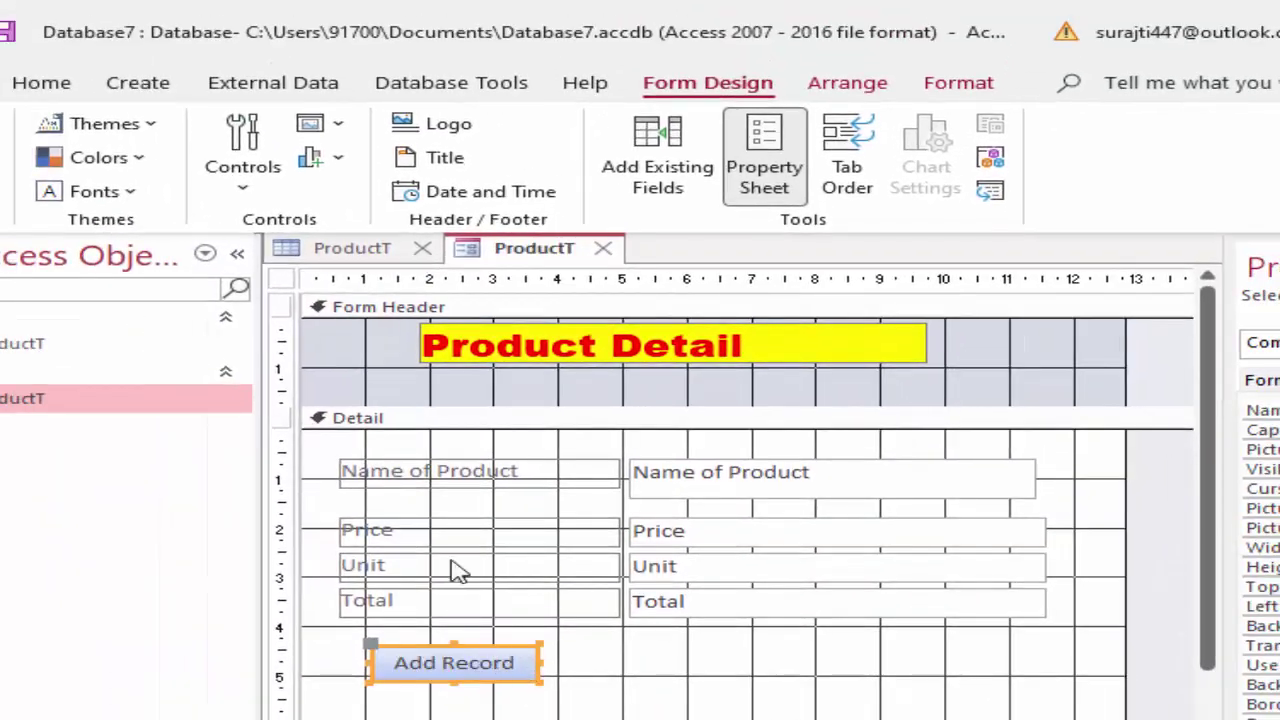
Add a 'Print Form' button right of Add Record that prints ProductT, then enlarge it slightly
{"action": "left_click", "coordinate": [248, 150]}
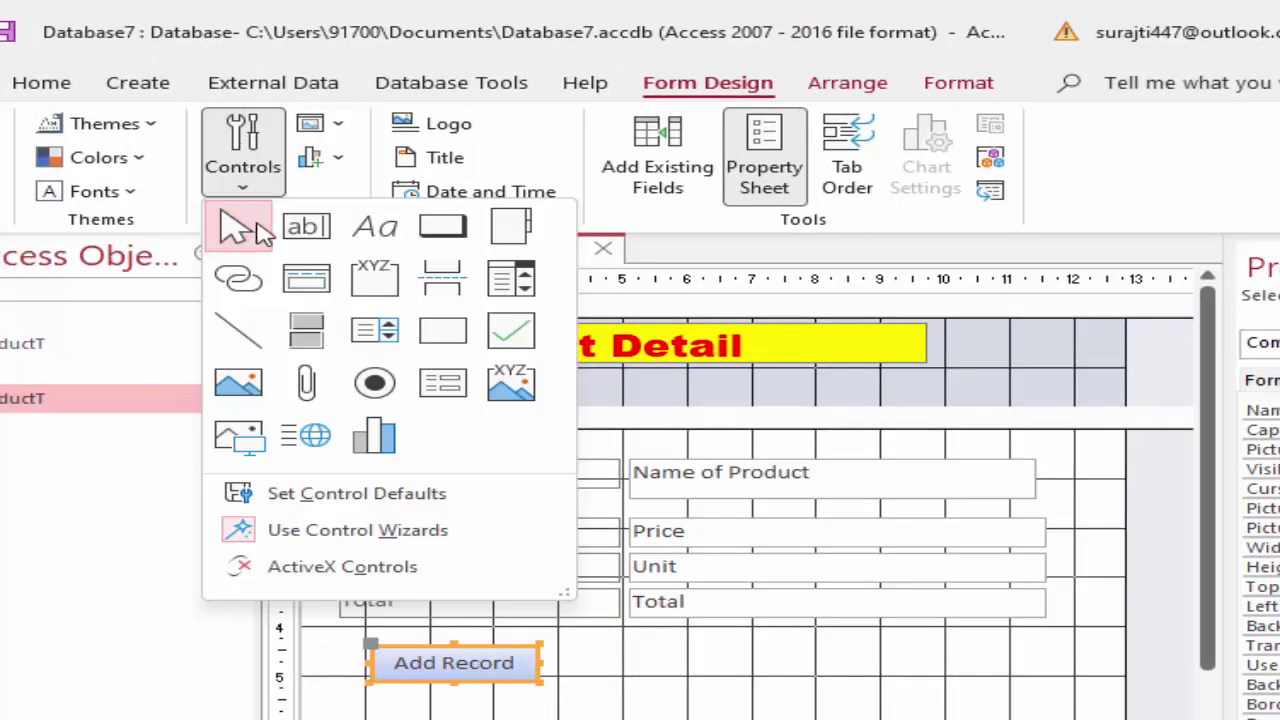
{"action": "left_click", "coordinate": [440, 230]}
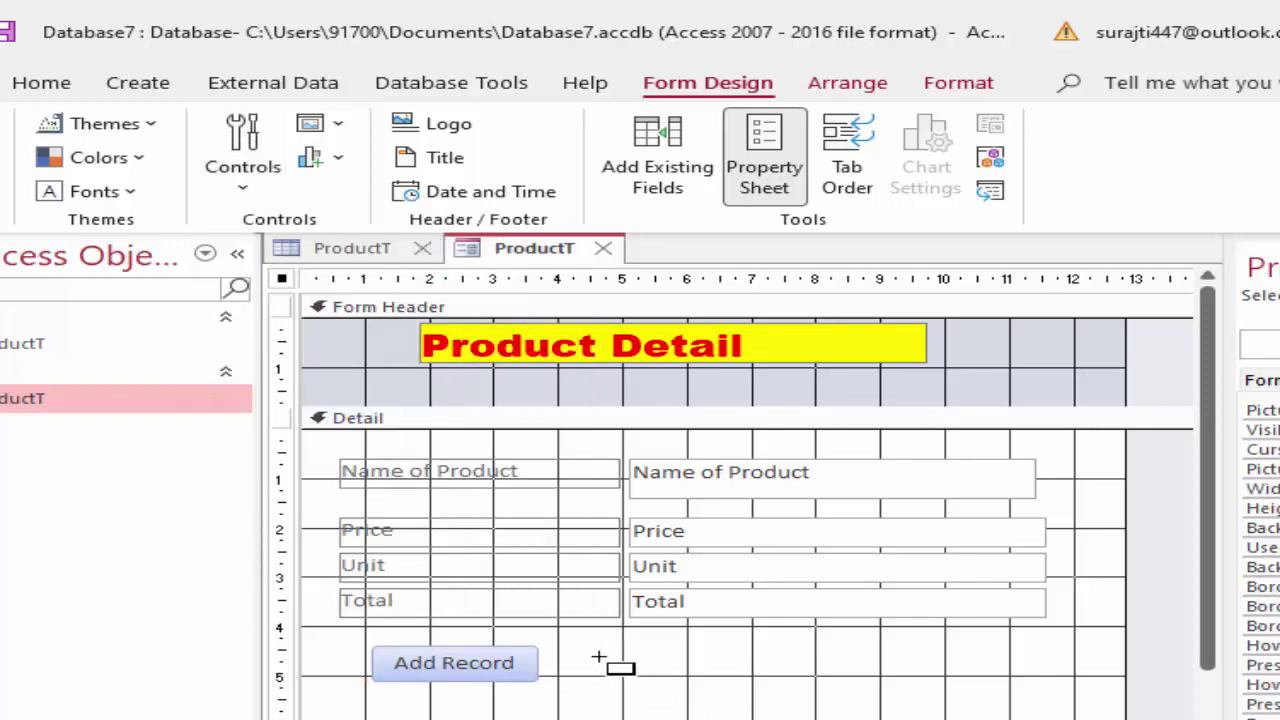
{"action": "left_click_drag", "start_coordinate": [602, 640], "coordinate": [776, 680]}
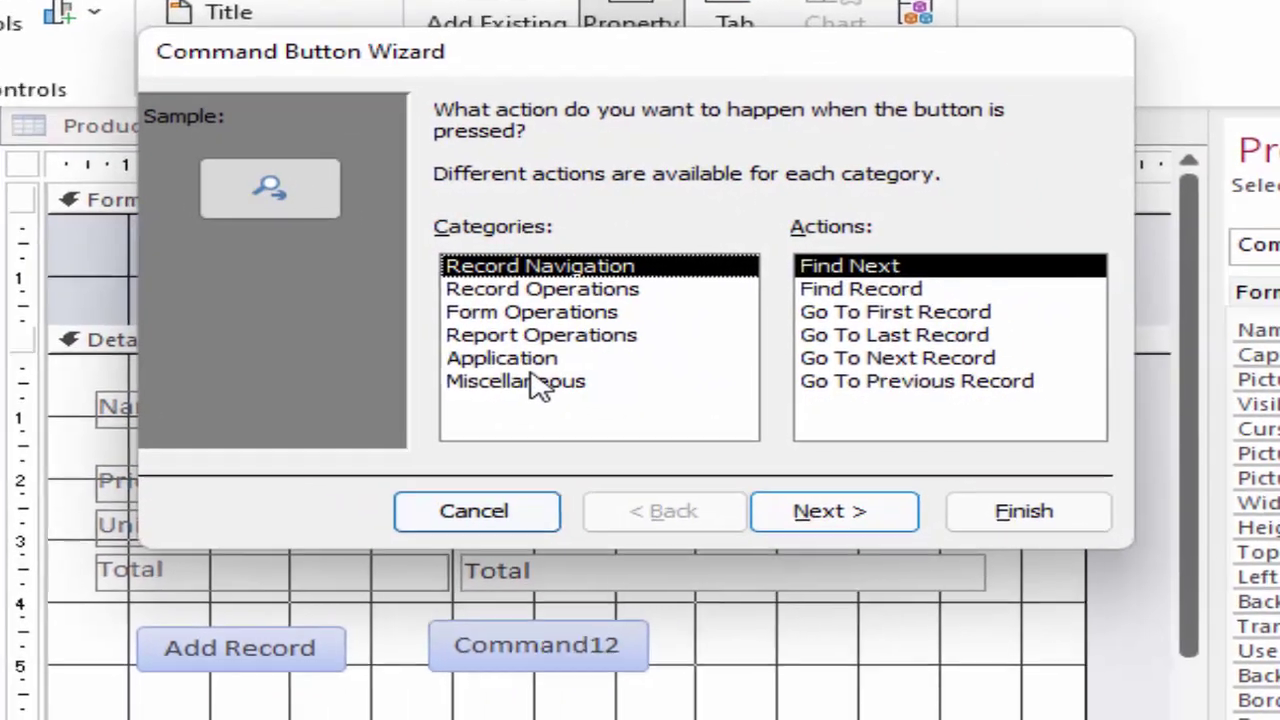
{"action": "left_click", "coordinate": [515, 360]}
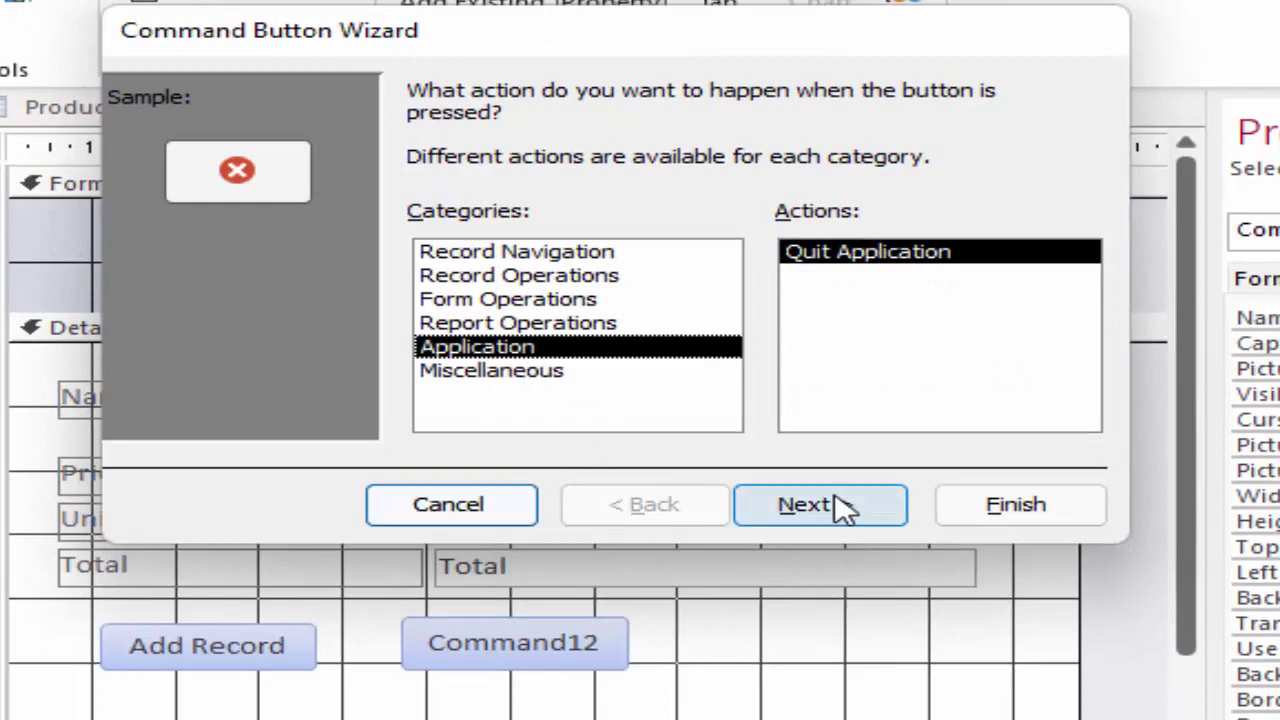
{"action": "left_click", "coordinate": [479, 324]}
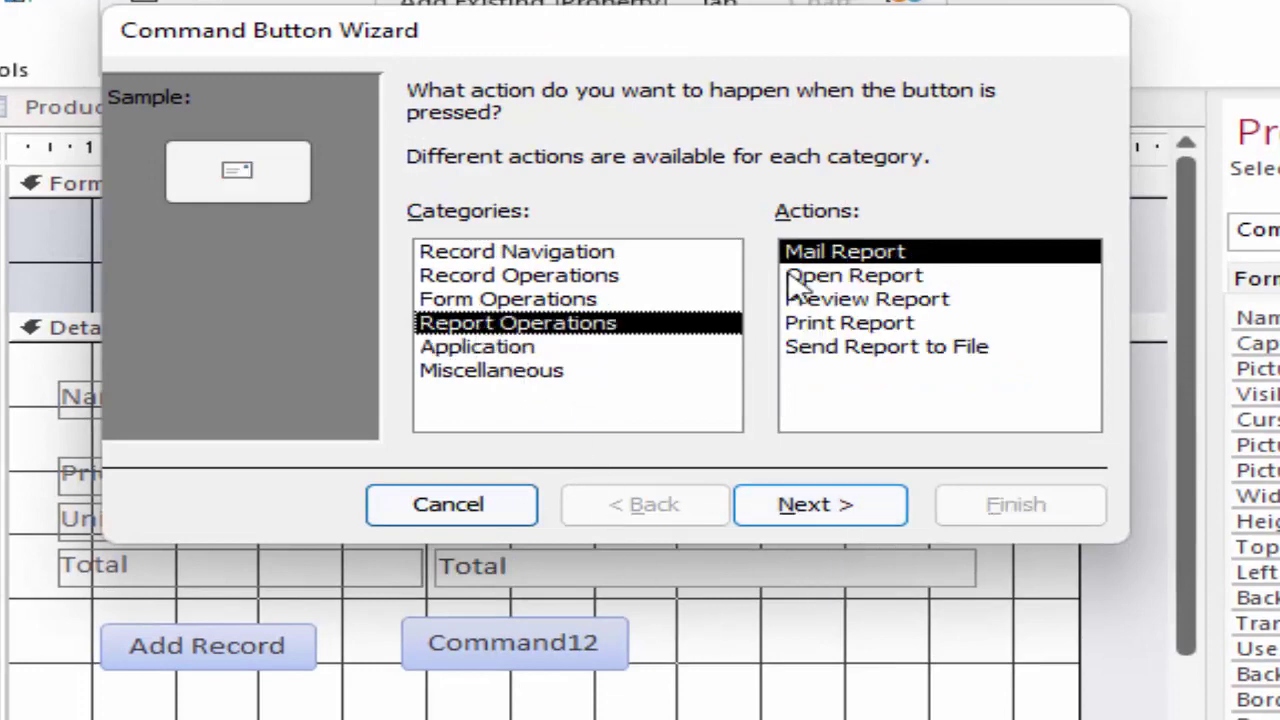
{"action": "left_click", "coordinate": [525, 300]}
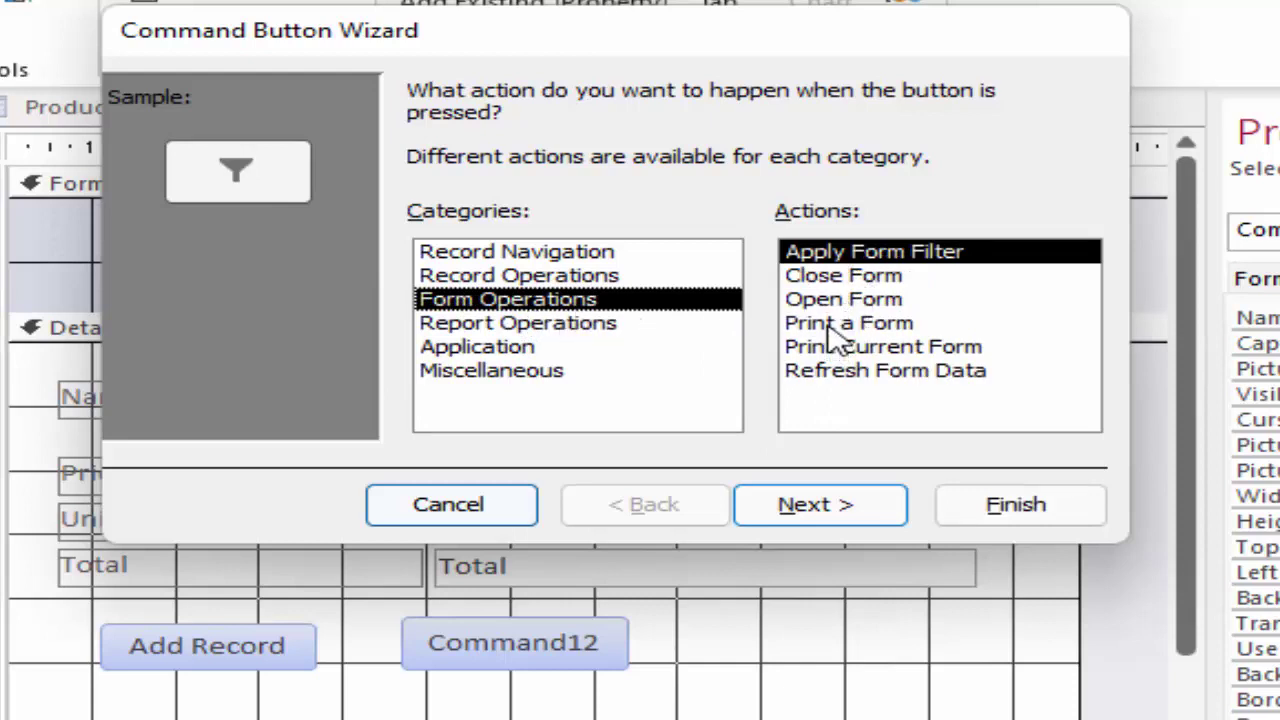
{"action": "left_click", "coordinate": [850, 323]}
{"action": "left_click", "coordinate": [825, 504]}
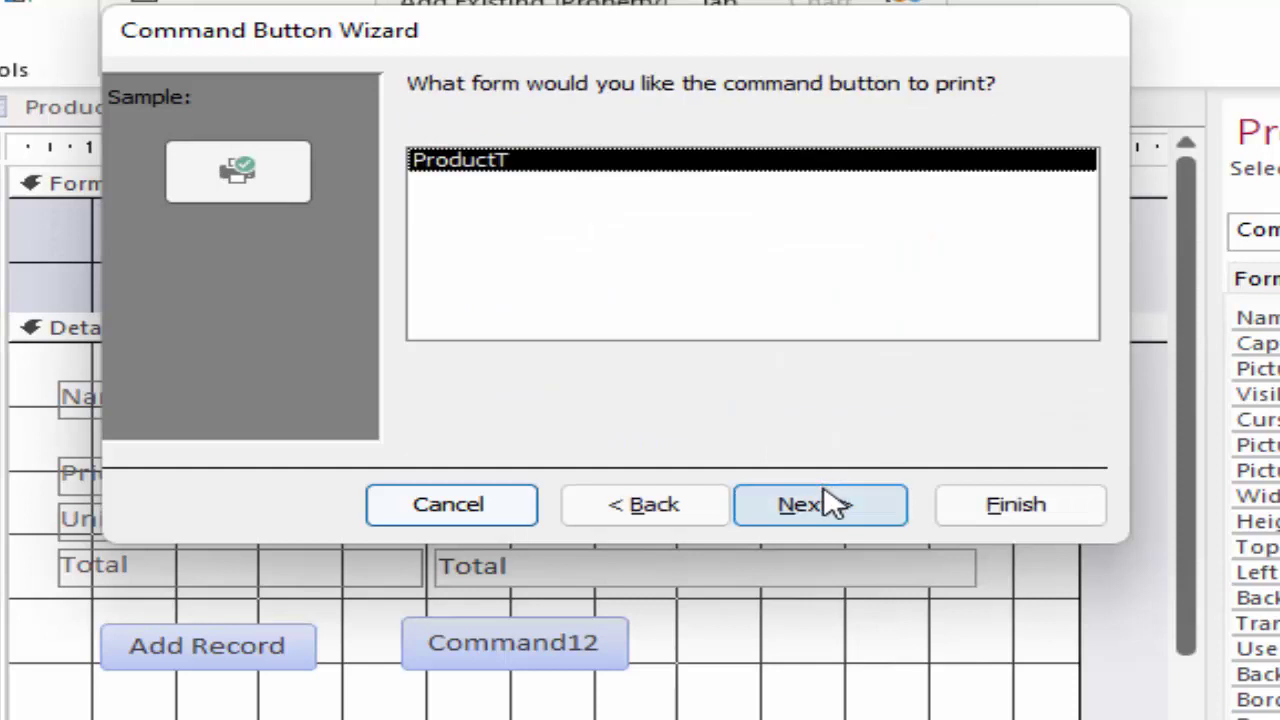
{"action": "left_click", "coordinate": [827, 520]}
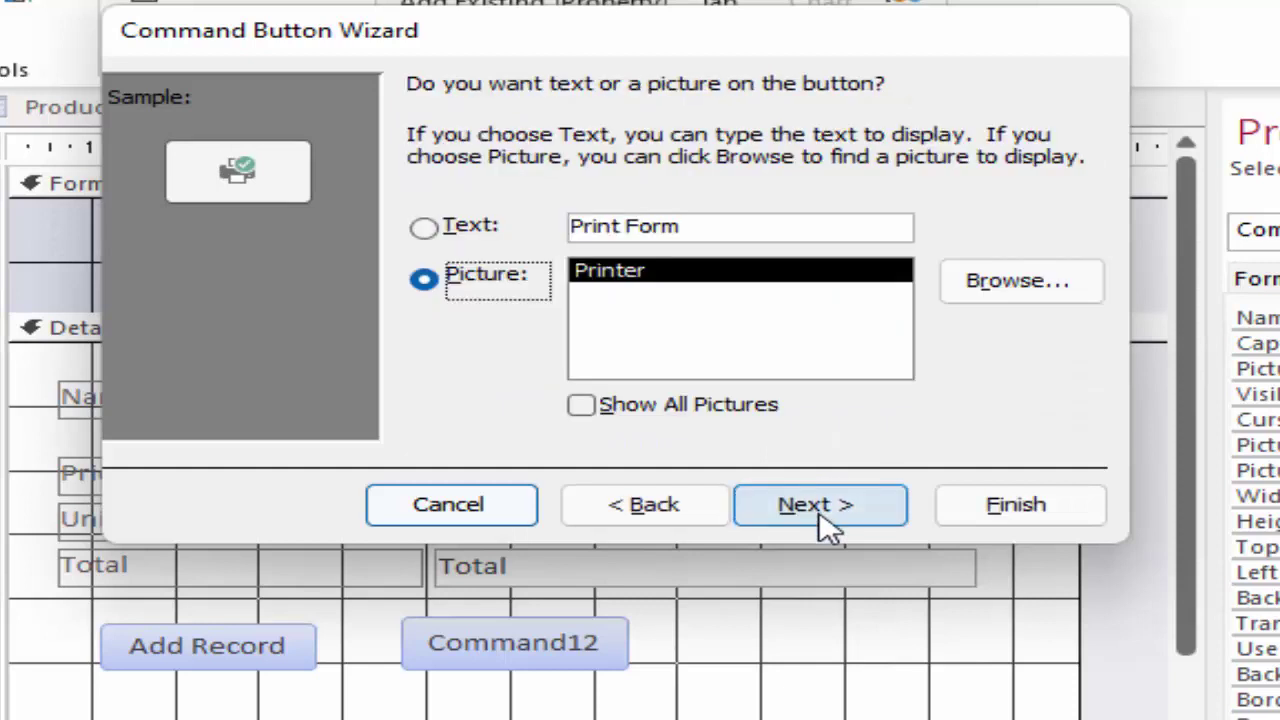
{"action": "left_click", "coordinate": [448, 234]}
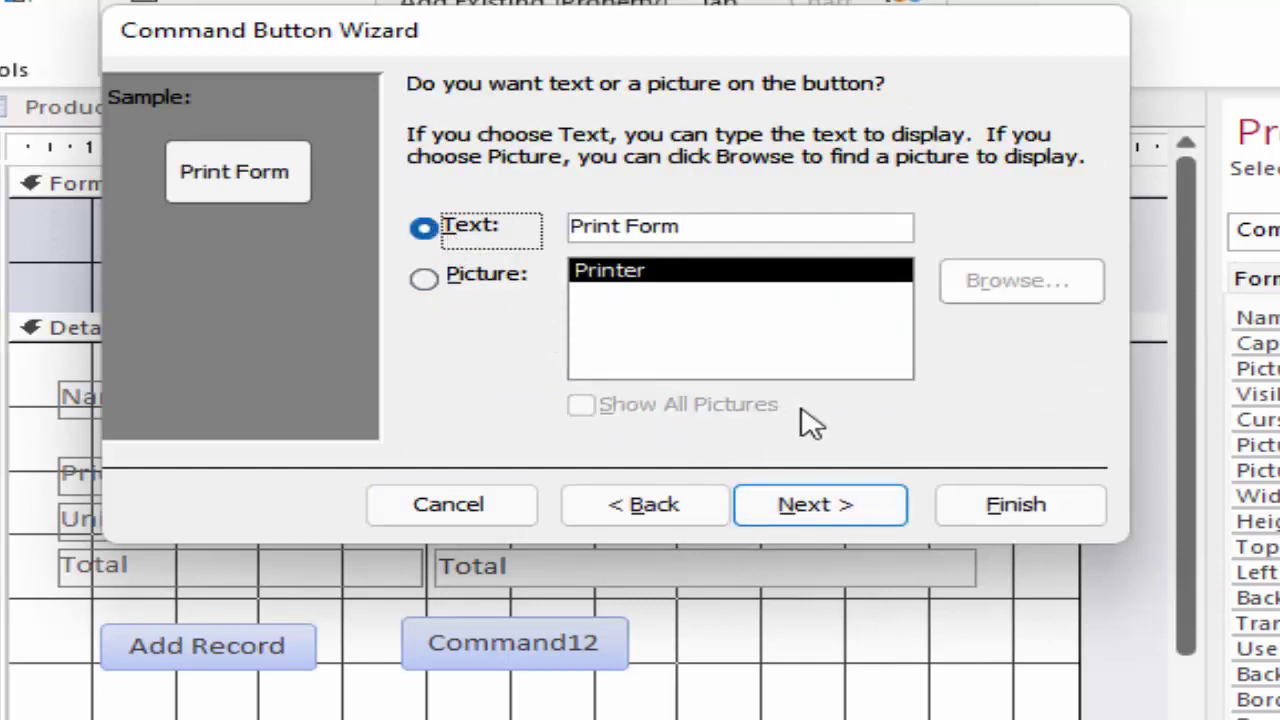
{"action": "left_click", "coordinate": [862, 505]}
{"action": "left_click", "coordinate": [1080, 515]}
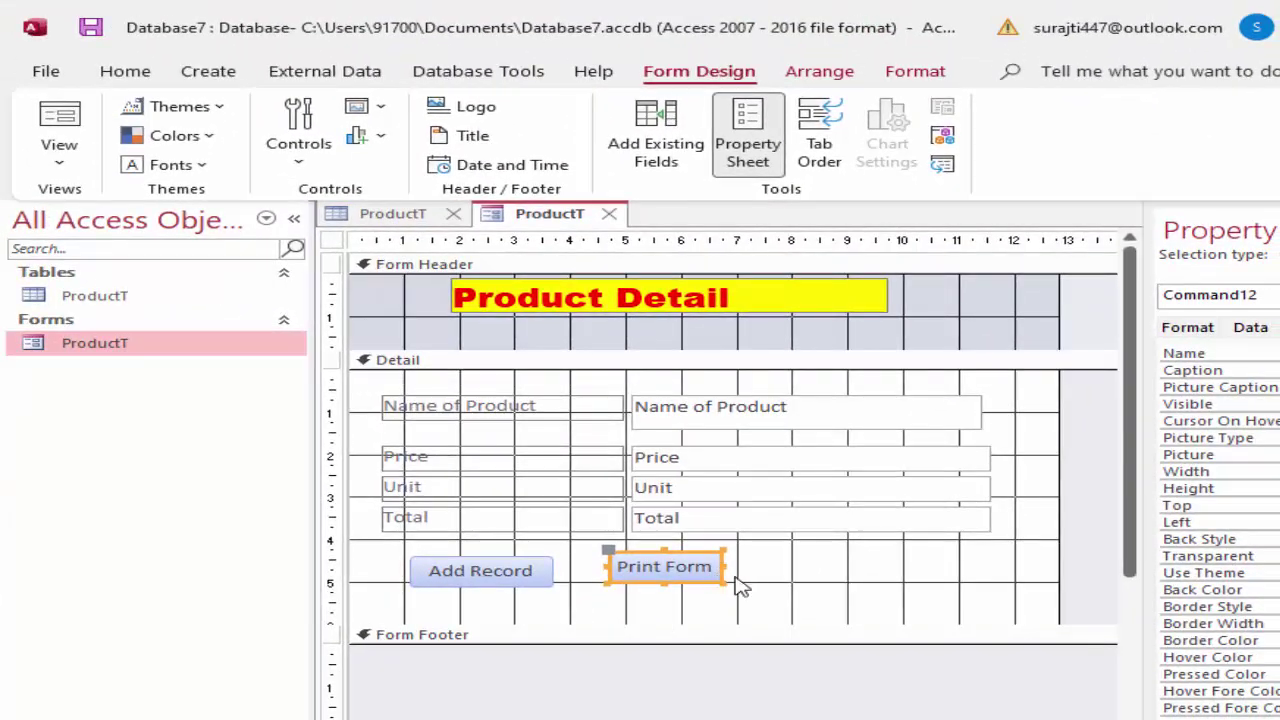
{"action": "left_click_drag", "start_coordinate": [723, 582], "coordinate": [734, 586]}
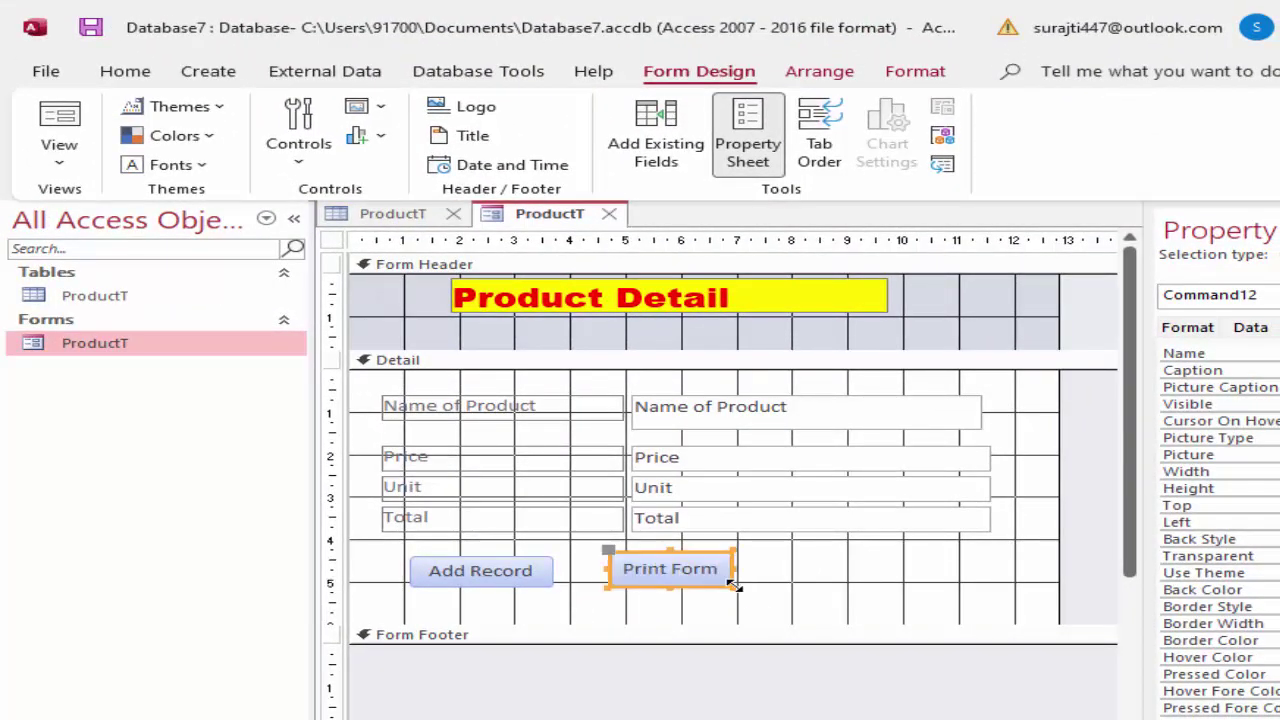
{"action": "left_click", "coordinate": [785, 595]}
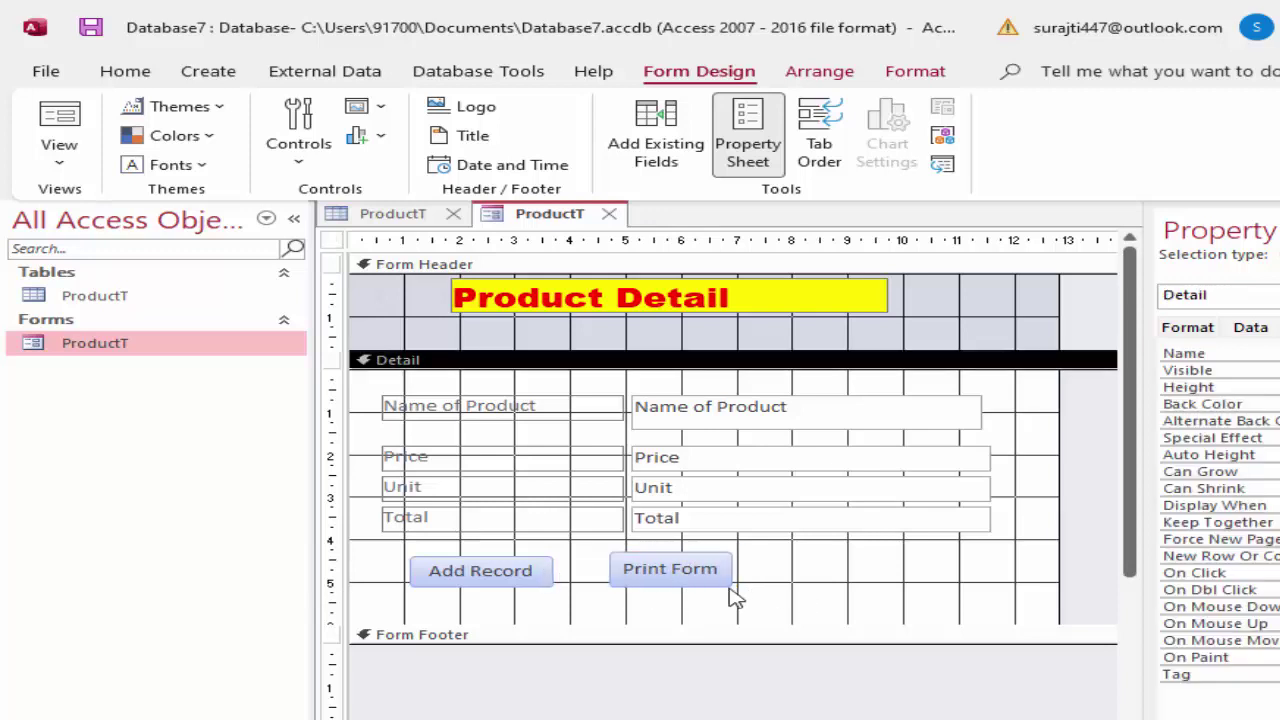
Draw a third button using Record Operations > Delete Record, labelled 'Delete Record'
{"action": "left_click", "coordinate": [298, 130]}
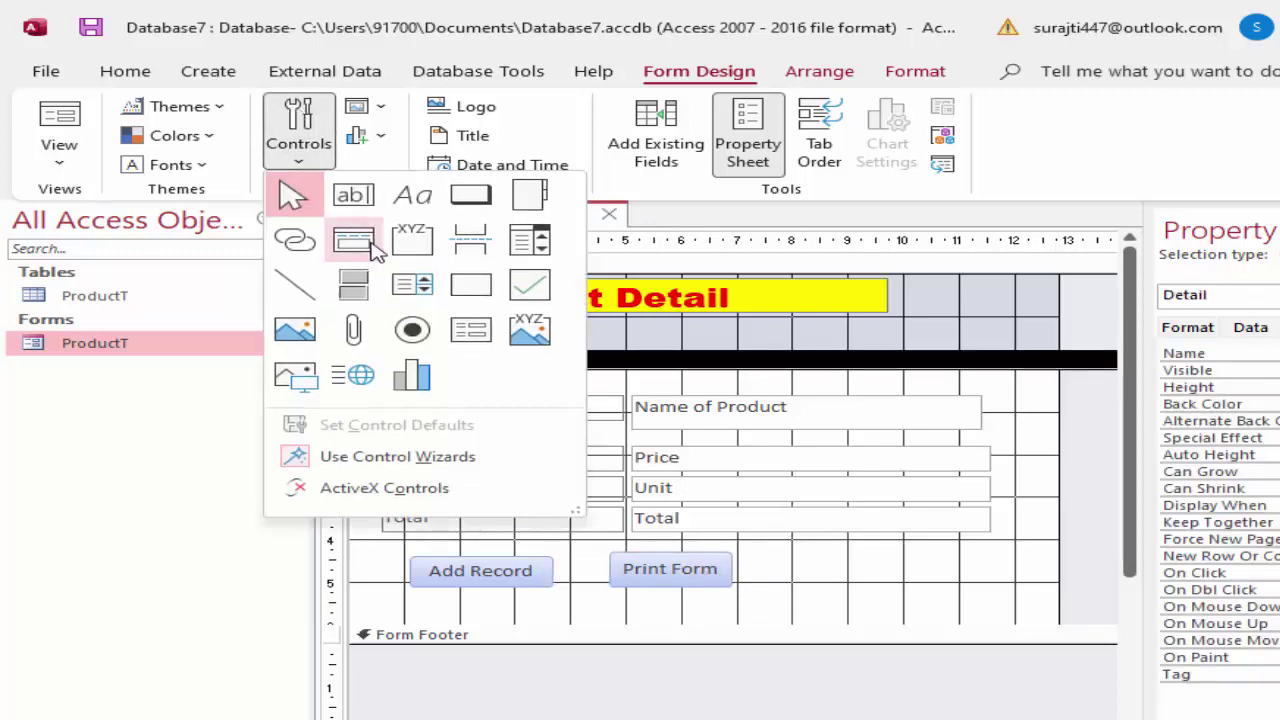
{"action": "left_click", "coordinate": [472, 199]}
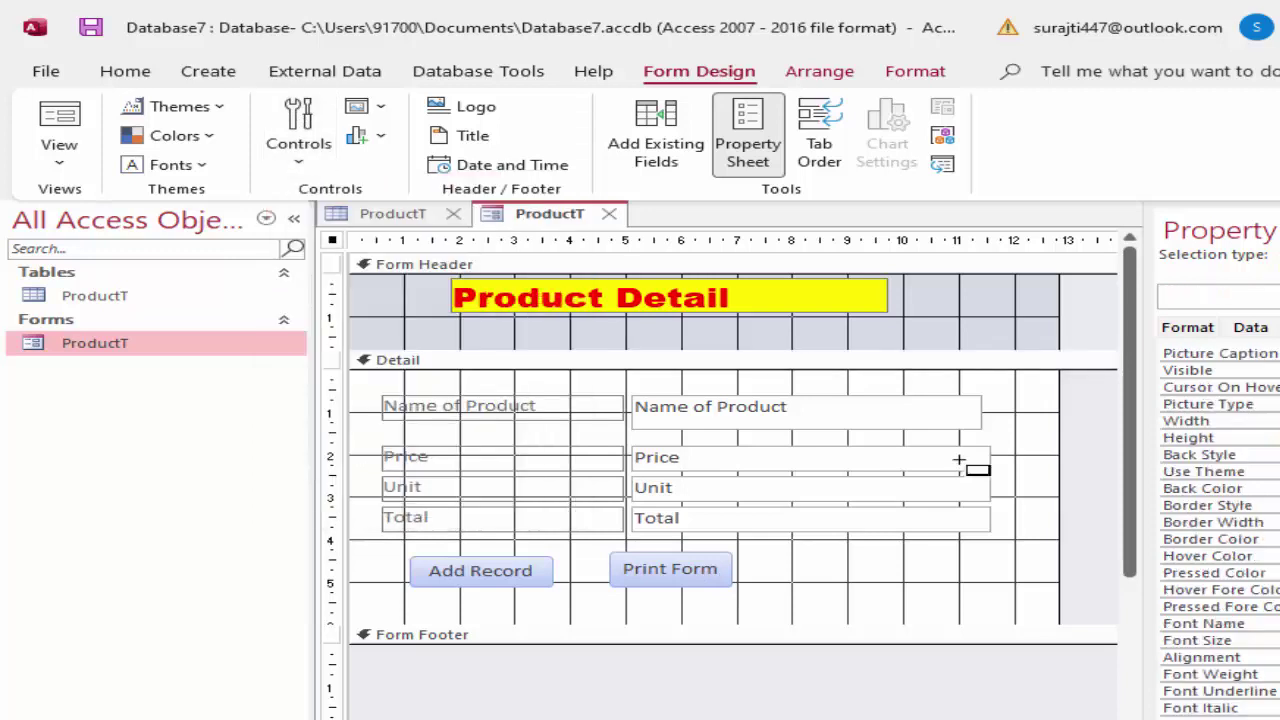
{"action": "left_click_drag", "start_coordinate": [786, 552], "coordinate": [919, 590]}
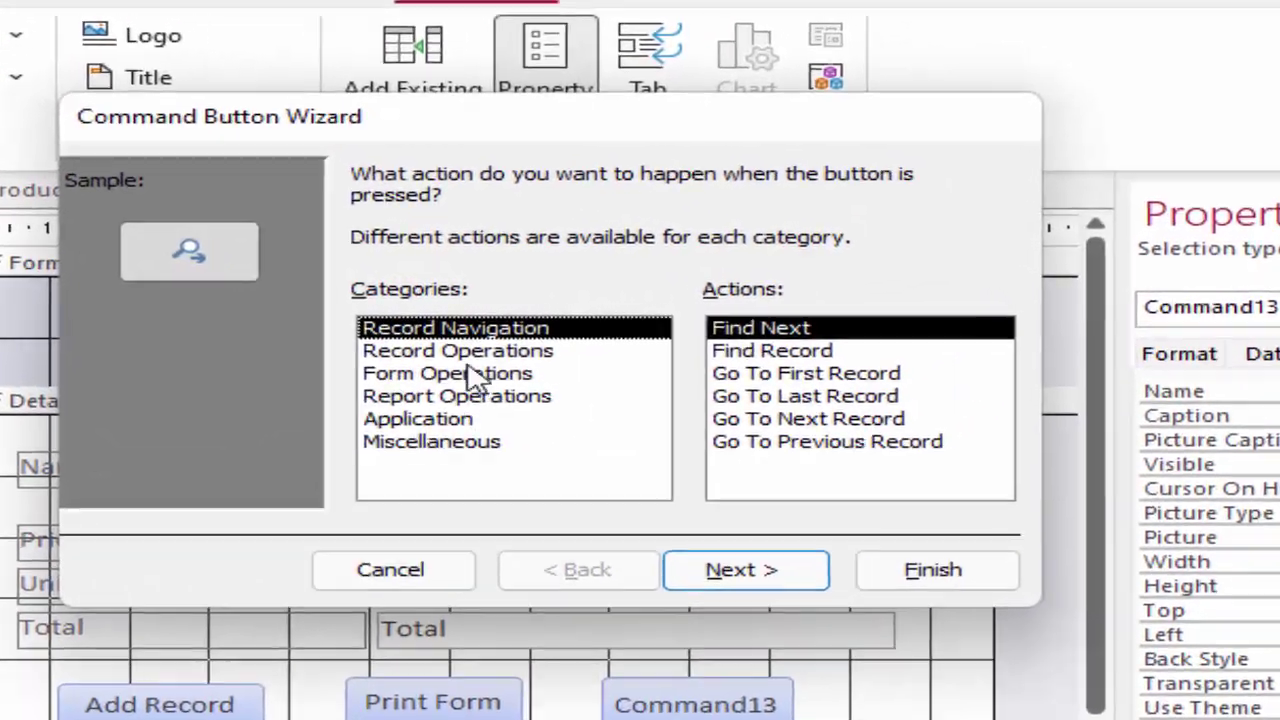
{"action": "left_click", "coordinate": [466, 352]}
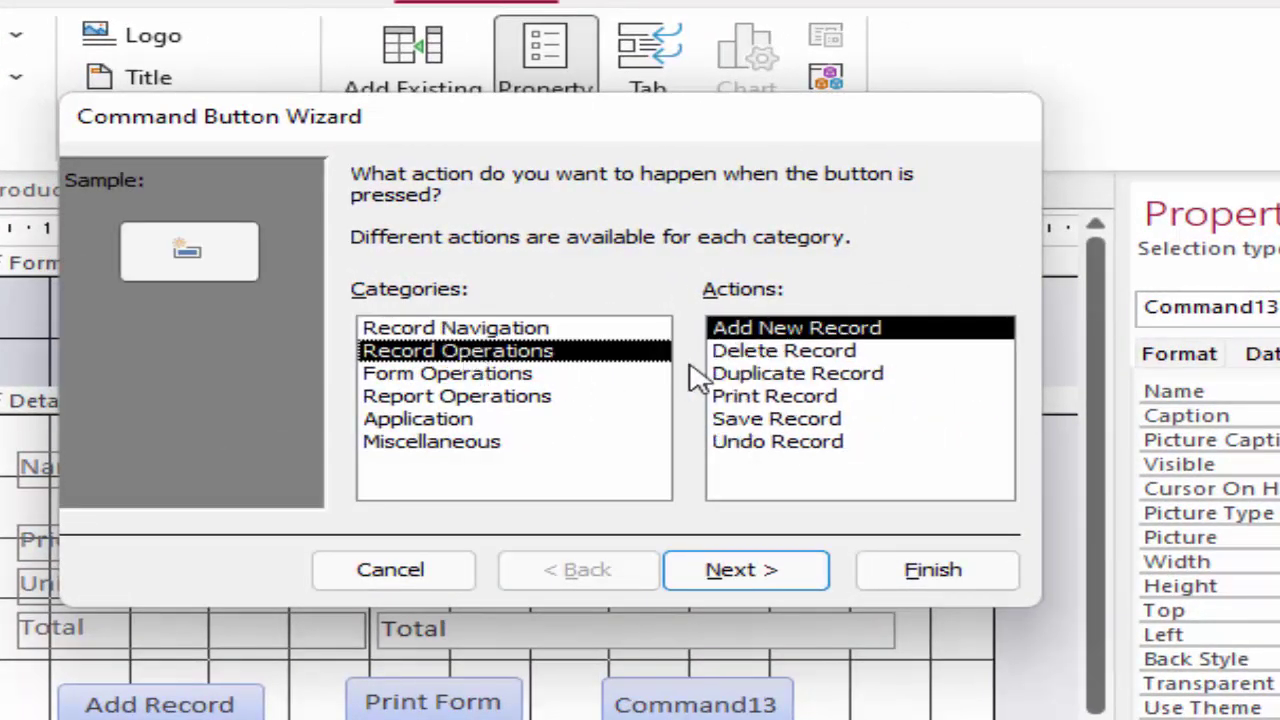
{"action": "left_click", "coordinate": [746, 354]}
{"action": "left_click", "coordinate": [757, 569]}
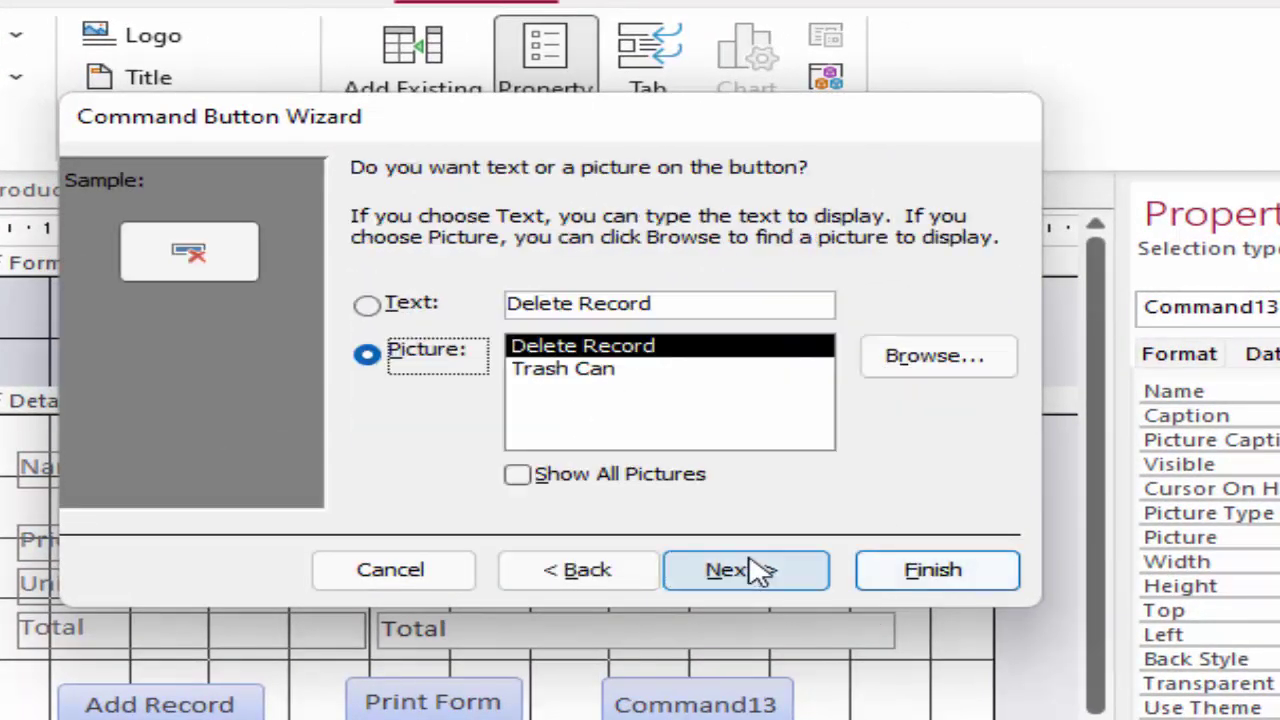
{"action": "left_click", "coordinate": [392, 308]}
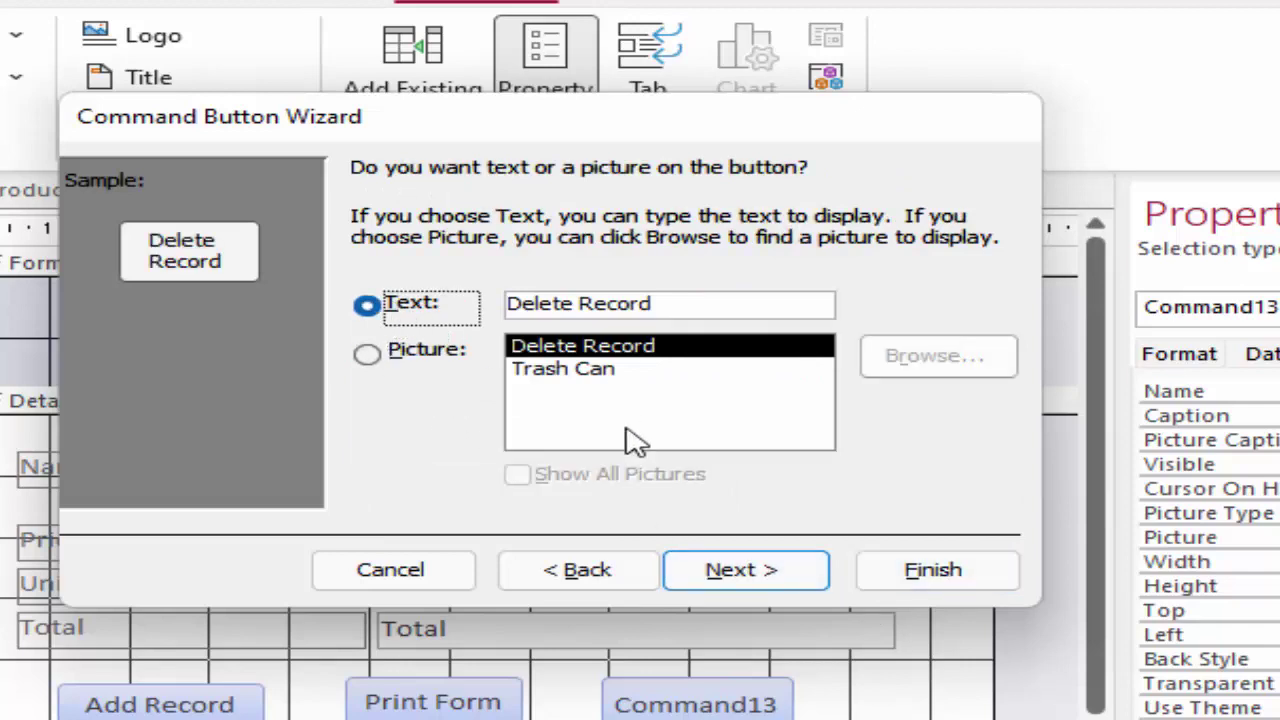
{"action": "left_click", "coordinate": [777, 580]}
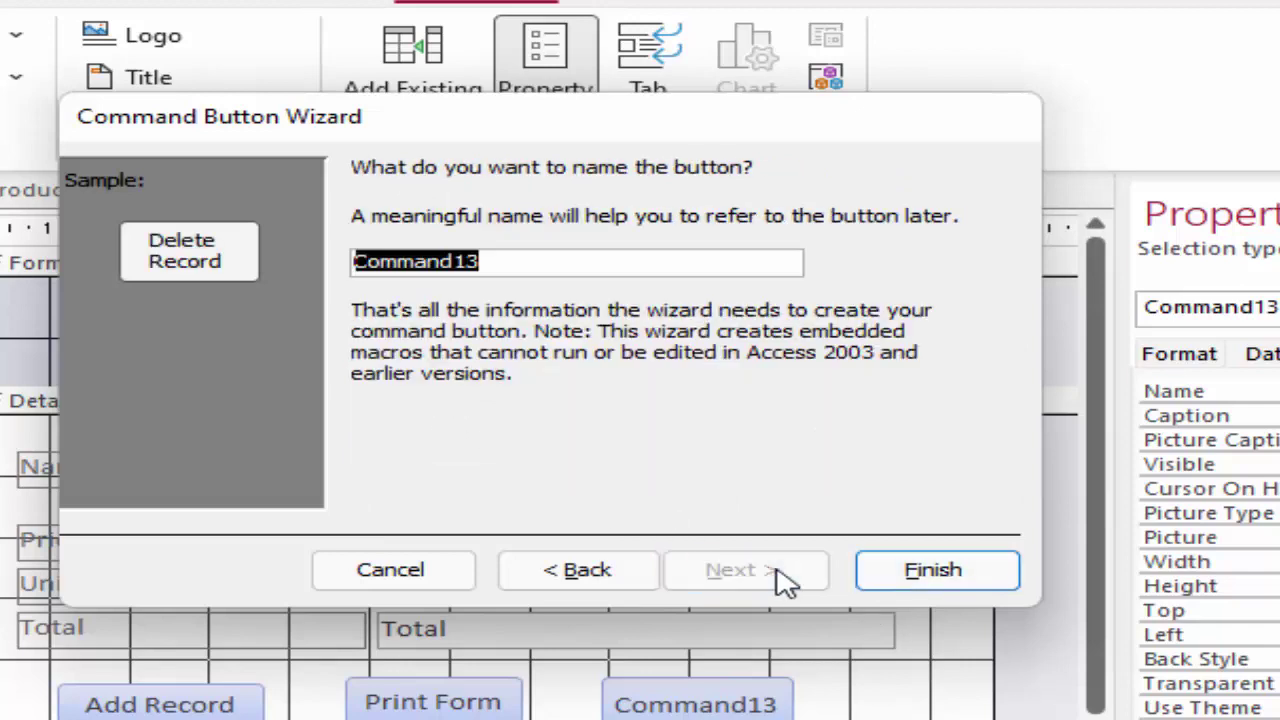
{"action": "left_click", "coordinate": [972, 585]}
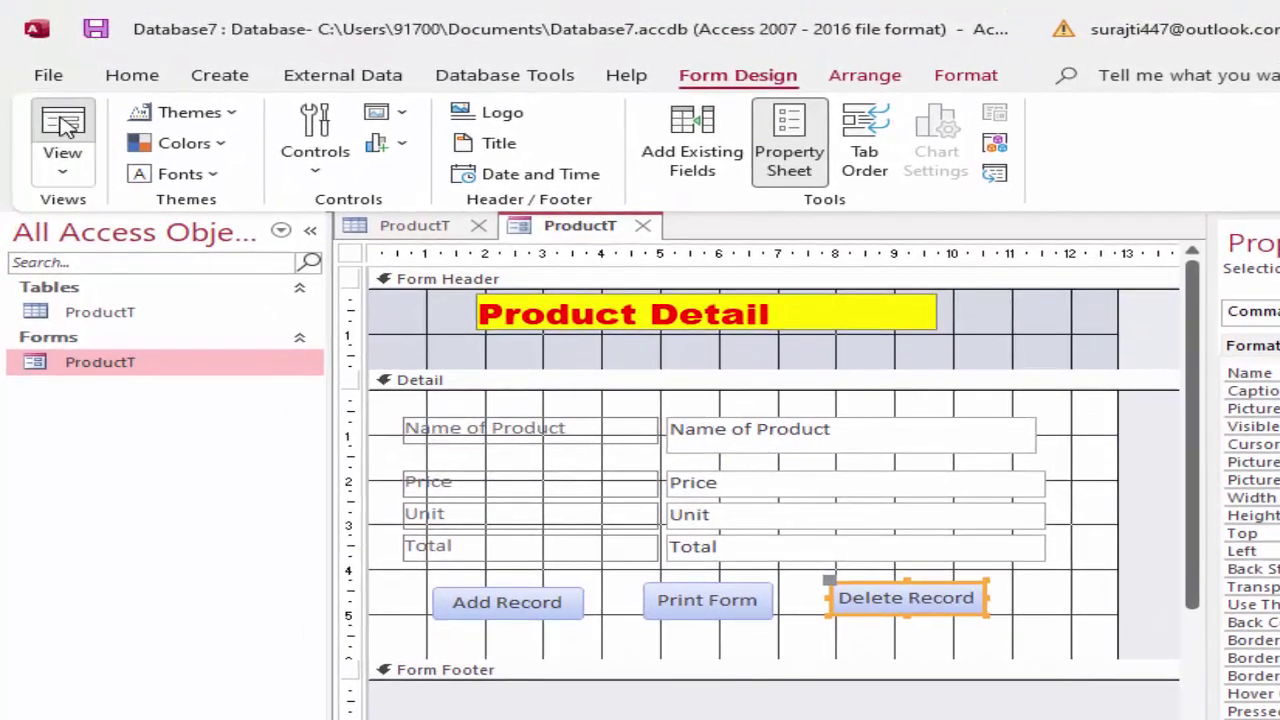
In Form view, use Add Record to enter a Keyboard product (220, 7 units), then close the form
{"action": "left_click", "coordinate": [59, 125]}
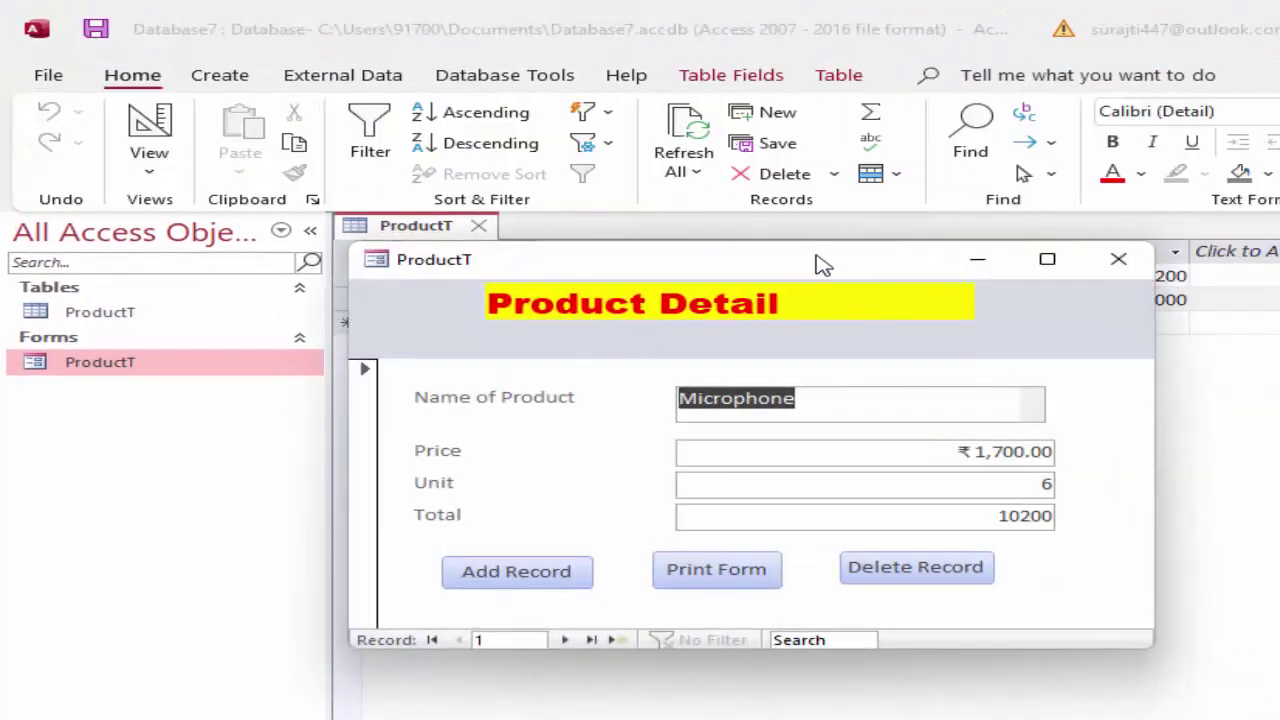
{"action": "mouse_move", "coordinate": [817, 262]}
{"action": "left_mouse_down"}
{"action": "mouse_move", "coordinate": [914, 143]}
{"action": "mouse_move", "coordinate": [790, 138]}
{"action": "left_mouse_up"}
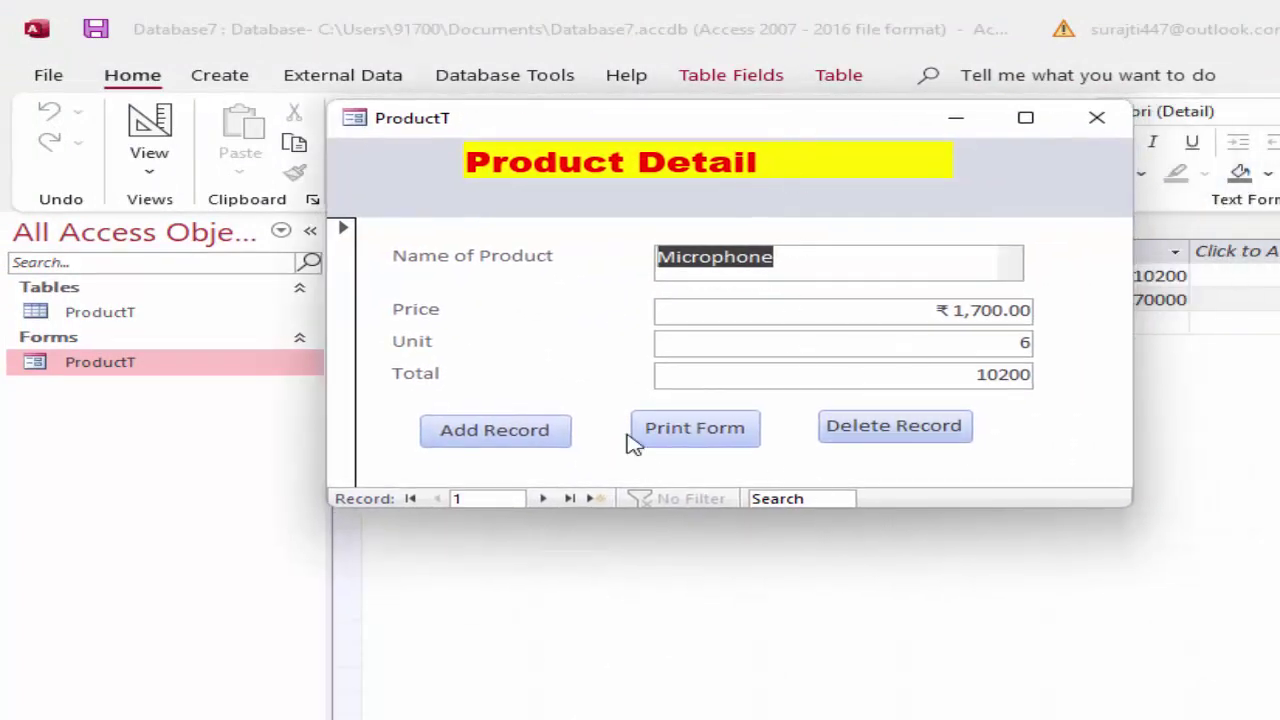
{"action": "left_click", "coordinate": [527, 440]}
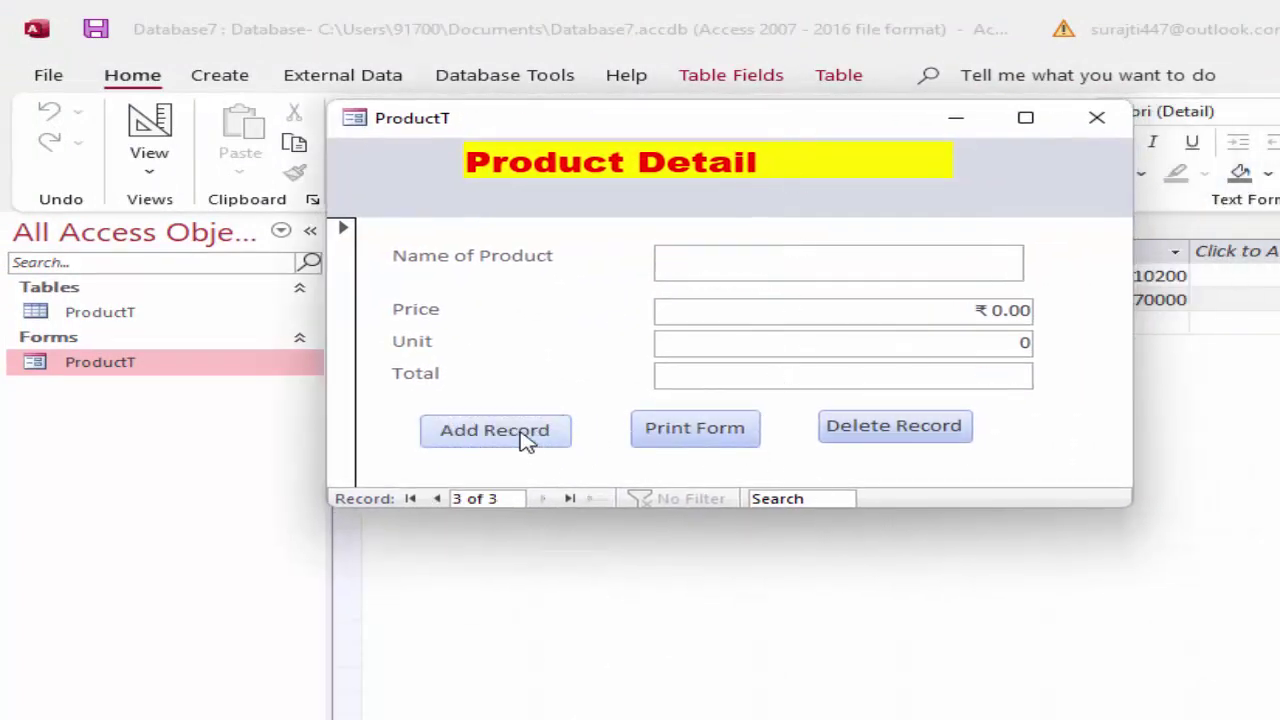
{"action": "left_click", "coordinate": [700, 258]}
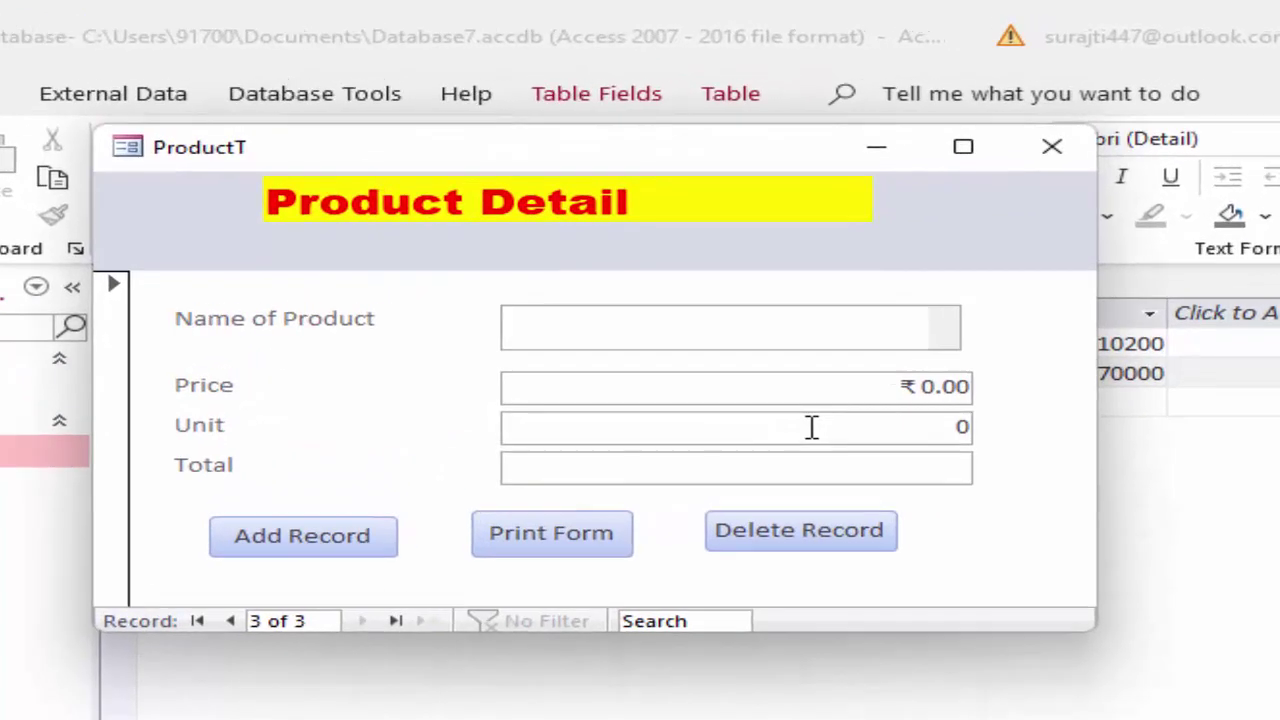
{"action": "type", "text": "Keyboard"}
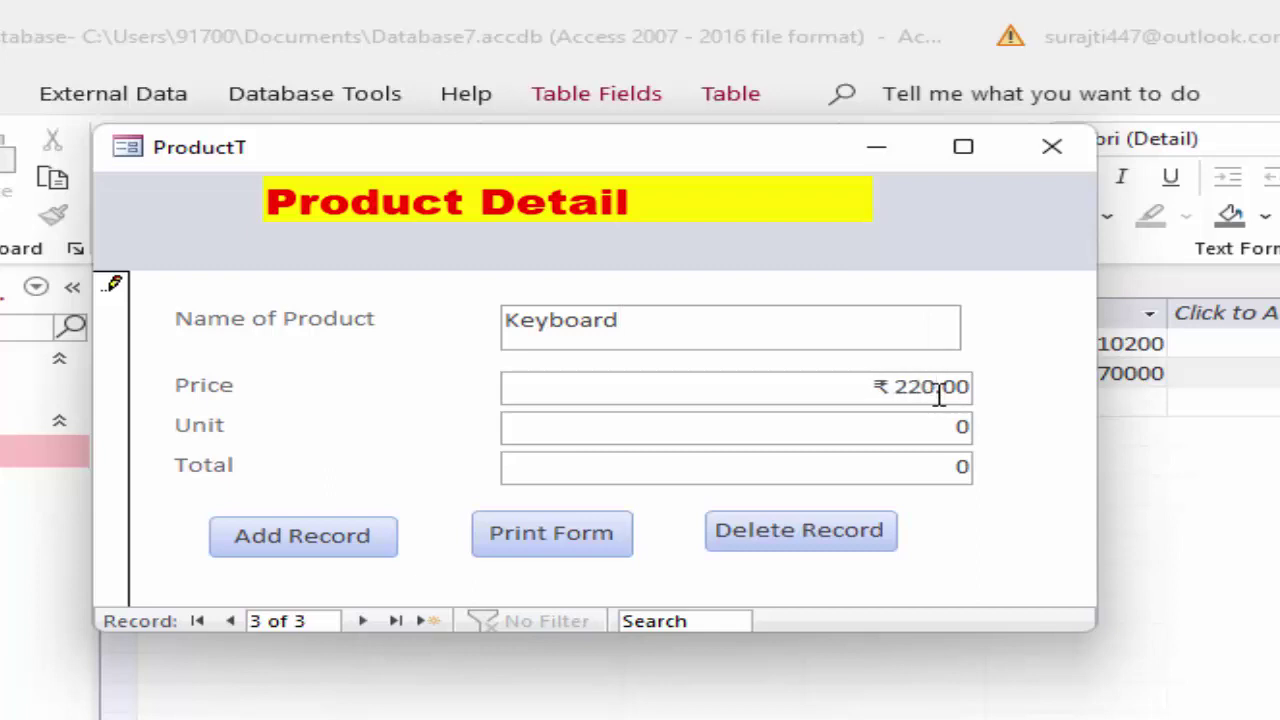
{"action": "key", "text": "Tab"}
{"action": "key", "text": "Tab"}
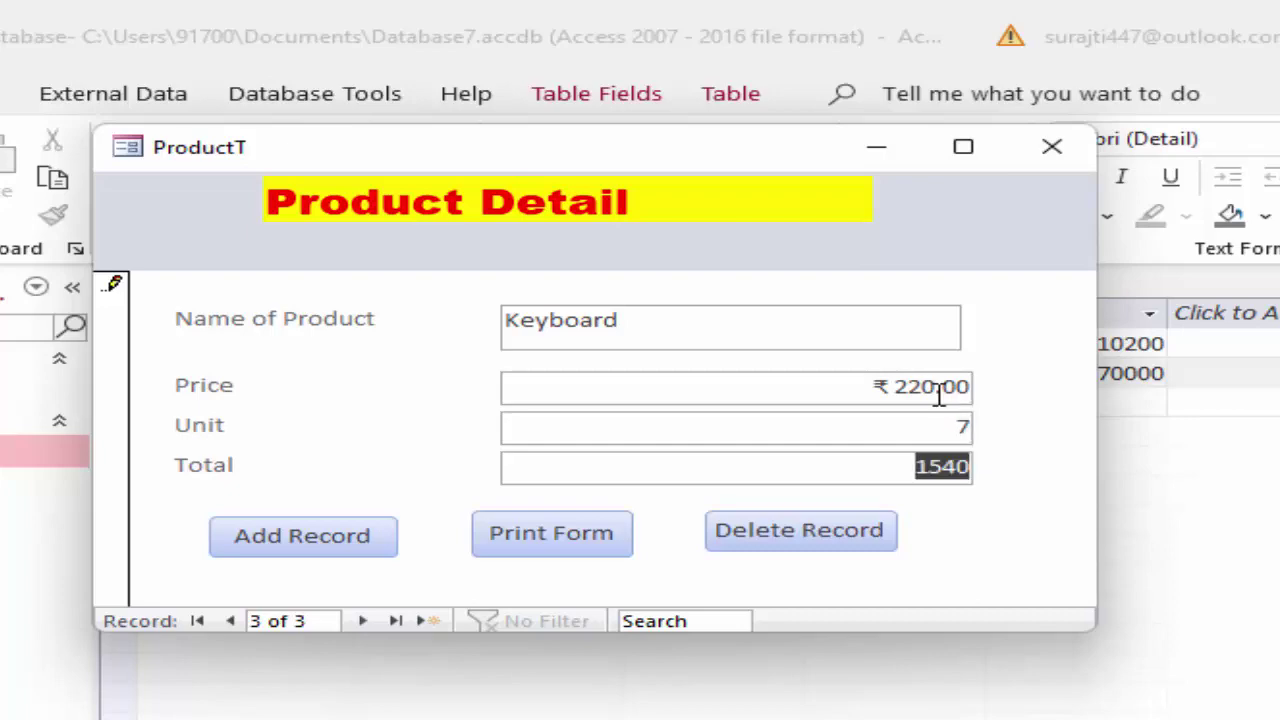
{"action": "left_click", "coordinate": [1054, 148]}
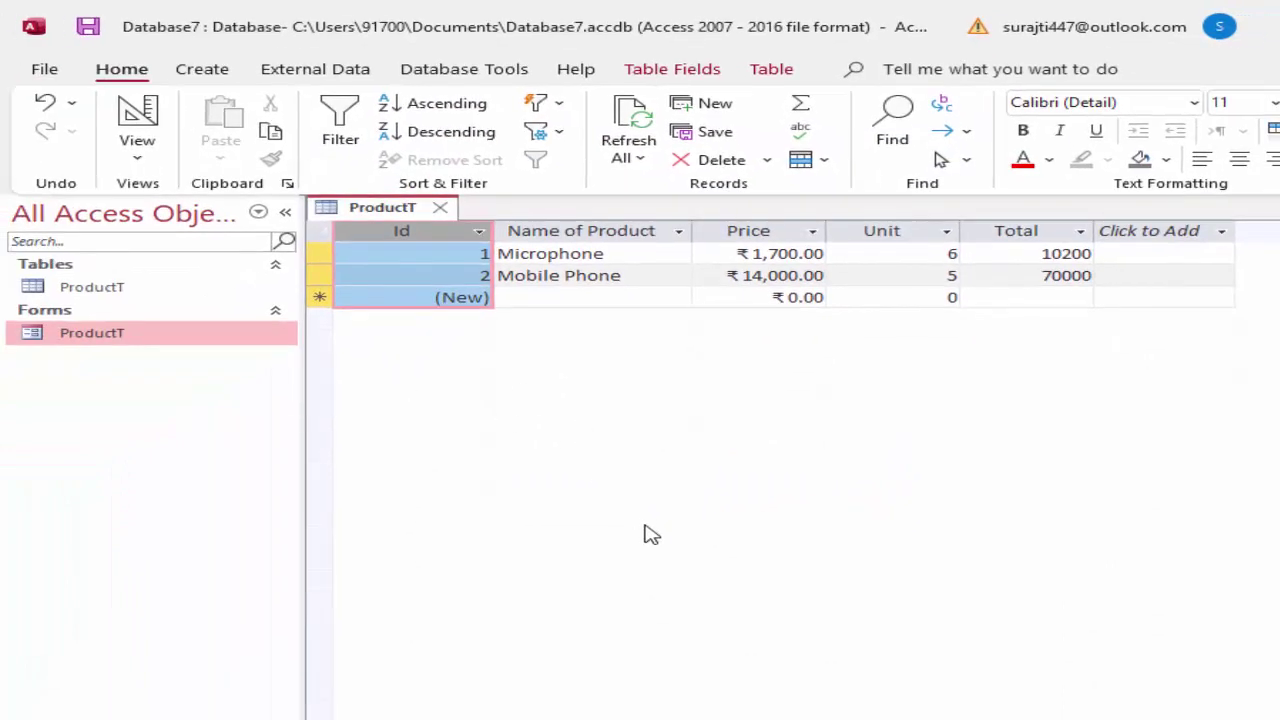
Reopen the ProductT form in Design View and make the Detail section taller
{"action": "right_click", "coordinate": [204, 336]}
{"action": "left_click", "coordinate": [300, 407]}
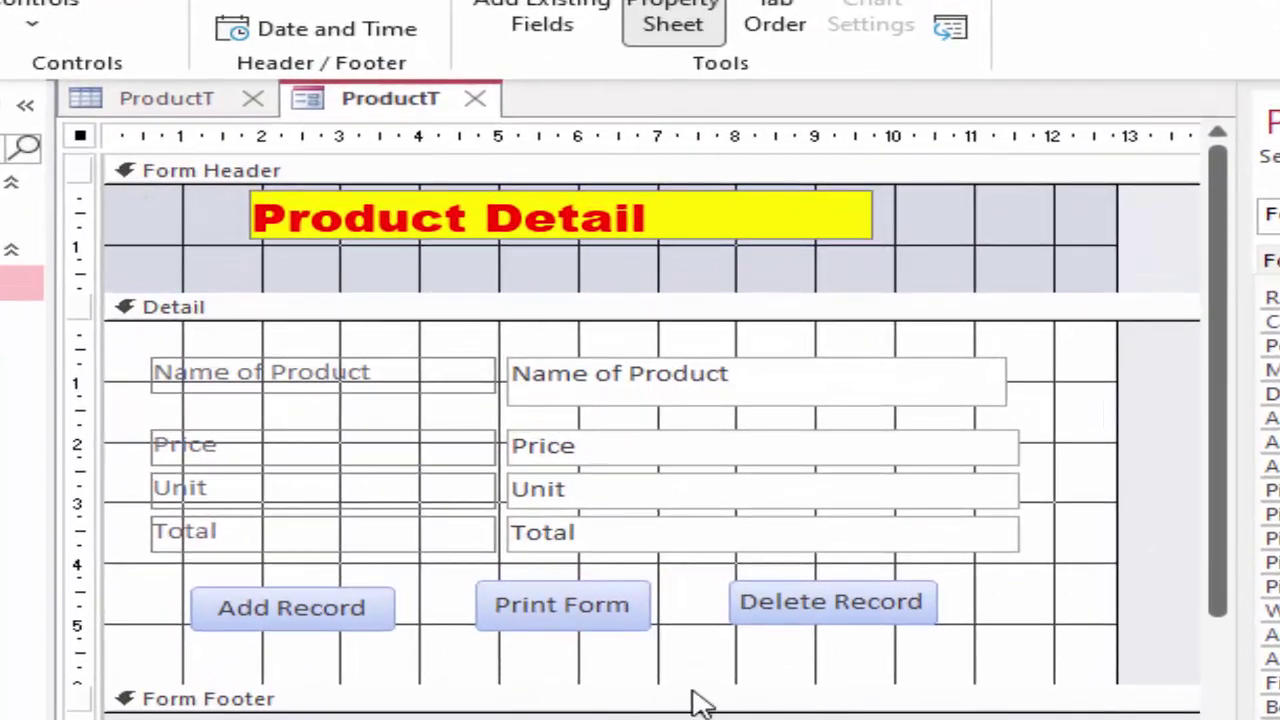
{"action": "left_click_drag", "start_coordinate": [693, 683], "coordinate": [693, 715]}
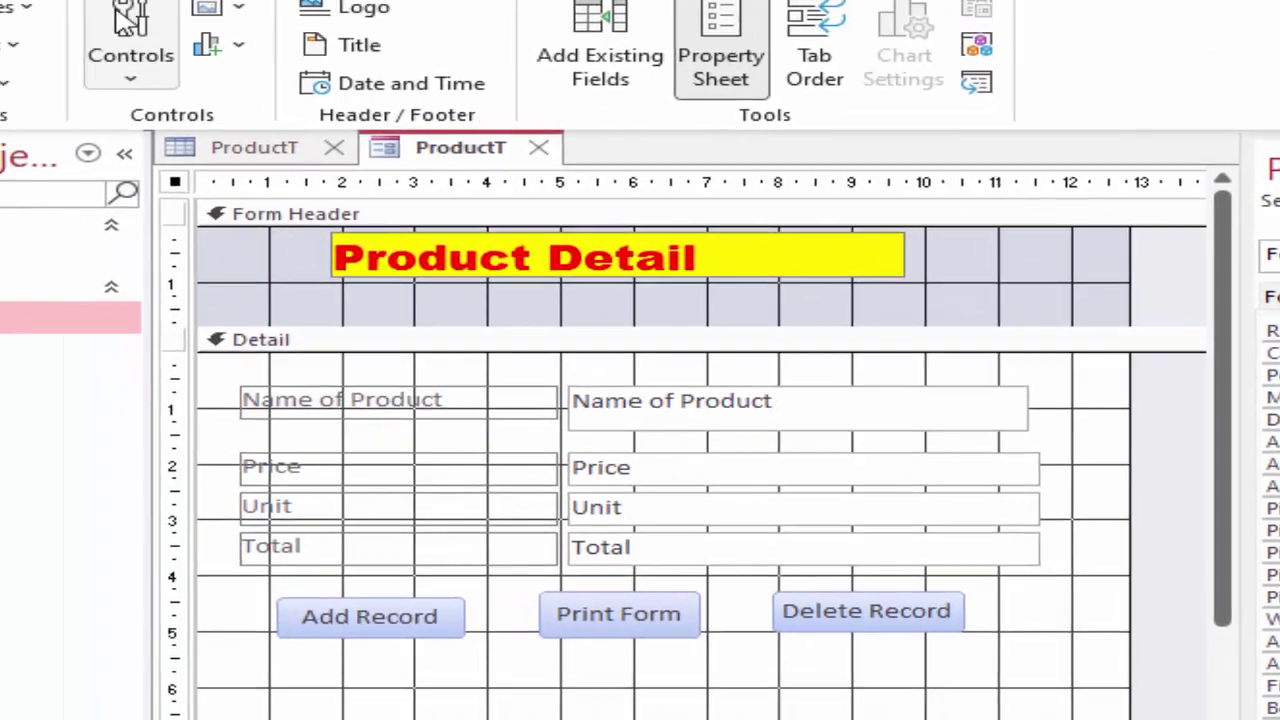
Draw a button below Add Record using Record Operations > Save Record with the Check Mark picture
{"action": "left_click", "coordinate": [300, 140]}
{"action": "left_click", "coordinate": [462, 259]}
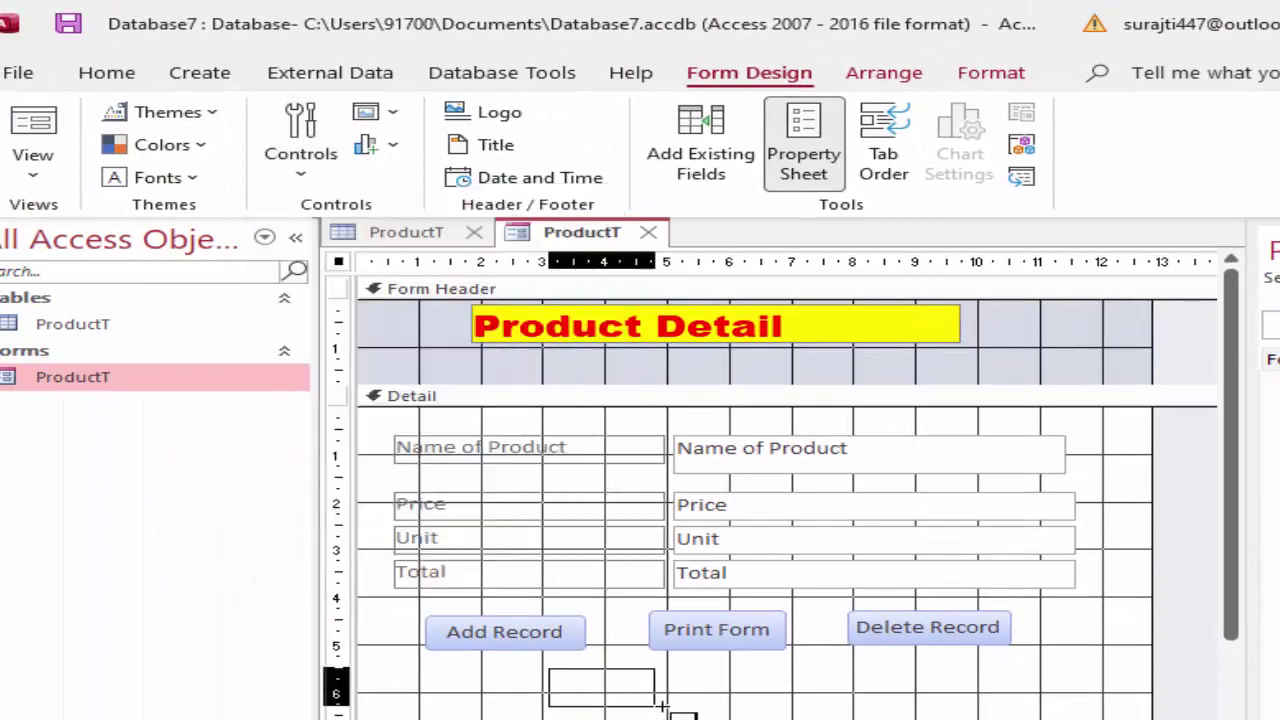
{"action": "left_click_drag", "start_coordinate": [580, 690], "coordinate": [720, 712]}
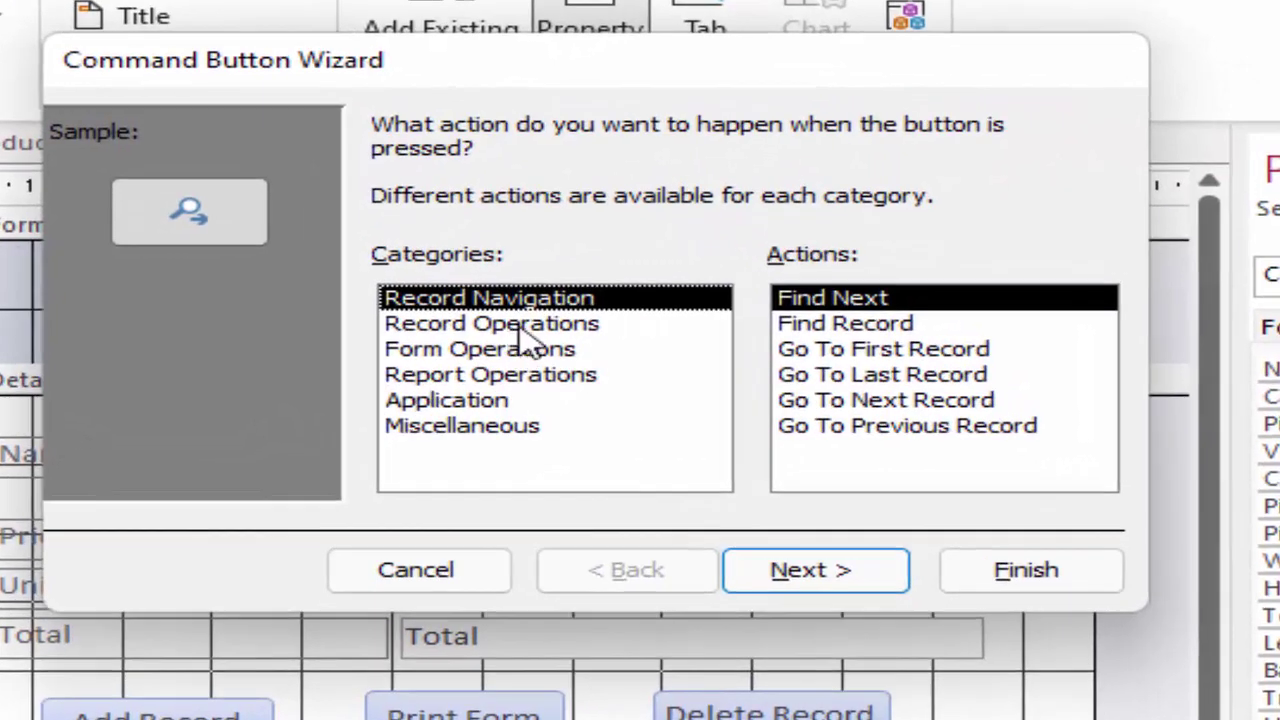
{"action": "left_click", "coordinate": [528, 326]}
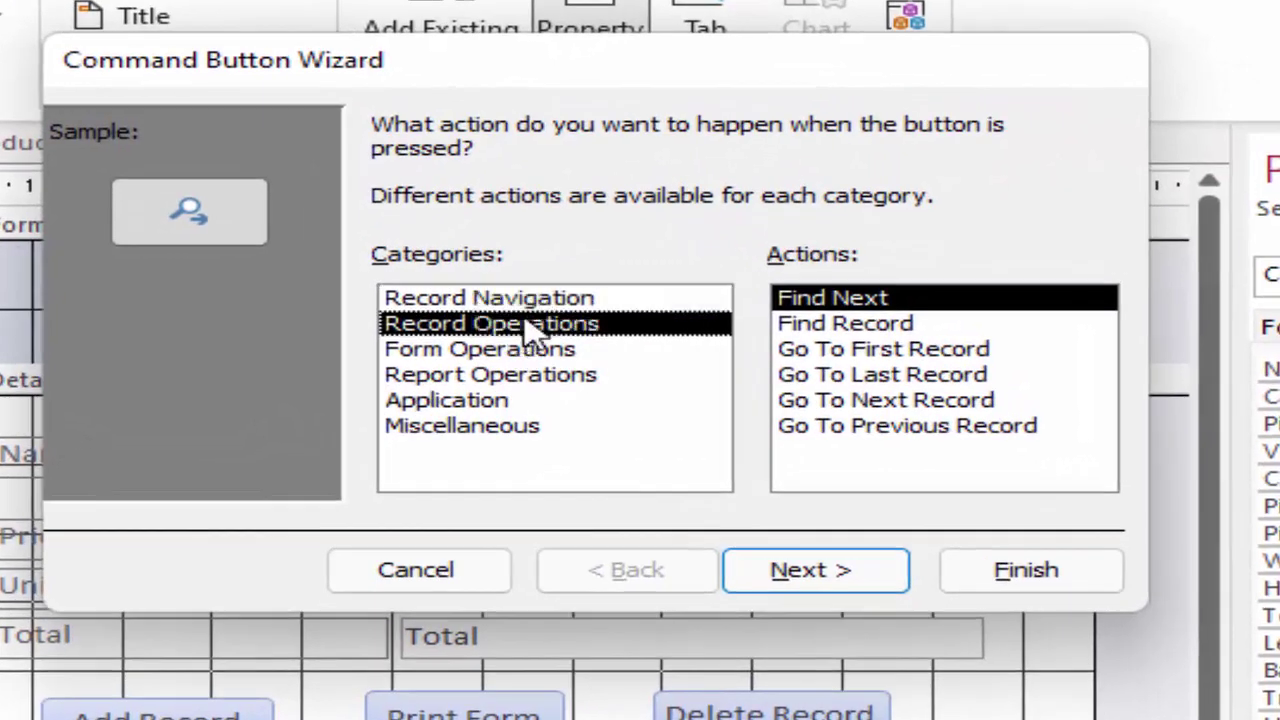
{"action": "left_click", "coordinate": [852, 405]}
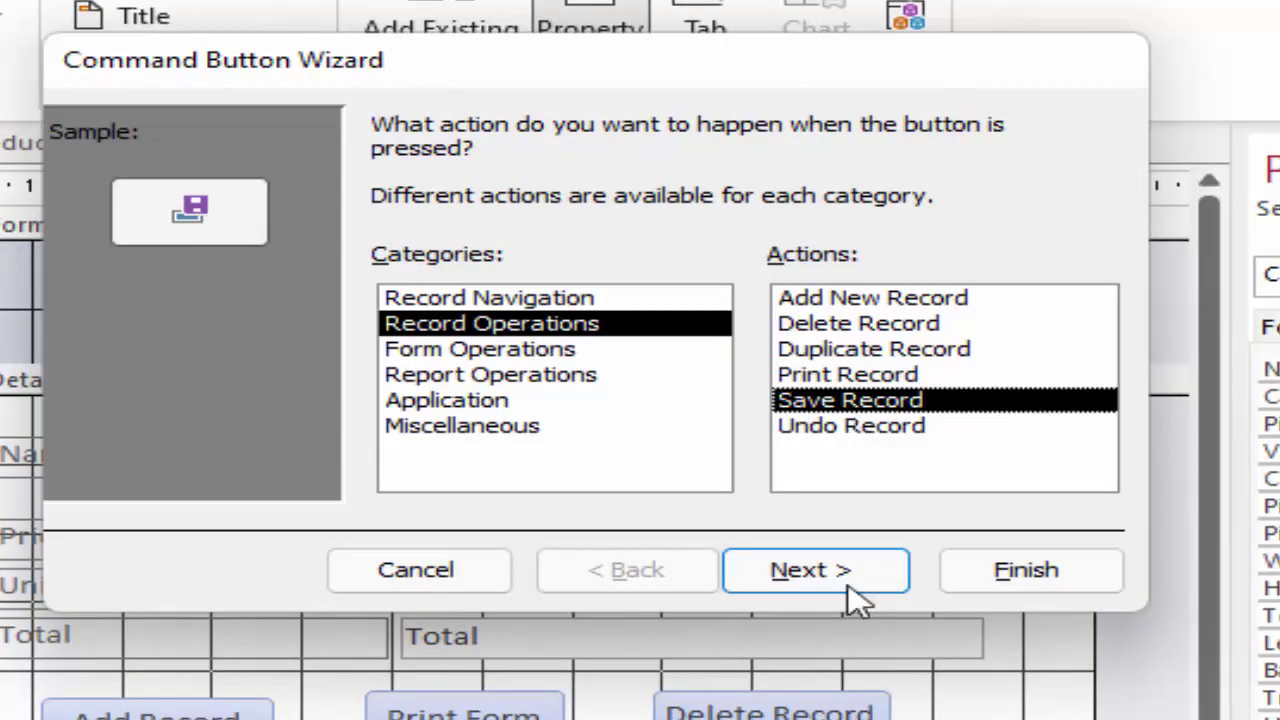
{"action": "left_click", "coordinate": [812, 588]}
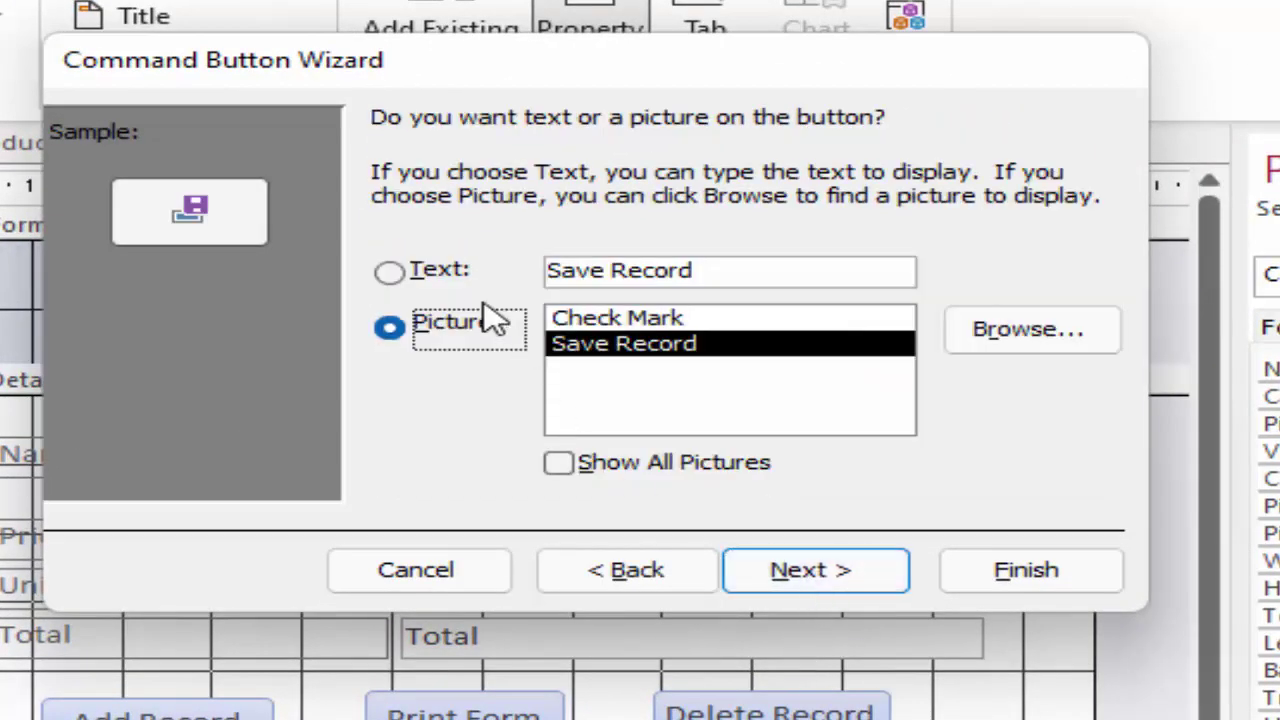
{"action": "left_click", "coordinate": [630, 320]}
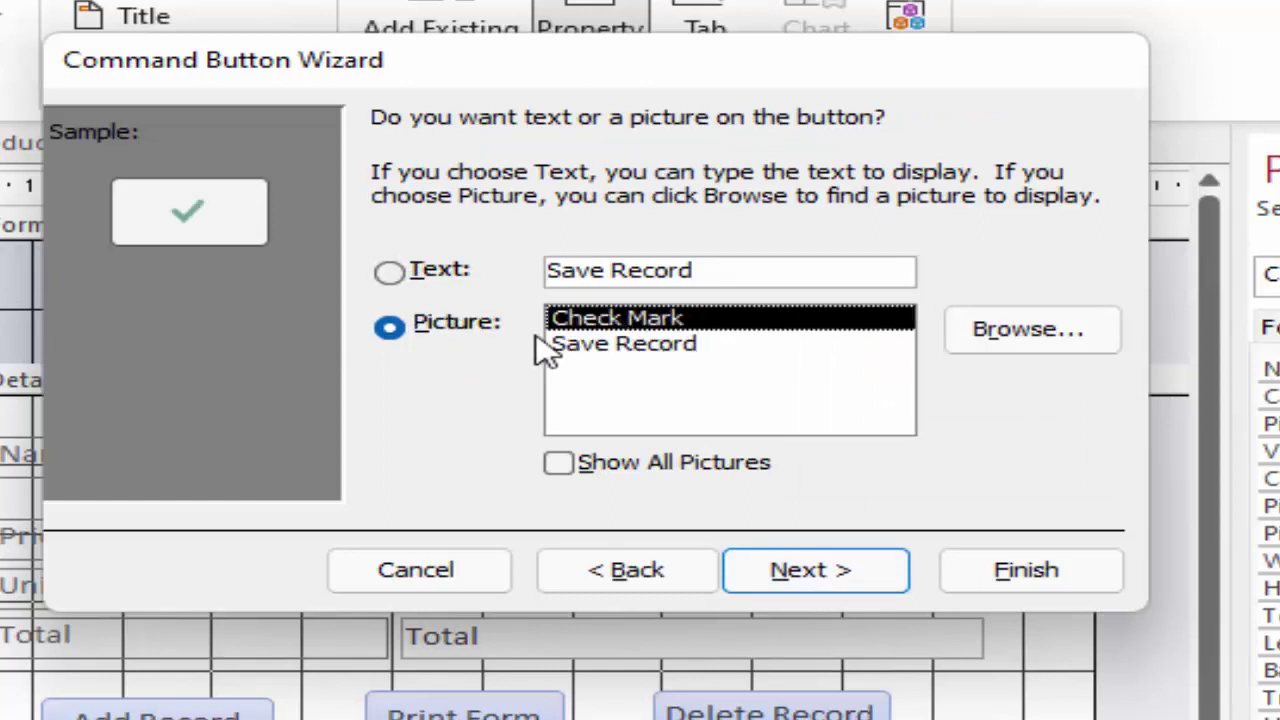
{"action": "left_click", "coordinate": [443, 285]}
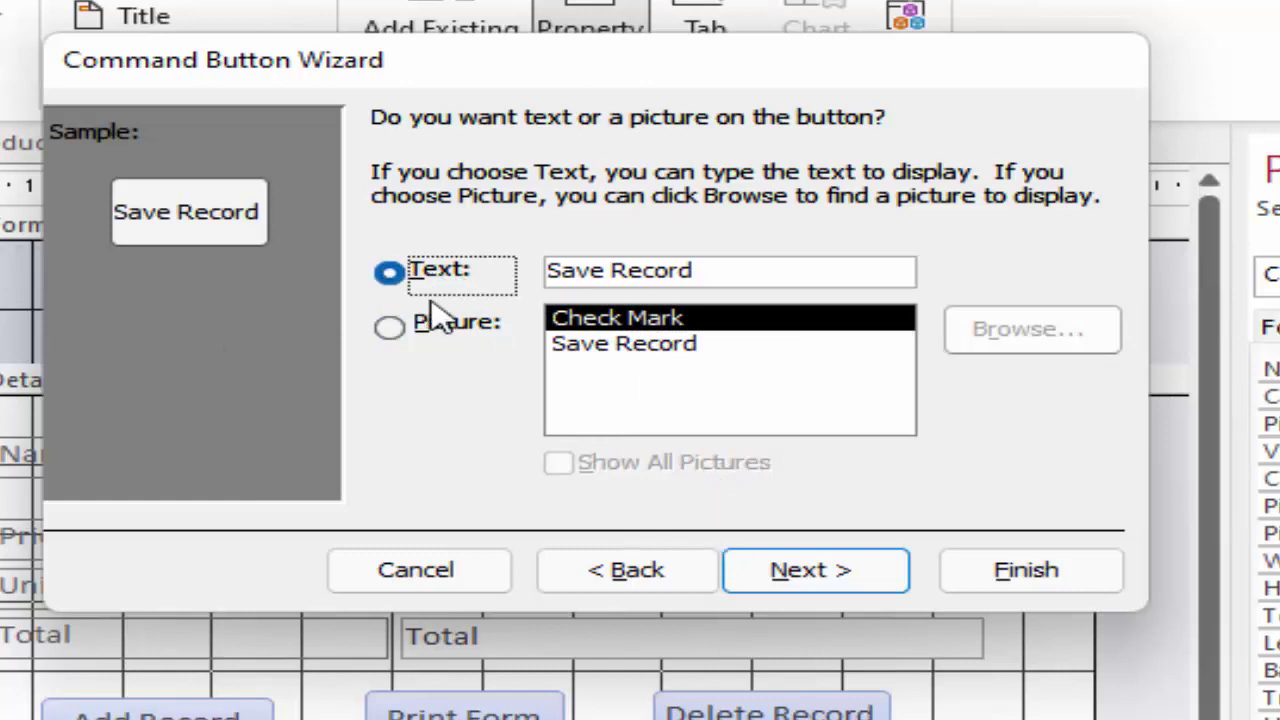
{"action": "left_click", "coordinate": [470, 328]}
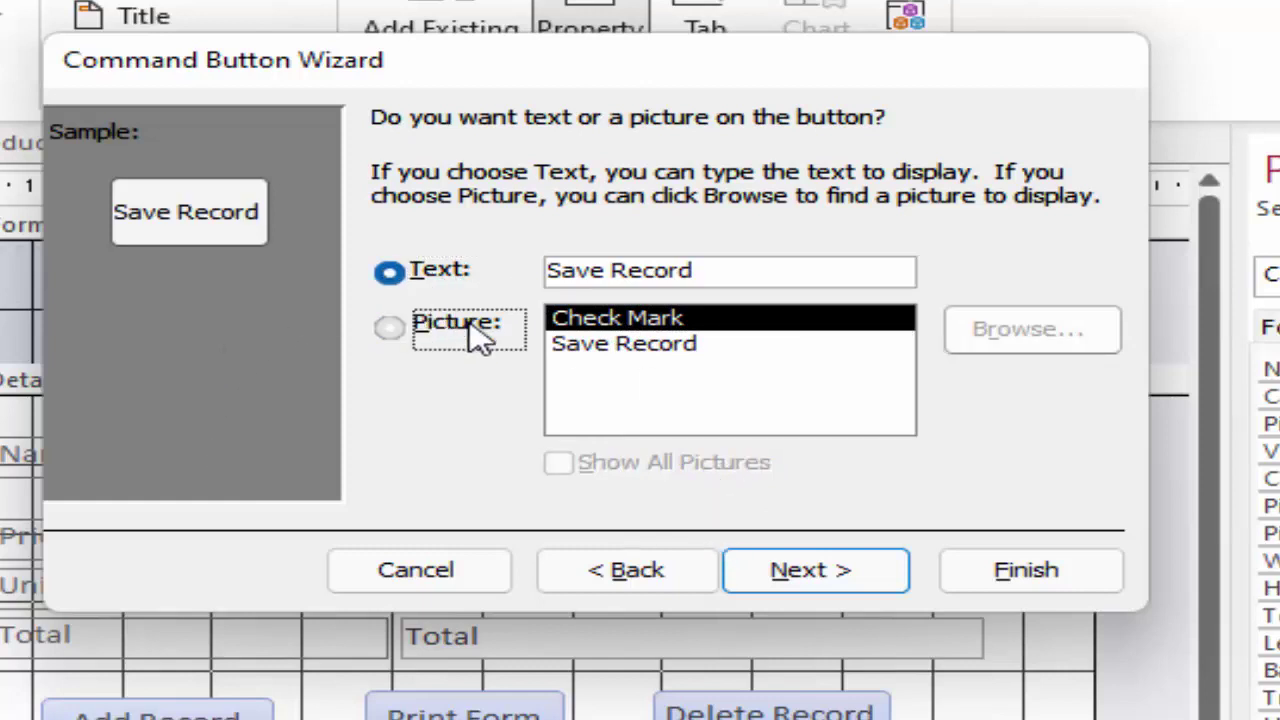
{"action": "left_click", "coordinate": [780, 571]}
{"action": "left_click", "coordinate": [990, 580]}
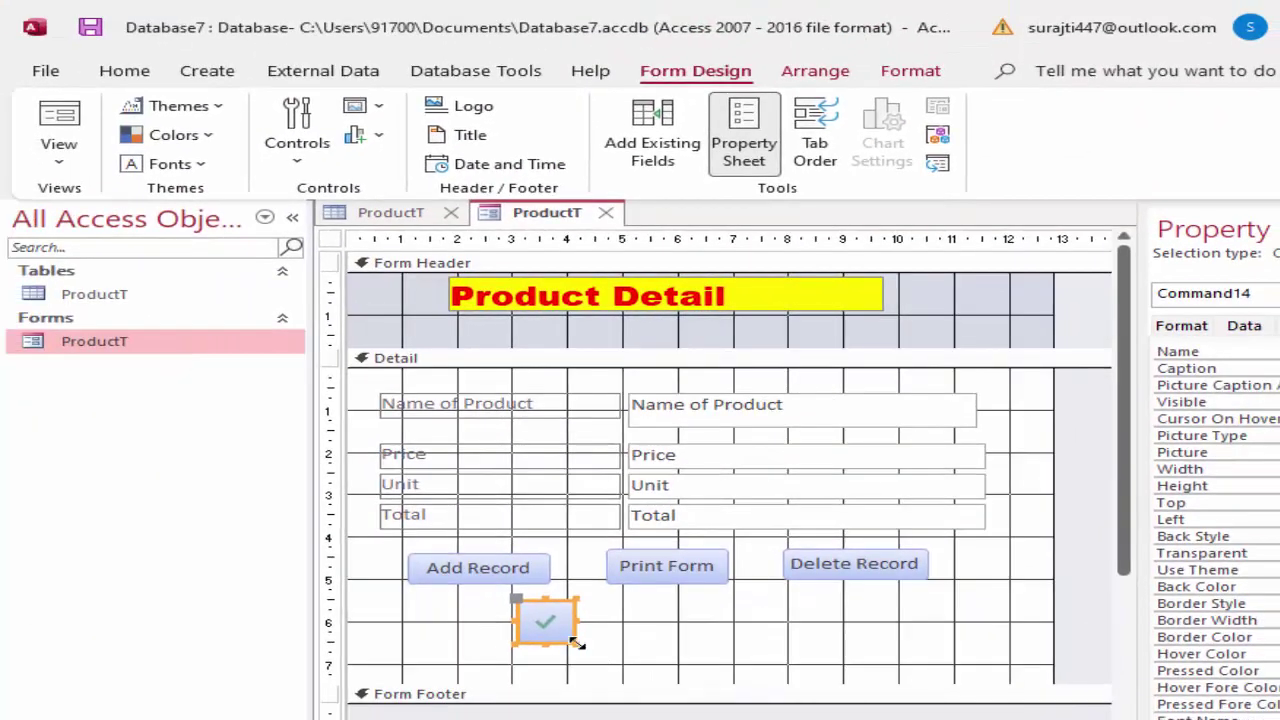
Widen the check-mark button and, in Form view, enter Keyboard with price 220 and 7 units
{"action": "left_click_drag", "start_coordinate": [576, 641], "coordinate": [636, 641]}
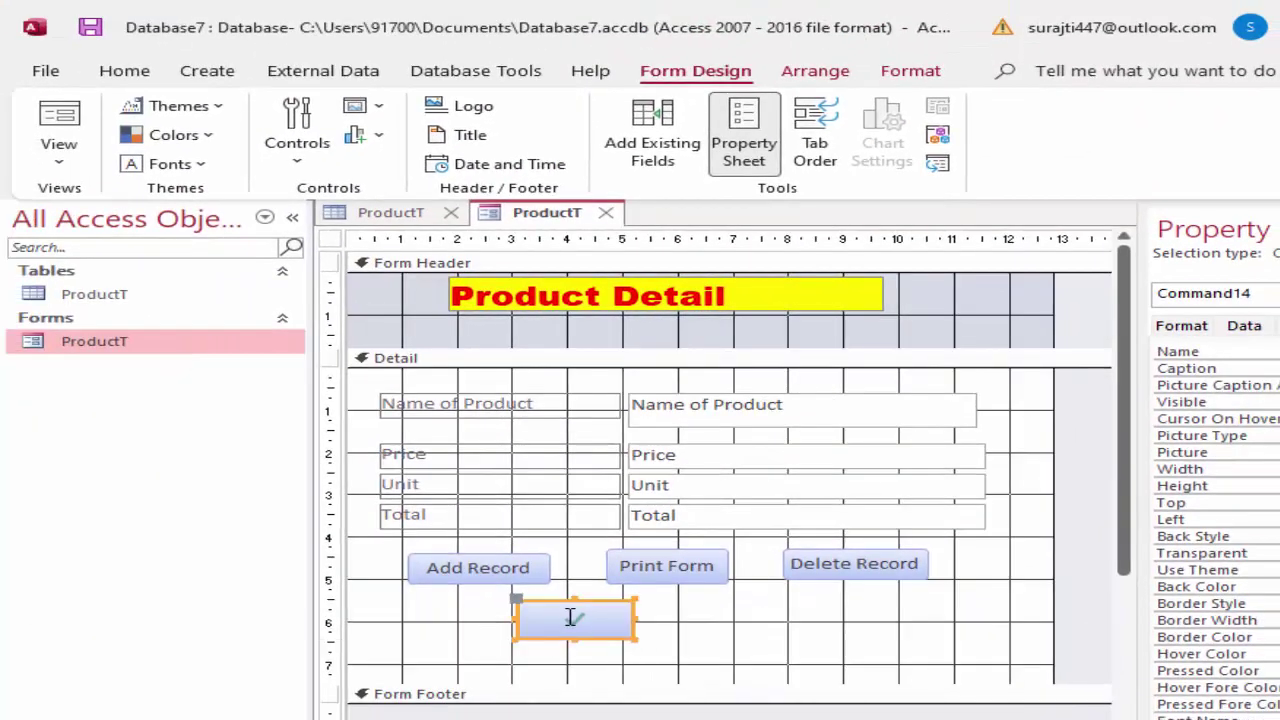
{"action": "left_click", "coordinate": [58, 138]}
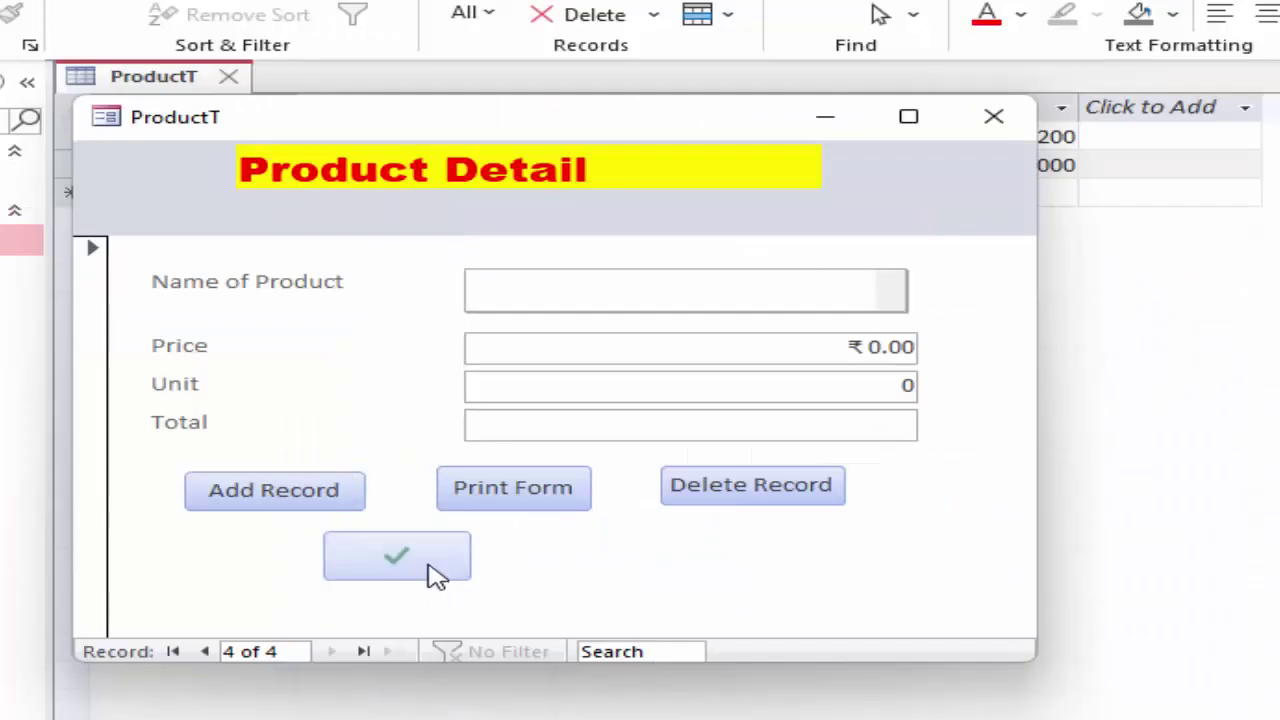
{"action": "left_click", "coordinate": [611, 297]}
{"action": "type", "text": "Keyboar"}
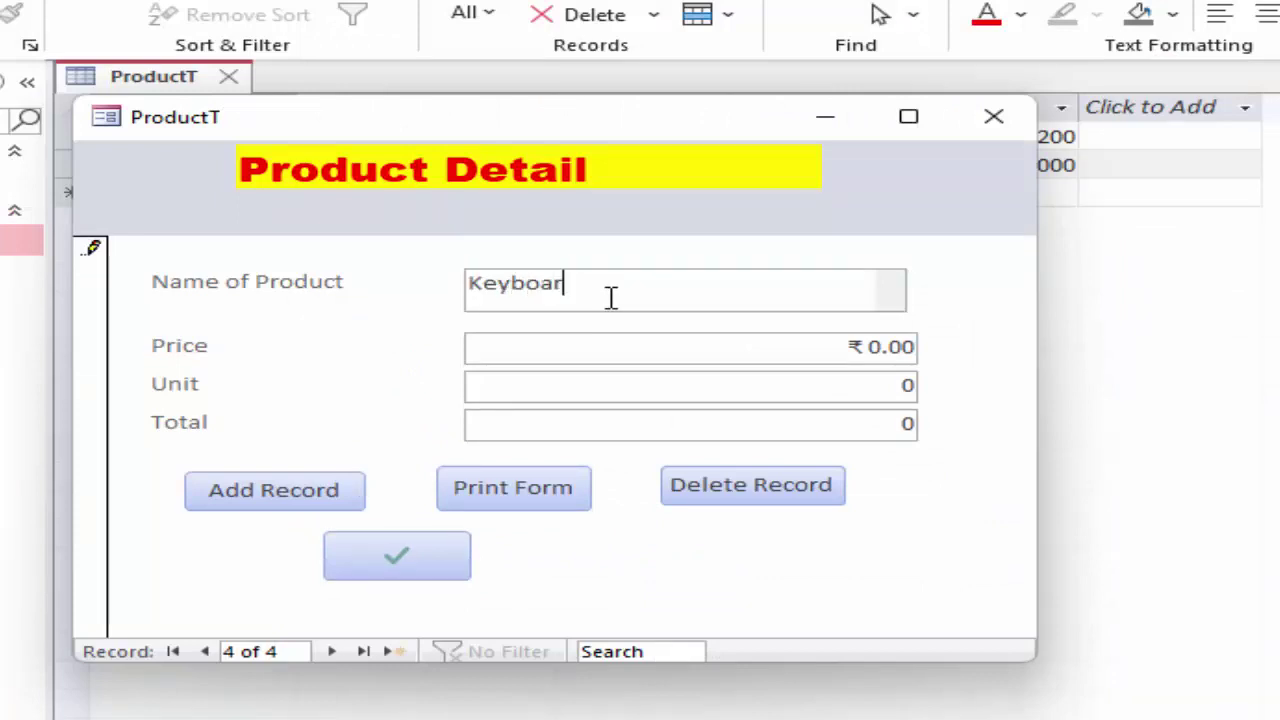
{"action": "type", "text": "d"}
{"action": "key", "text": "Tab"}
{"action": "type", "text": "22"}
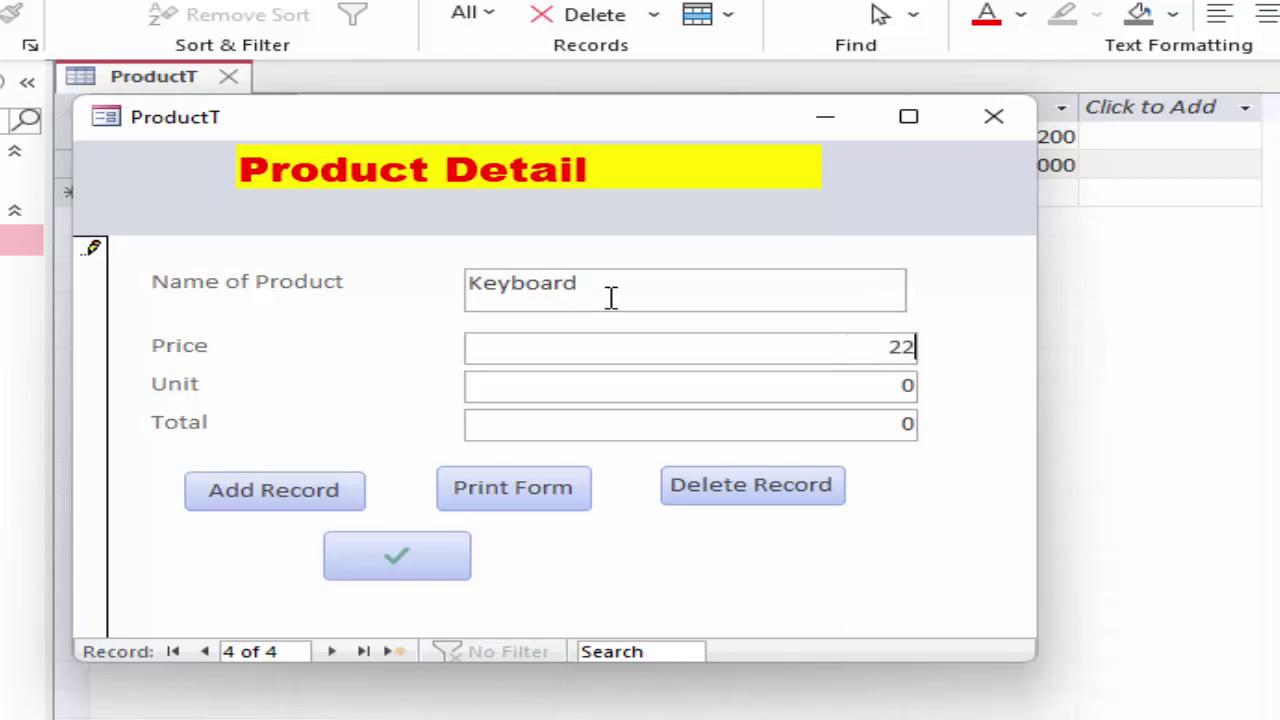
{"action": "key", "text": "Tab"}
{"action": "type", "text": "7"}
{"action": "key", "text": "Tab"}
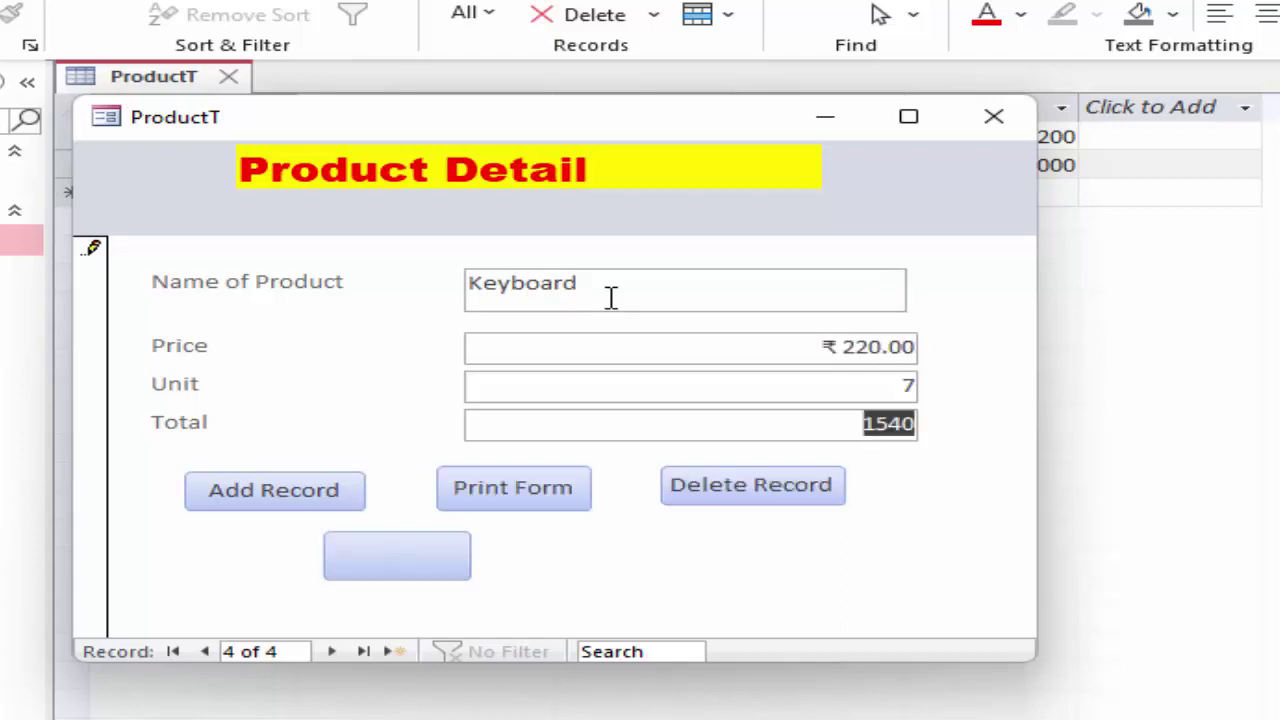
Save the Keyboard record with the check-mark button, move to a new record, and close the form
{"action": "left_click", "coordinate": [445, 563]}
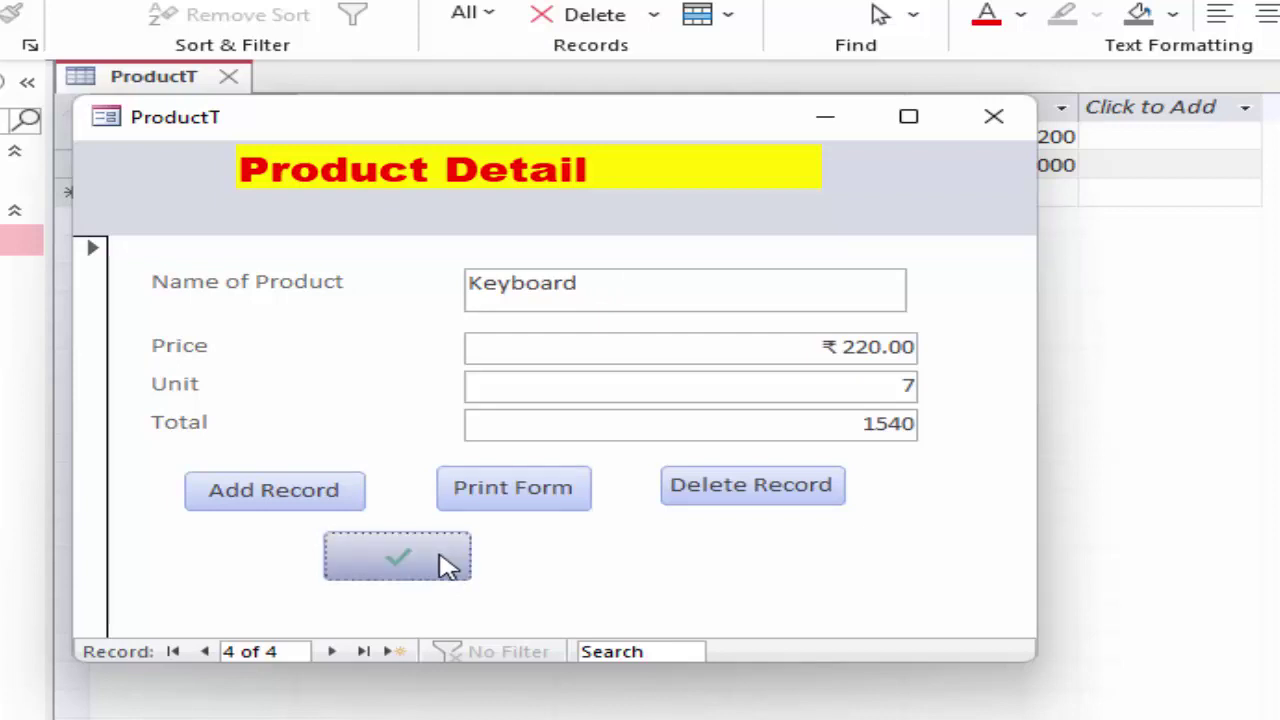
{"action": "left_click", "coordinate": [331, 652]}
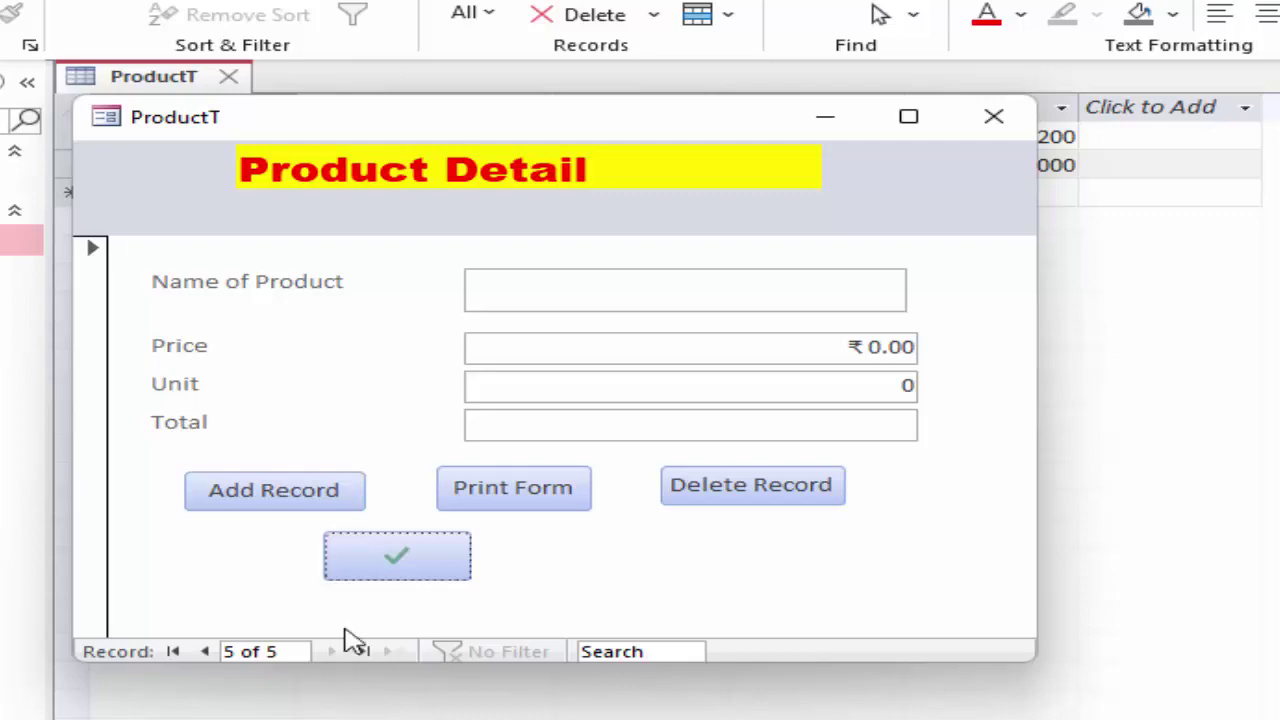
{"action": "left_click", "coordinate": [993, 118]}
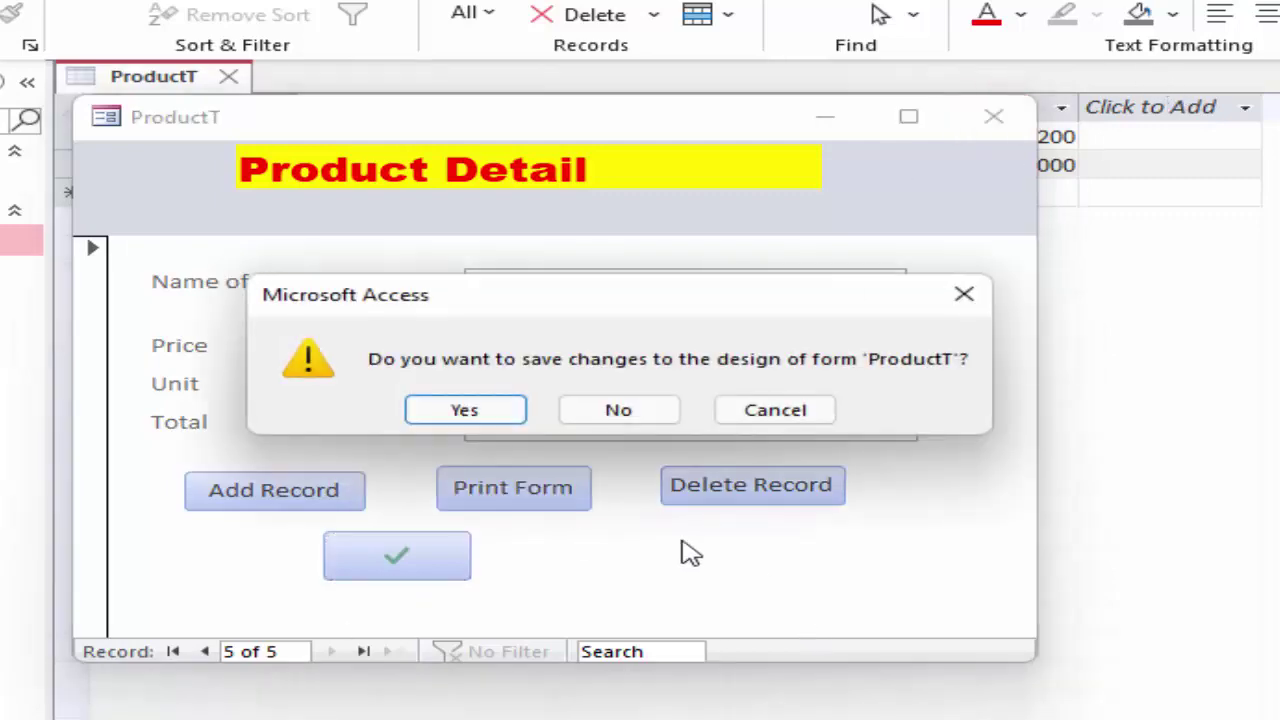
Save the ProductT design changes, reopen ProductT and advance to the Keyboard record, 3 of 4
{"action": "left_click", "coordinate": [445, 415]}
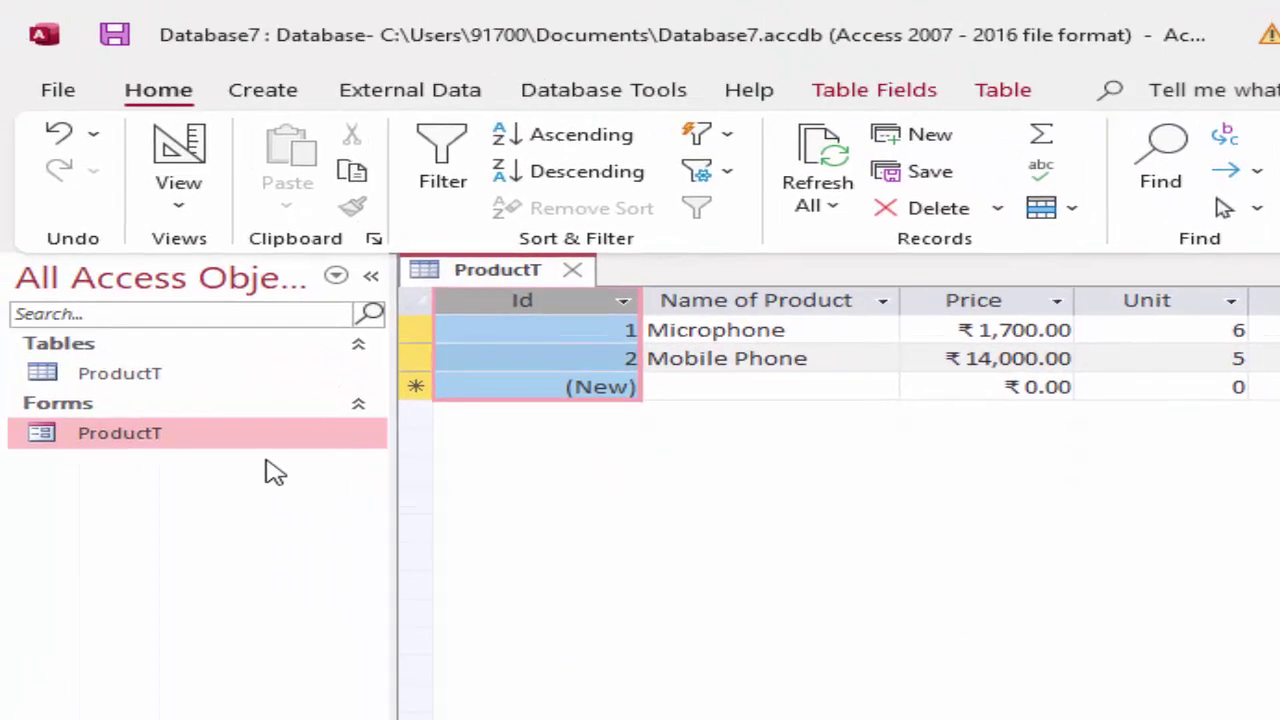
{"action": "double_click", "coordinate": [318, 442]}
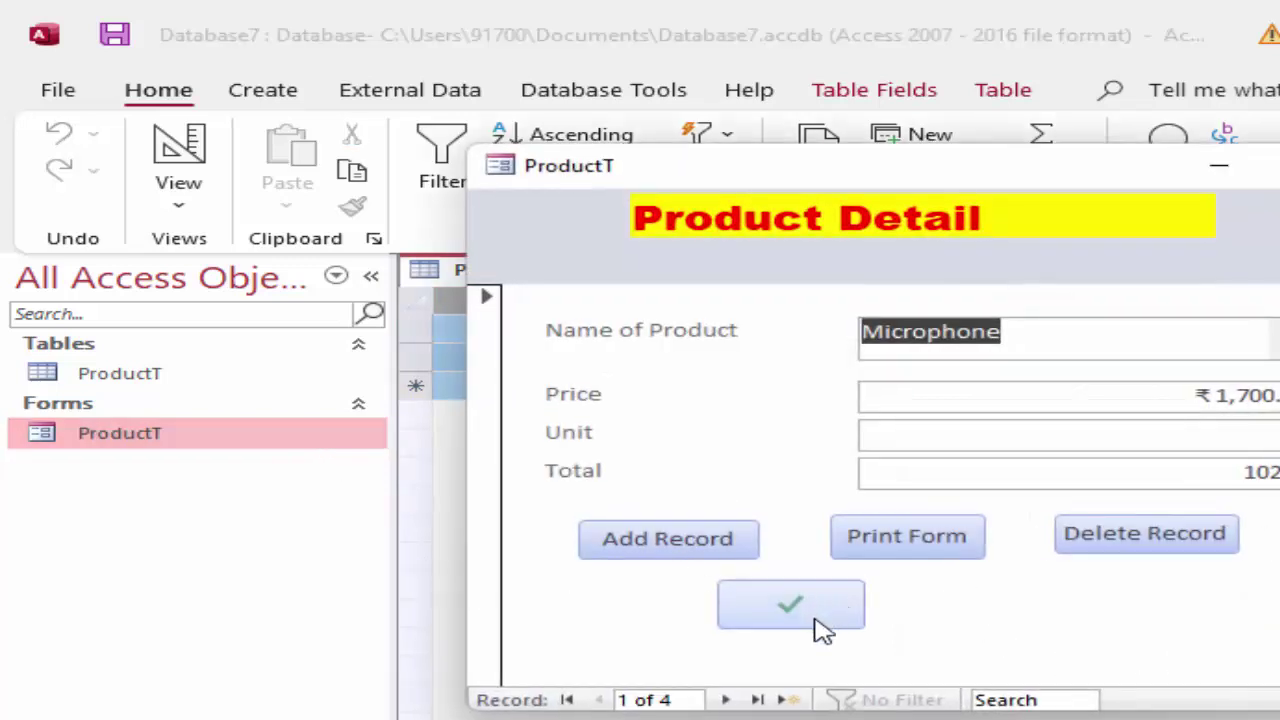
{"action": "left_click", "coordinate": [726, 700]}
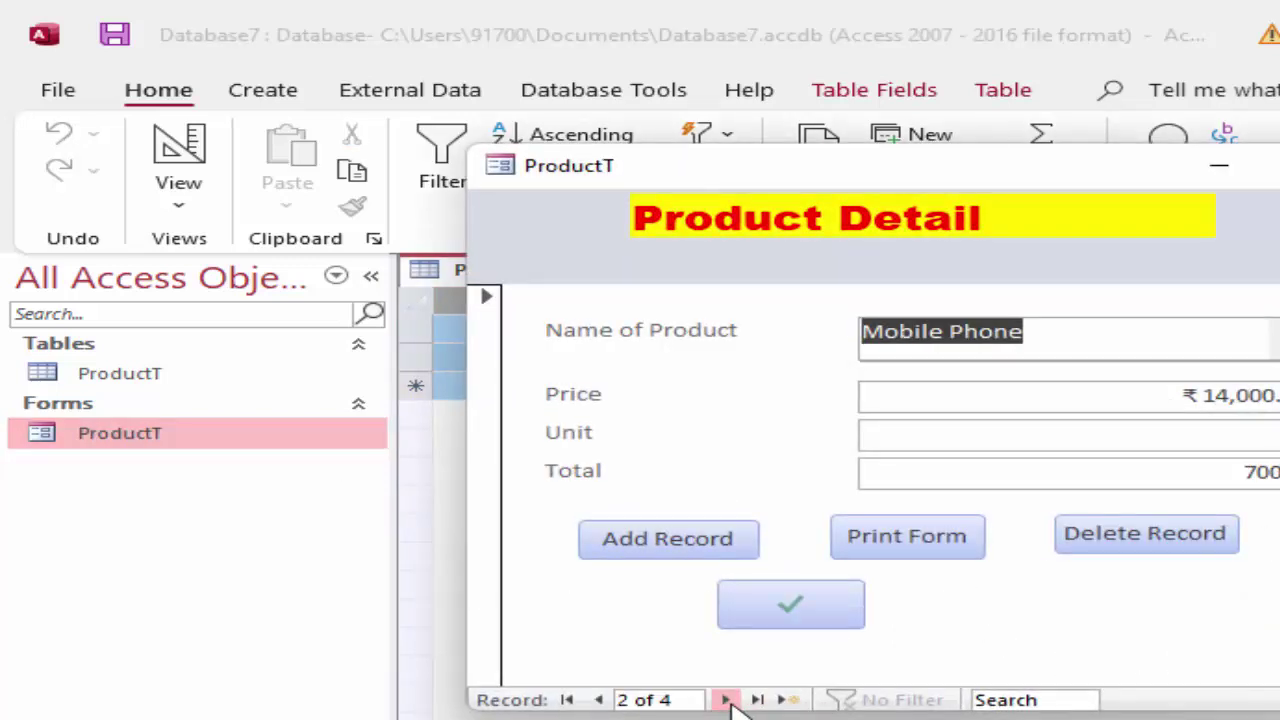
{"action": "left_click", "coordinate": [726, 700]}
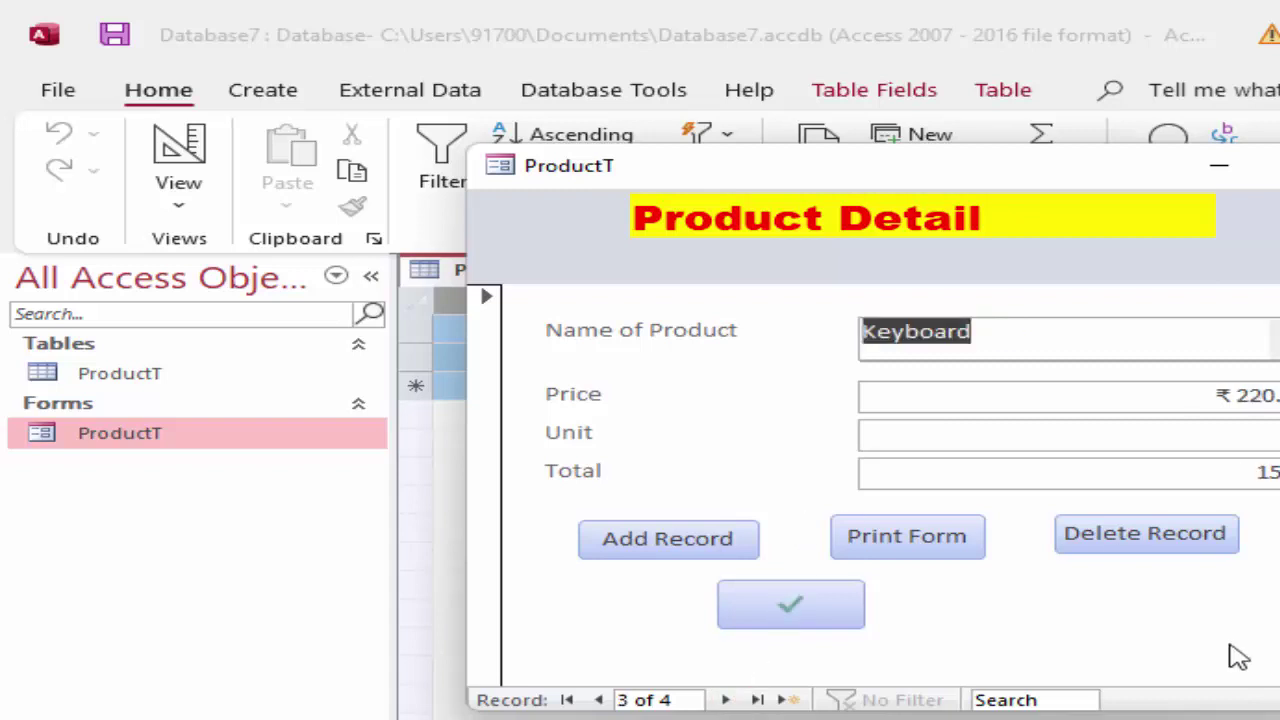